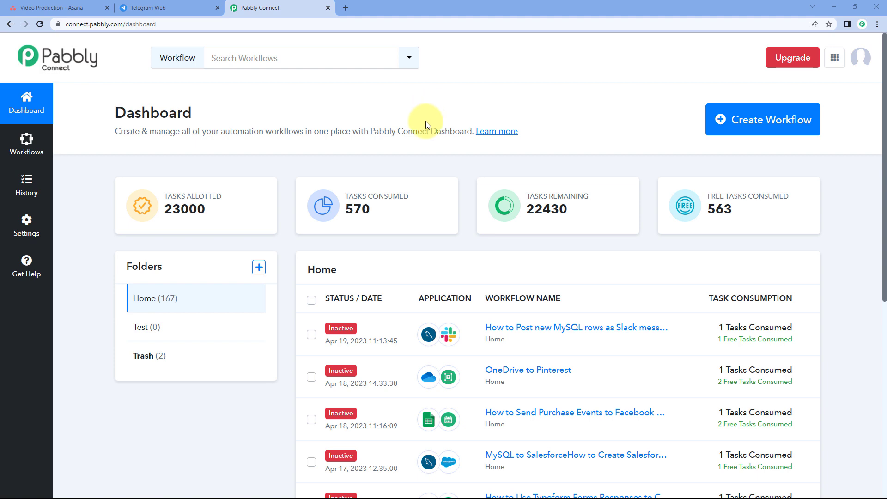
Step: Create a workflow named "Asana to Telegram" and collapse its trigger step to view the trigger and action outline
click(795, 121)
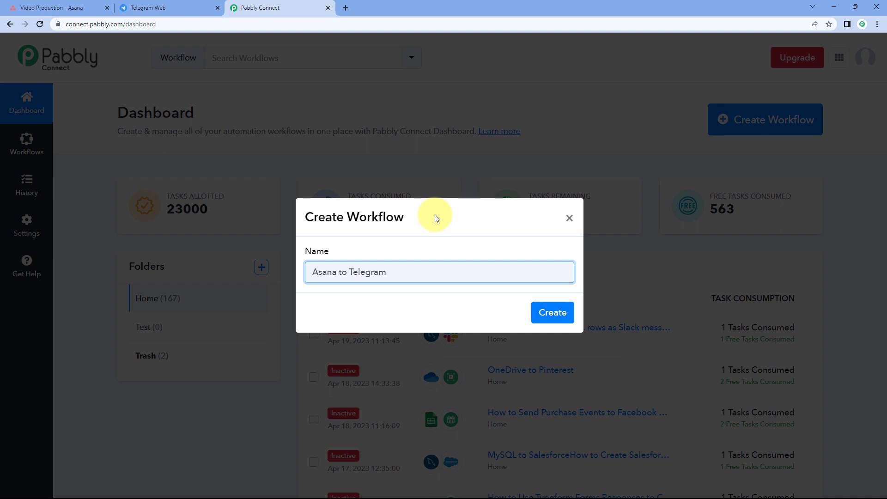
click(551, 311)
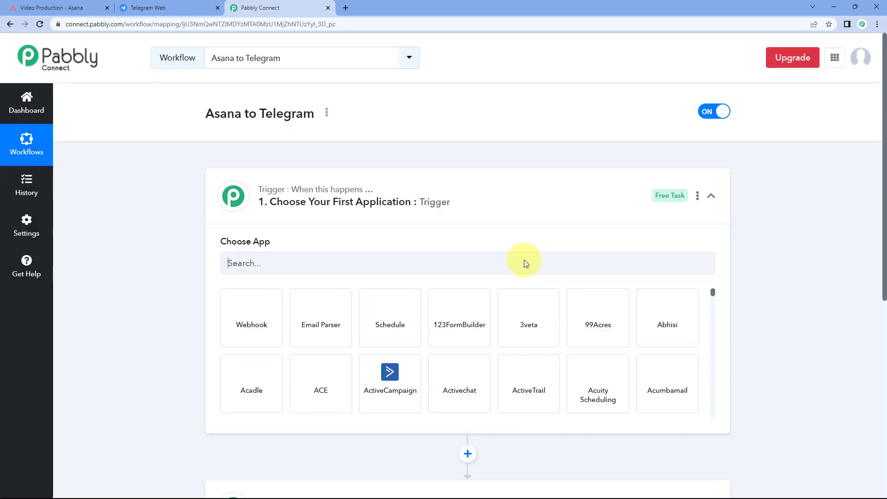
click(453, 189)
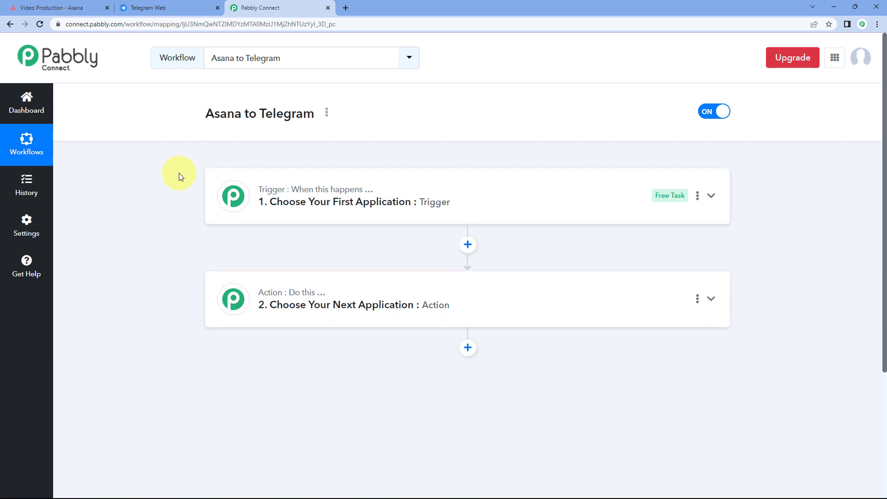
scroll(179, 173, down, 1)
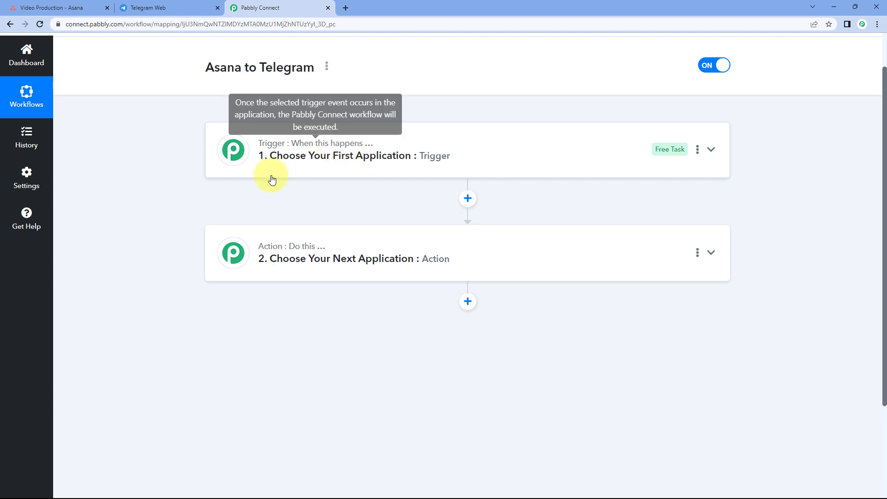
mouse_move(224, 245)
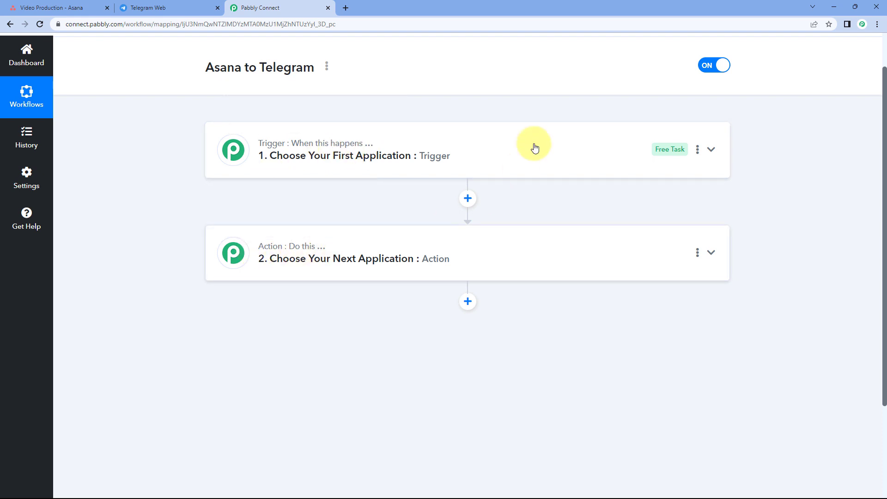
Step: Expand the trigger step and review the Video Production project's task list in Asana before returning to the Pabbly Connect workflow
click(478, 135)
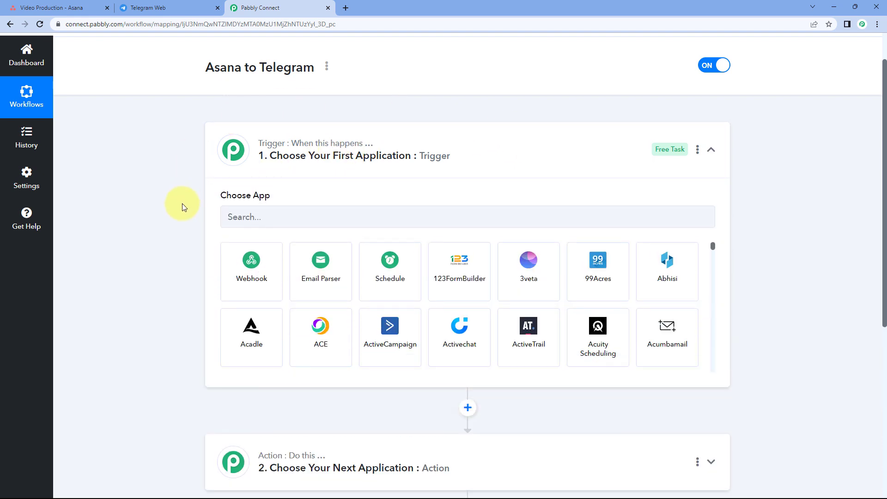
scroll(183, 207, down, 1)
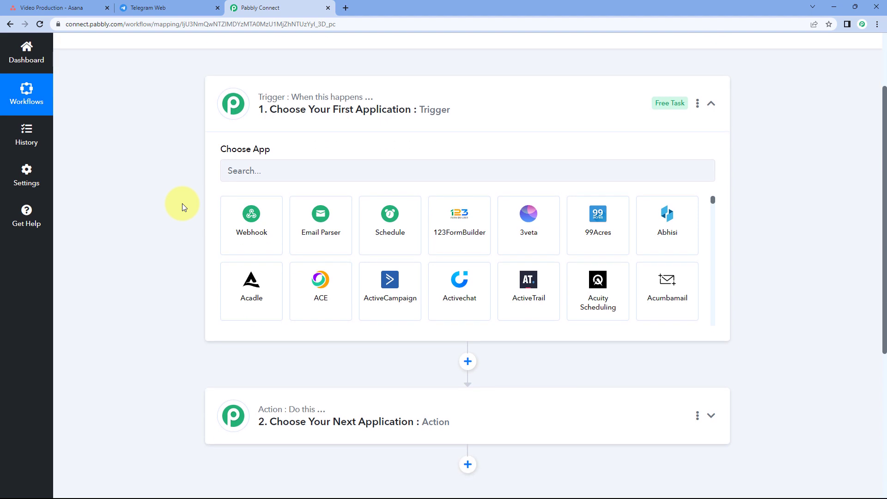
click(51, 8)
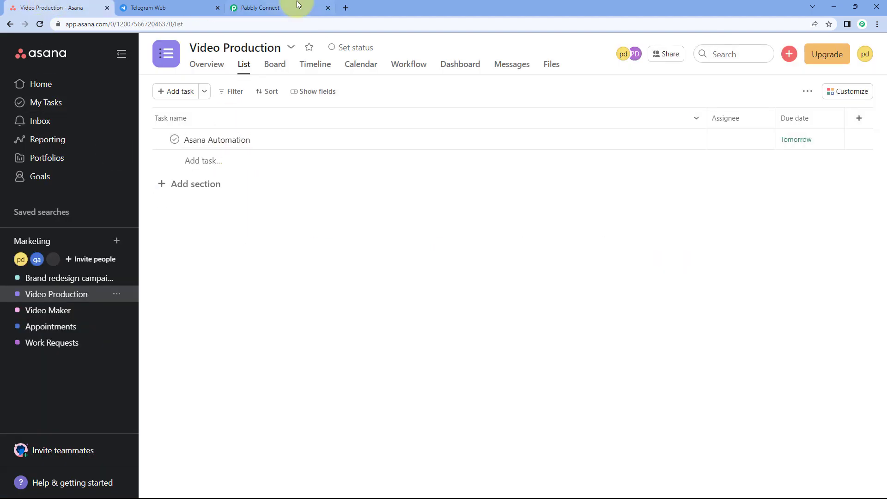
click(293, 7)
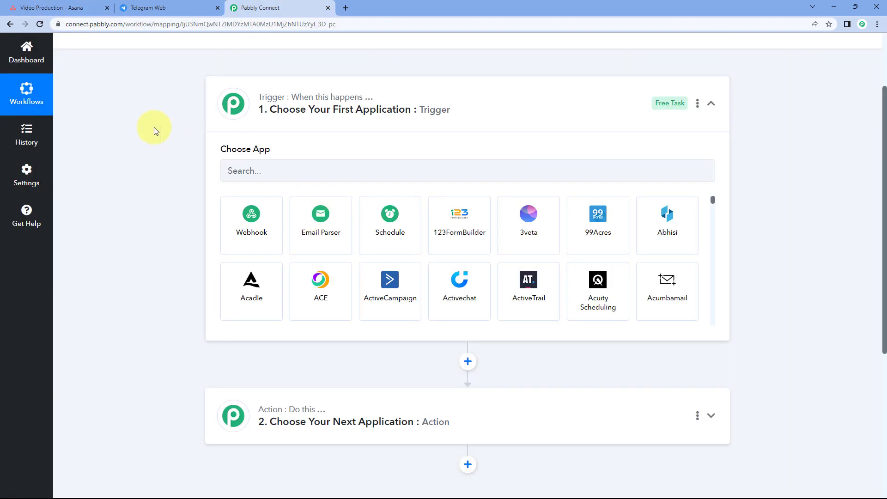
click(74, 8)
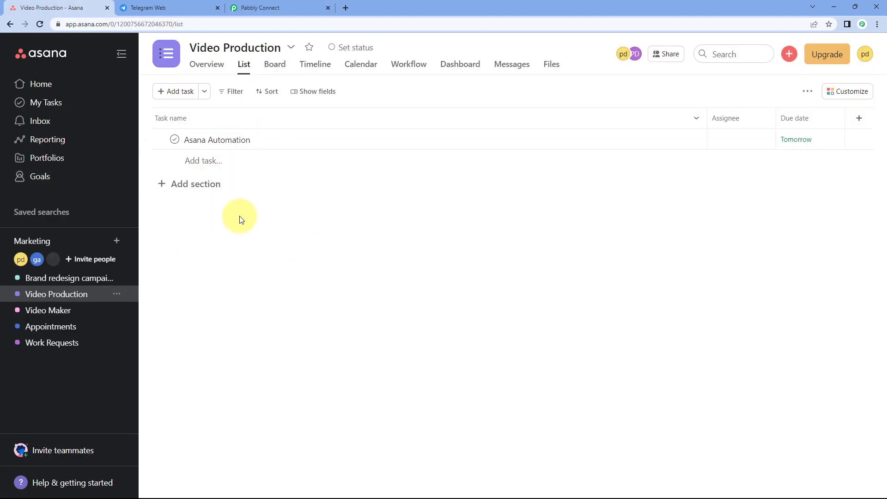
click(287, 6)
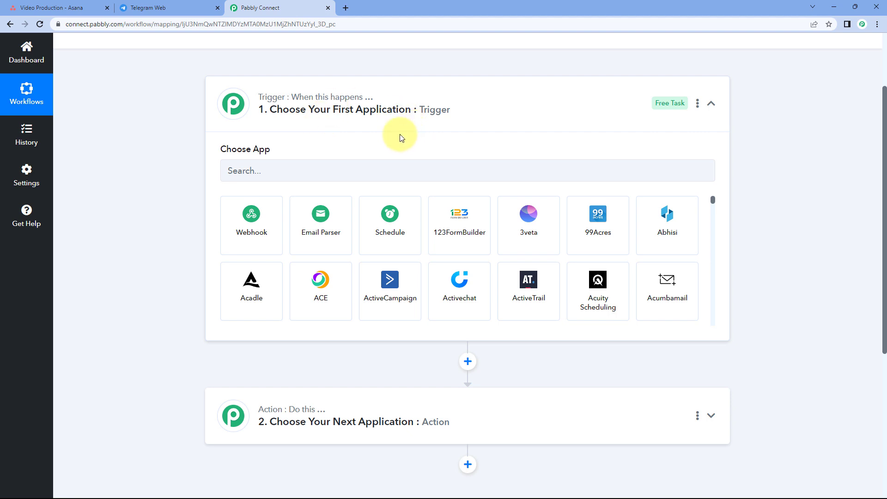
scroll(199, 142, down, 3)
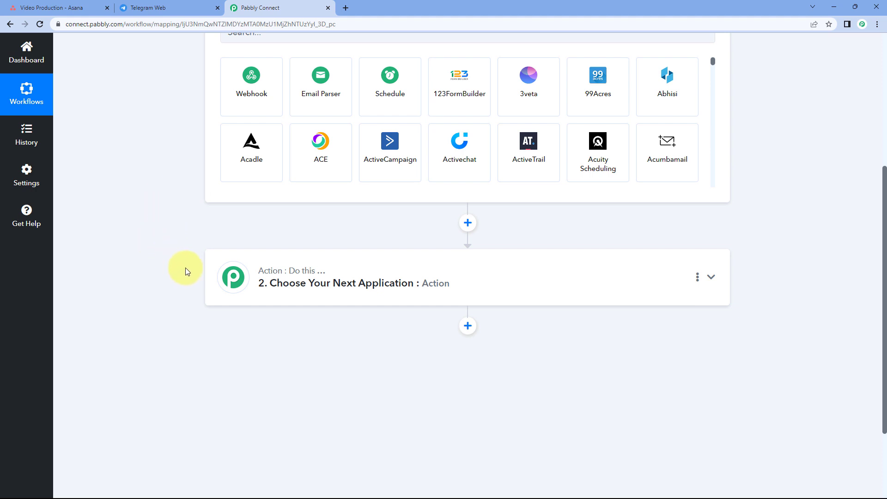
scroll(180, 236, up, 3)
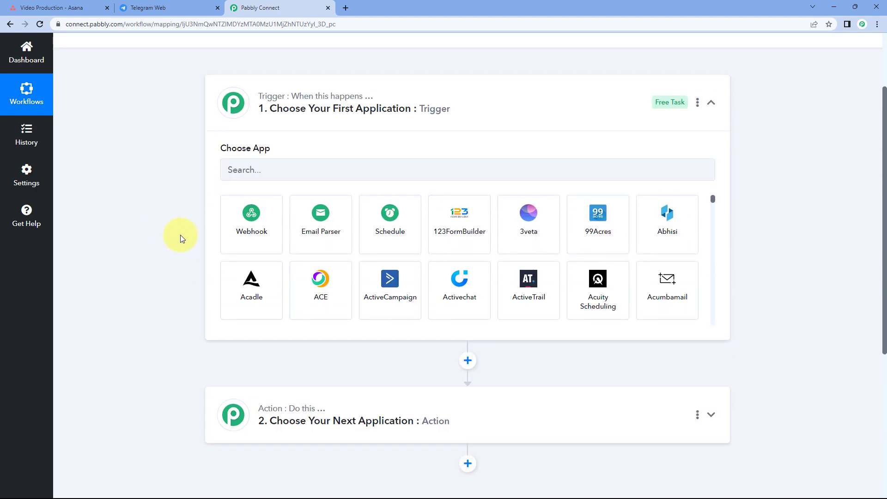
Step: Choose Asana as the trigger application and New Task in Project as the trigger event
click(279, 167)
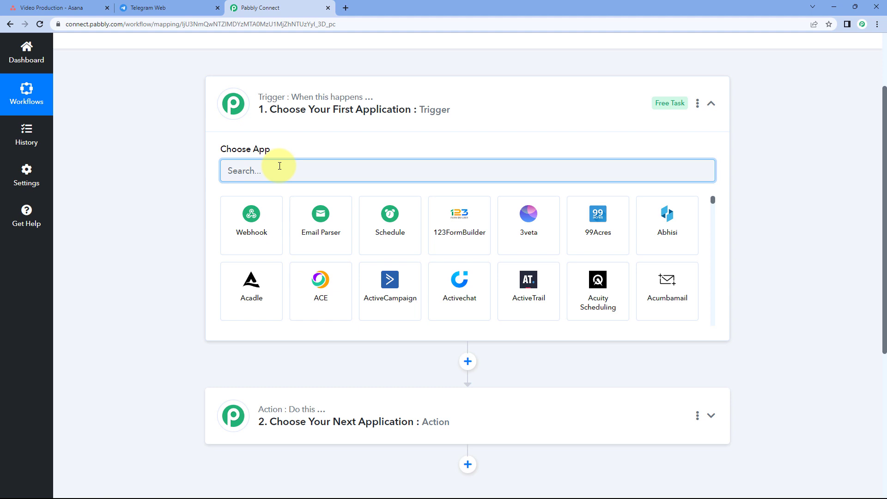
text(Asana)
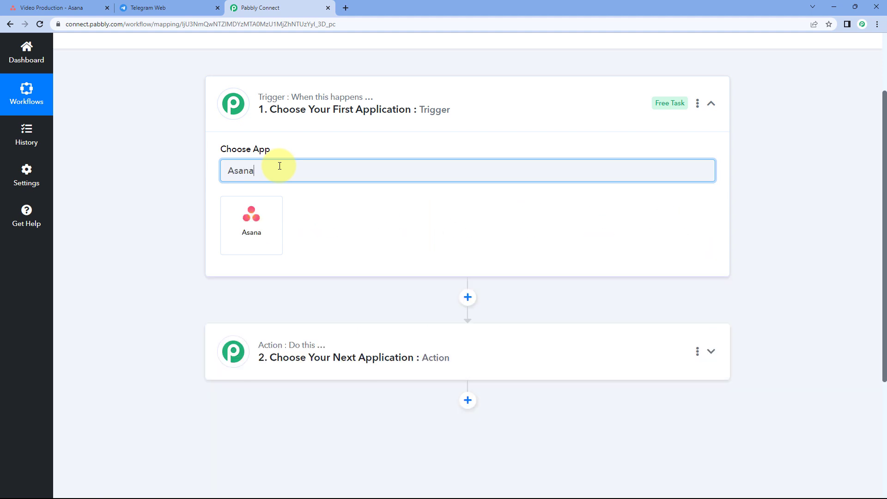
click(280, 199)
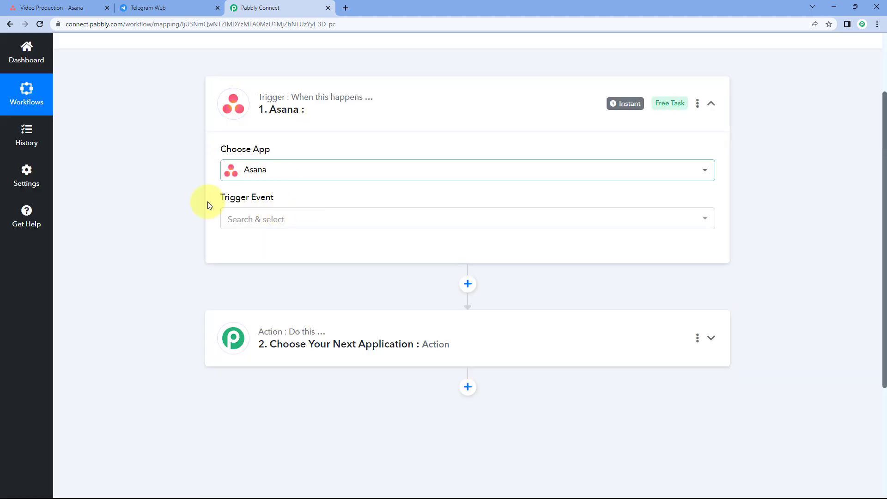
click(293, 218)
scroll(198, 225, down, 1)
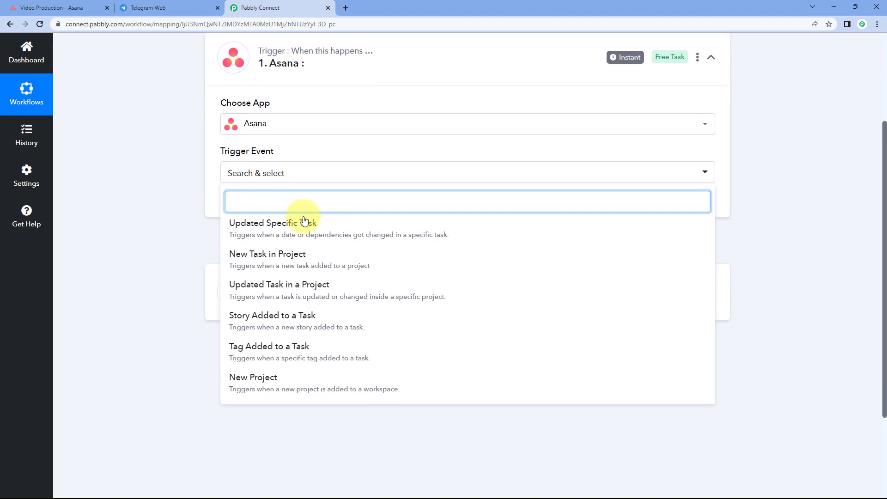
click(345, 257)
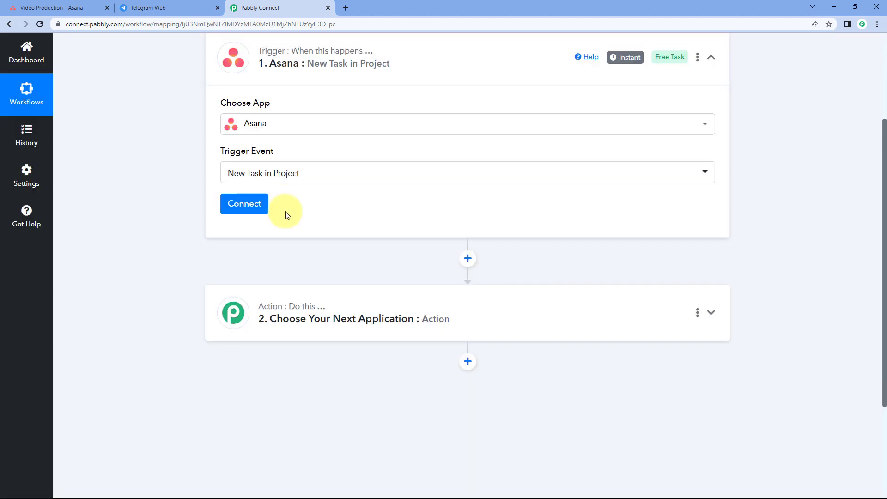
Step: Connect the trigger to Asana by adding and authorizing a new account connection
click(250, 203)
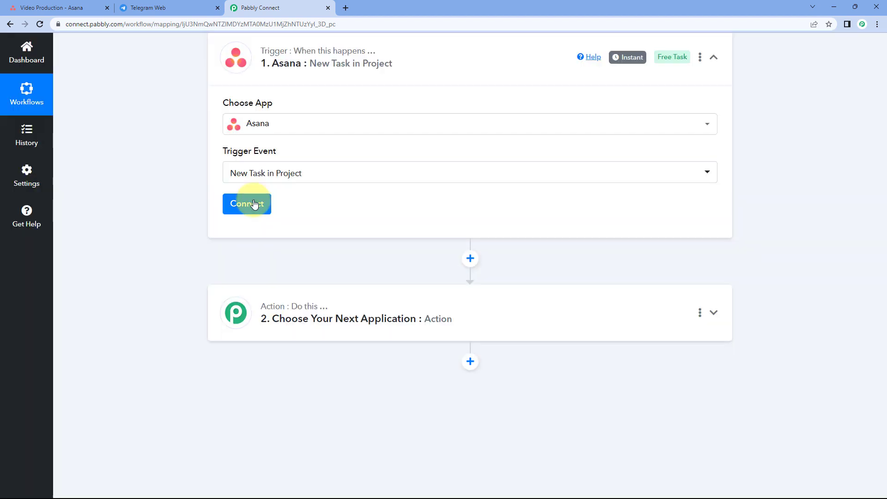
click(411, 147)
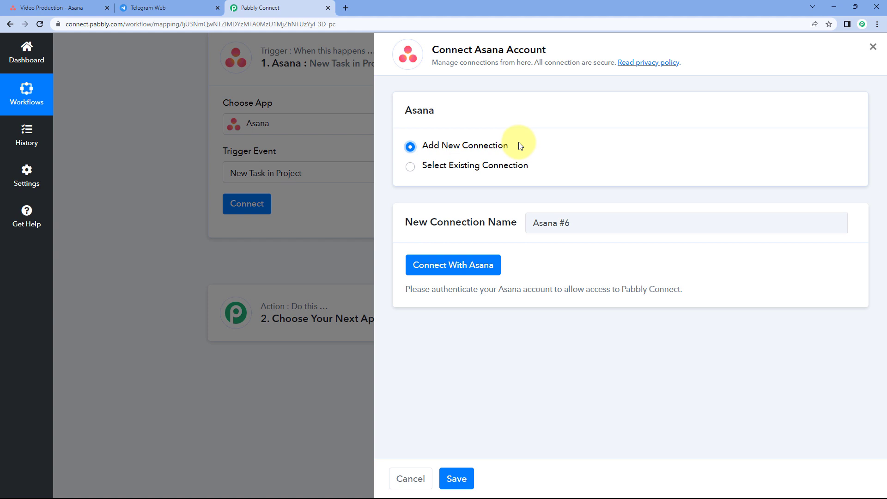
click(454, 268)
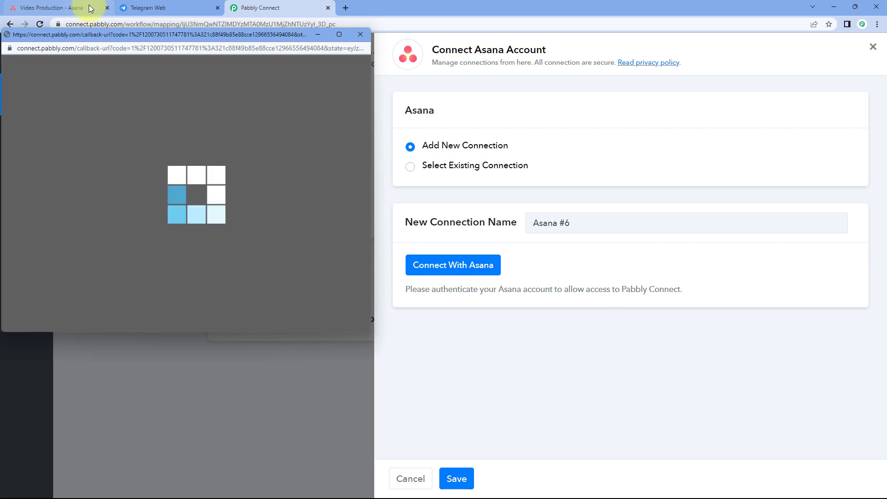
click(90, 9)
click(301, 6)
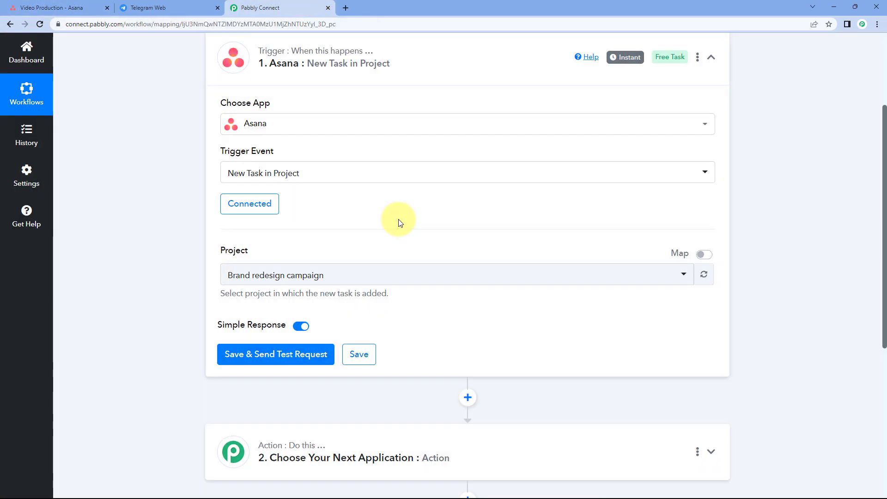
Step: Set the trigger's project to Video Production, checking the project name in Asana
scroll(397, 220, down, 3)
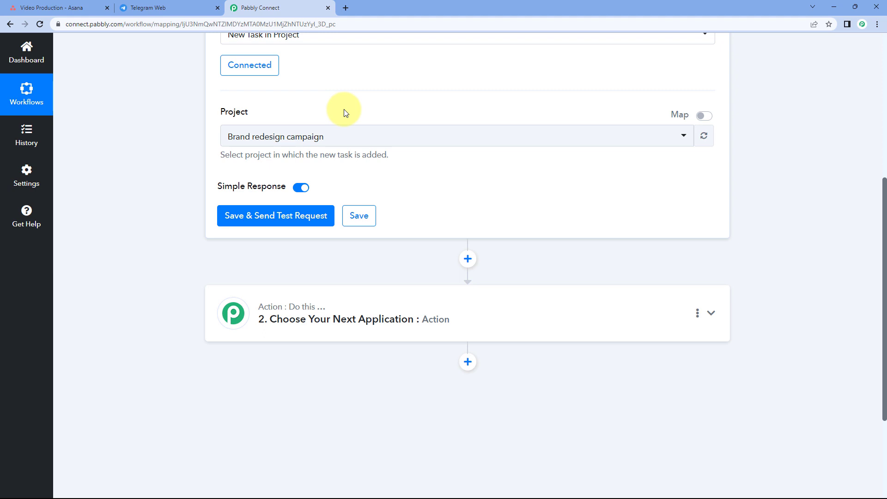
click(49, 8)
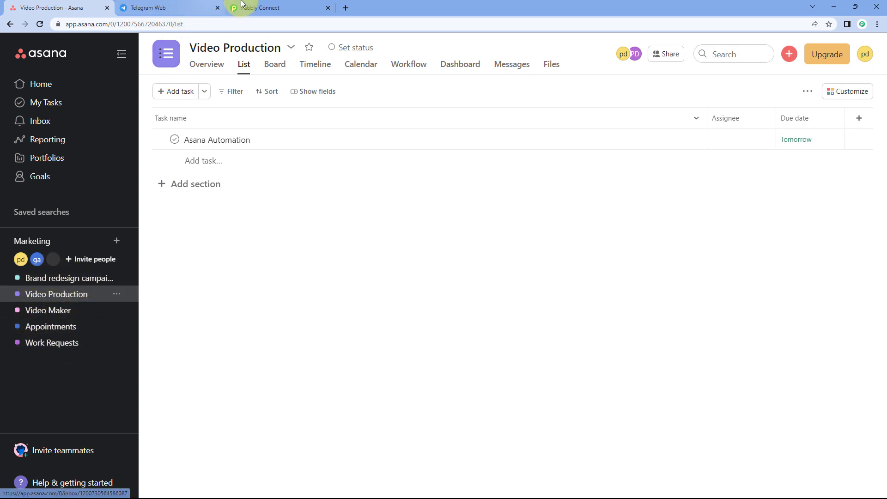
click(259, 8)
click(343, 134)
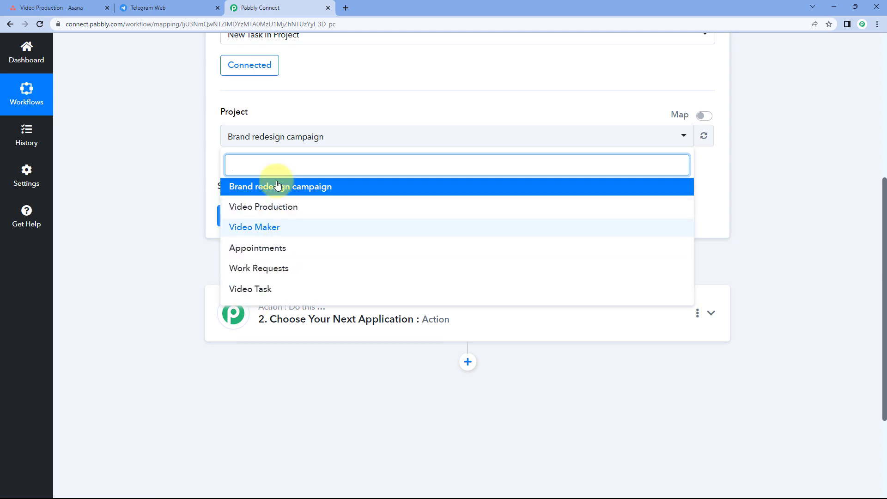
click(88, 8)
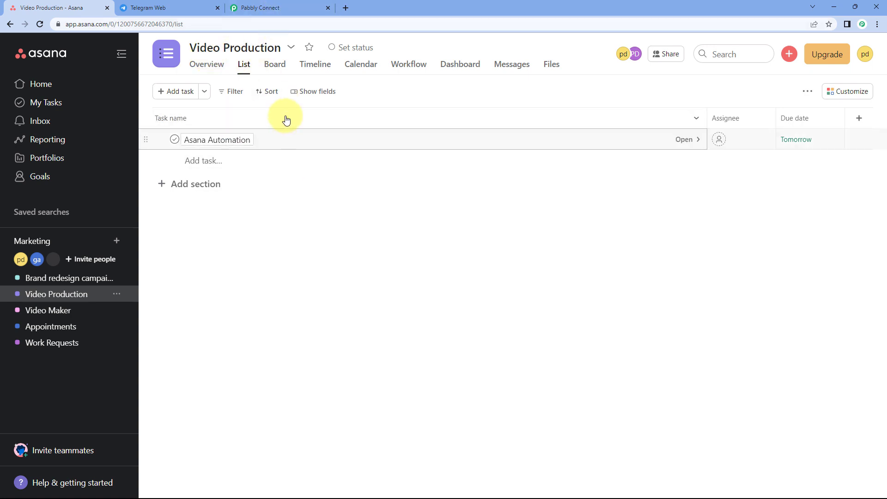
click(259, 7)
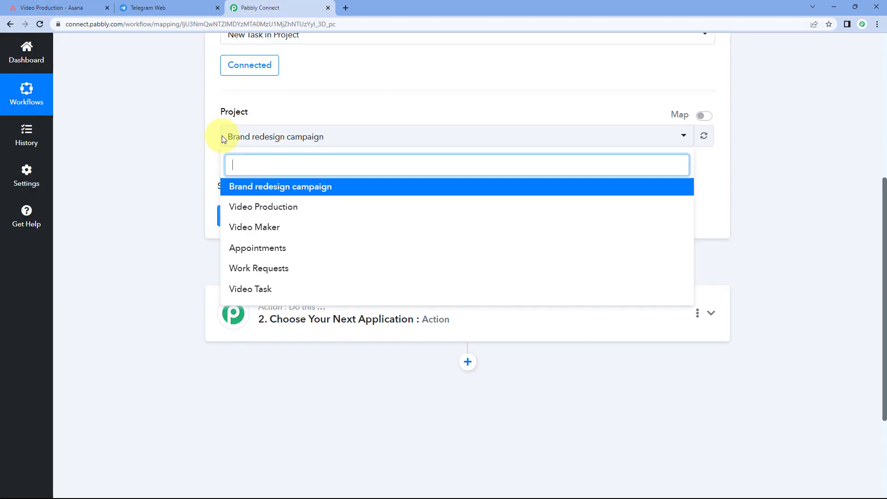
click(282, 210)
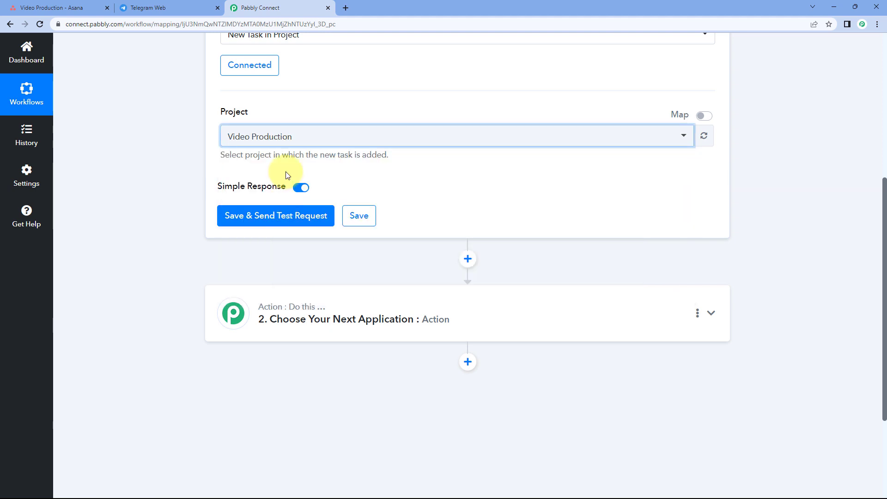
click(303, 116)
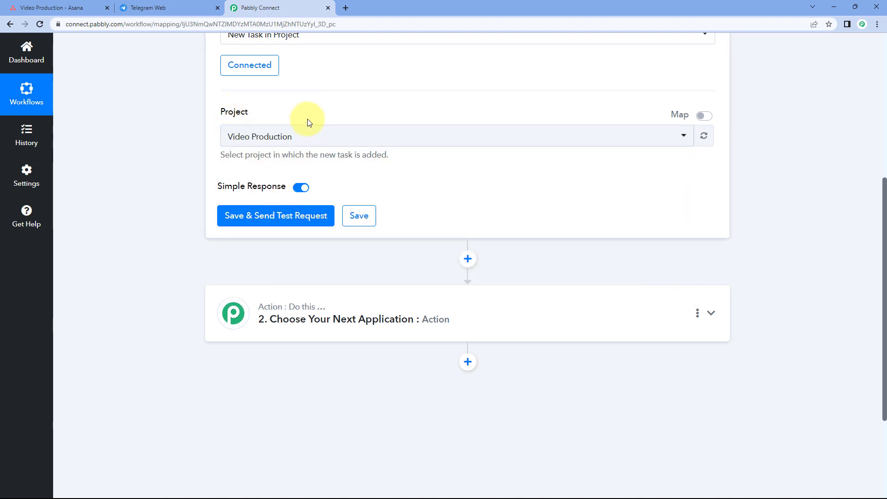
Step: Save the Asana trigger settings and send a test request to start capturing a response
scroll(324, 134, up, 3)
scroll(311, 177, down, 2)
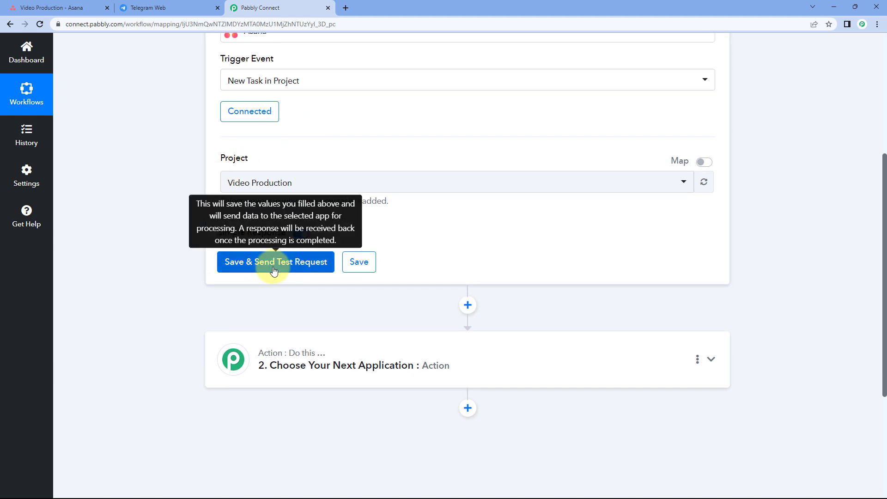
click(273, 266)
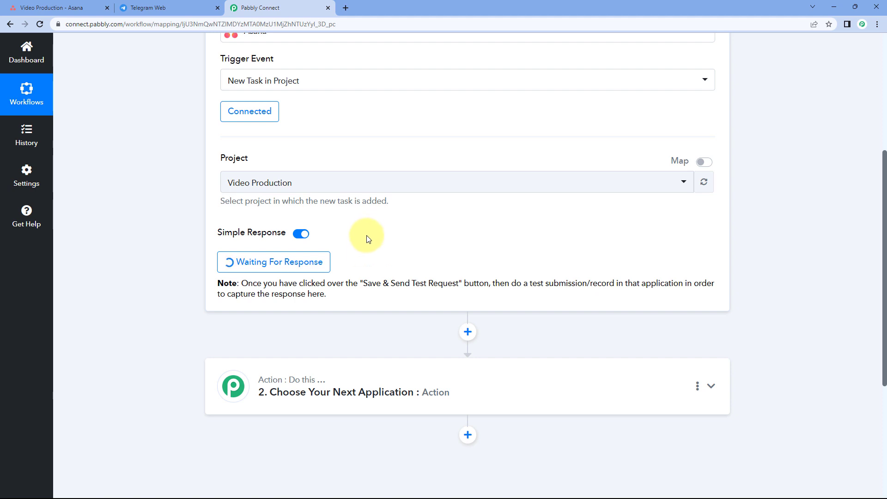
Step: Switch to Asana and add a task named "Telegram Integration" above Asana Automation in the Video Production project
click(59, 5)
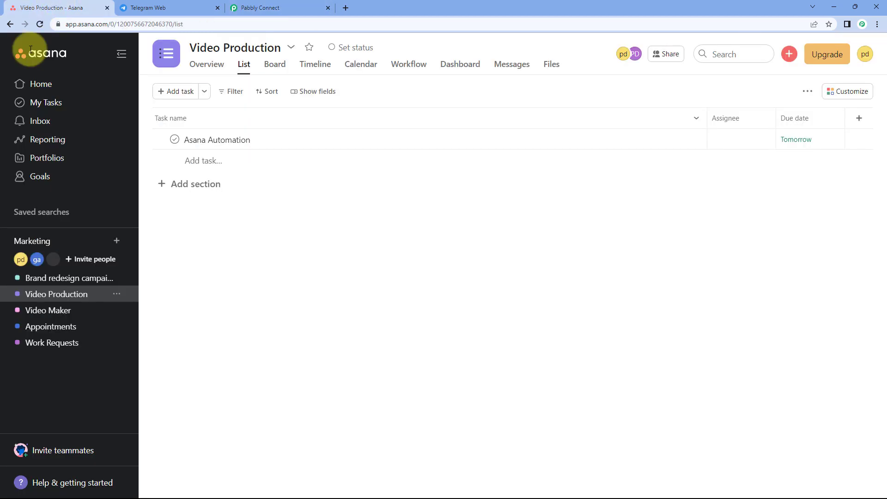
click(217, 162)
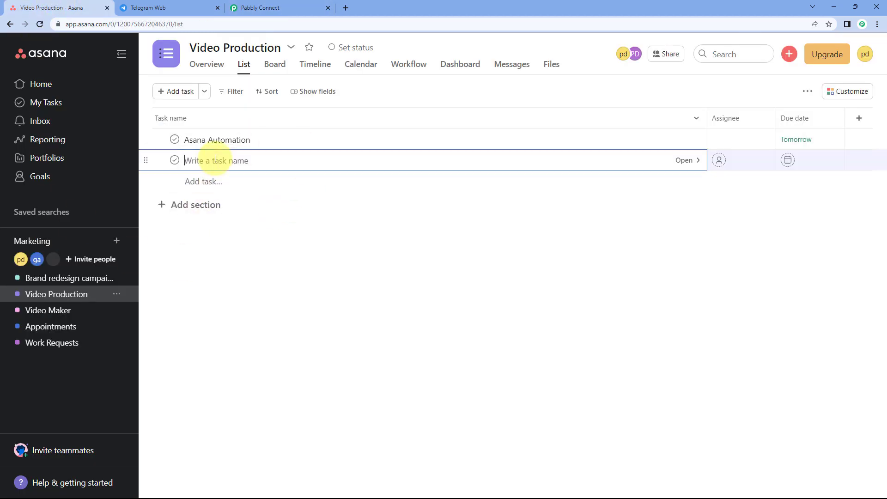
click(178, 91)
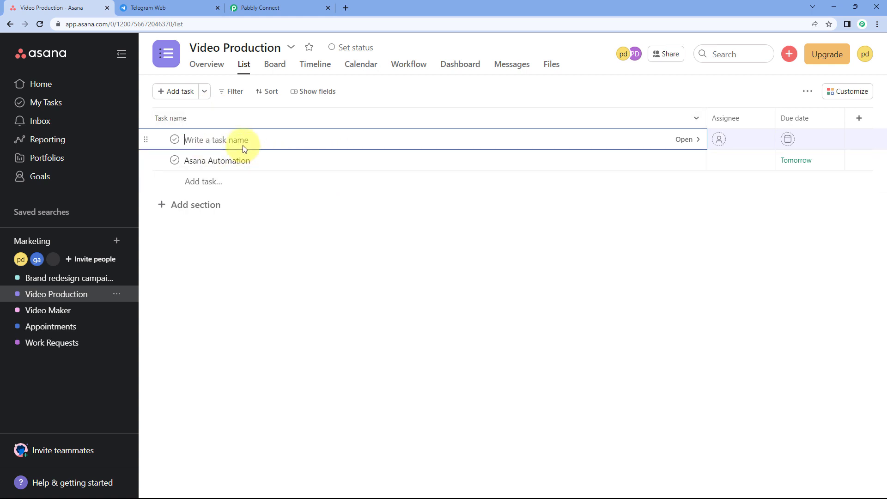
text(telegram Integration)
click(186, 140)
key(BackSpace)
text(T)
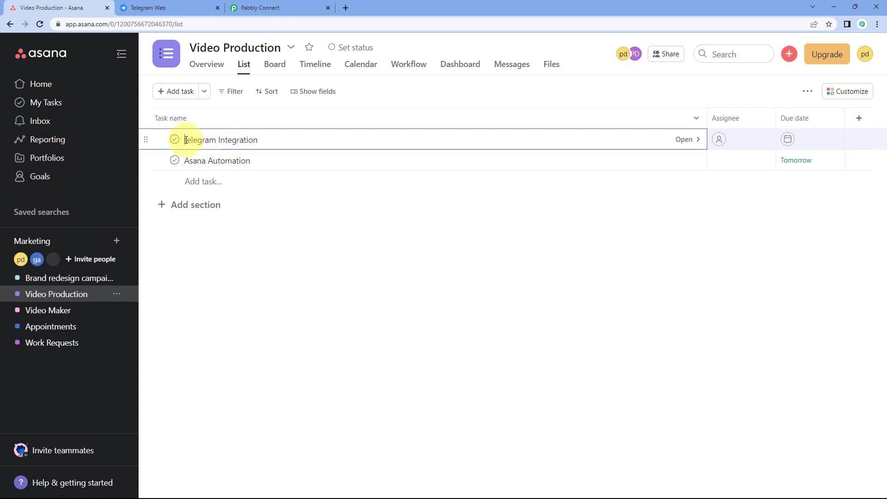
Step: Open the details of the Telegram Integration task in the Video Production project
key(Down)
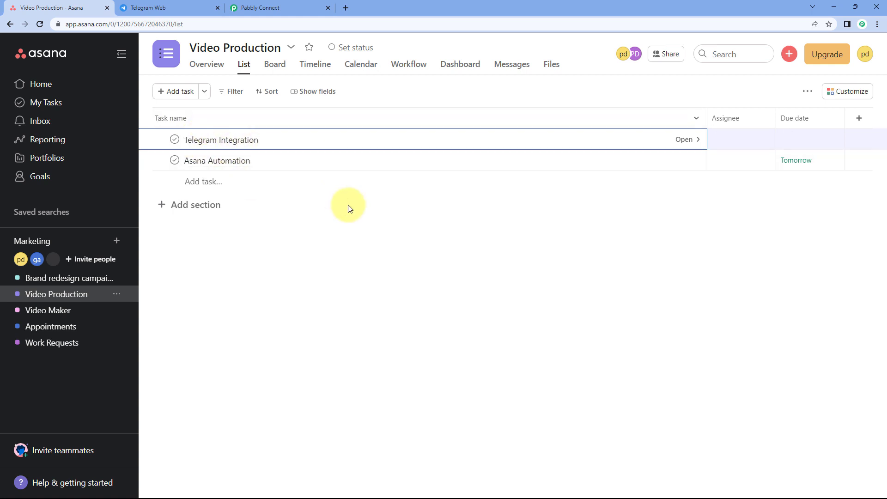
click(409, 136)
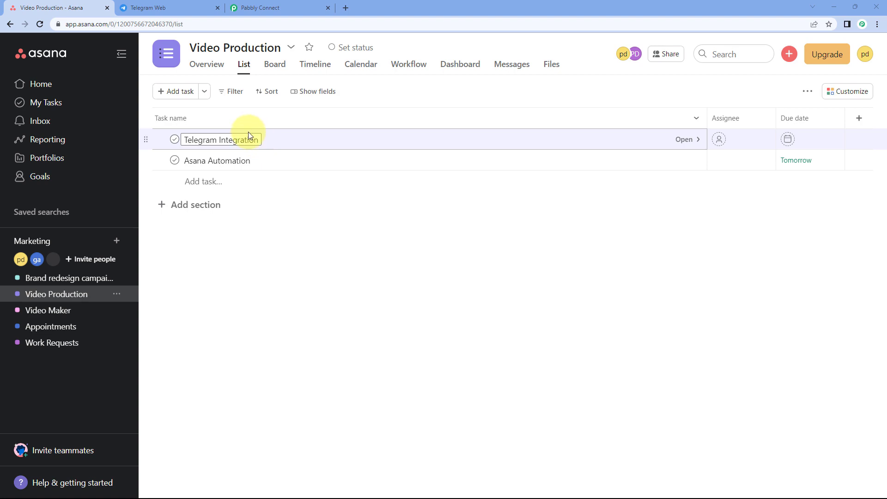
click(687, 139)
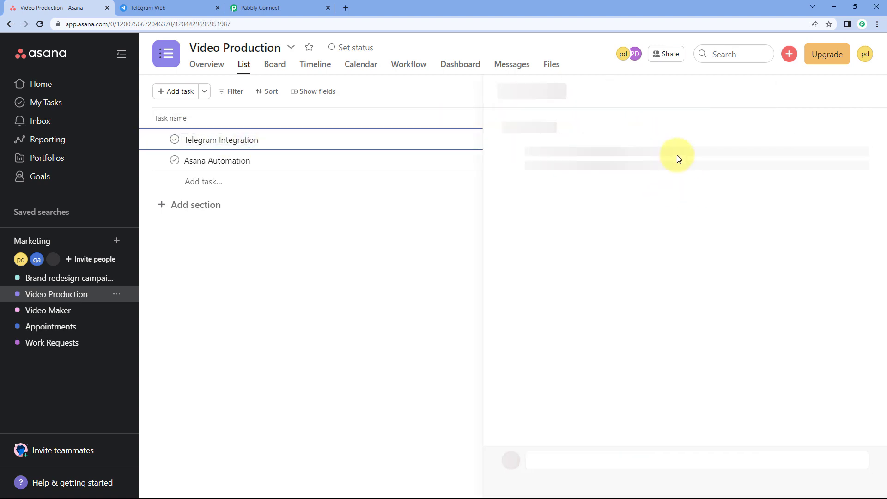
Step: Switch to Pabbly Connect and examine the captured Asana response, including the task ID, assignee status, project name and task name fields
click(301, 7)
scroll(147, 171, up, 3)
scroll(148, 176, down, 1)
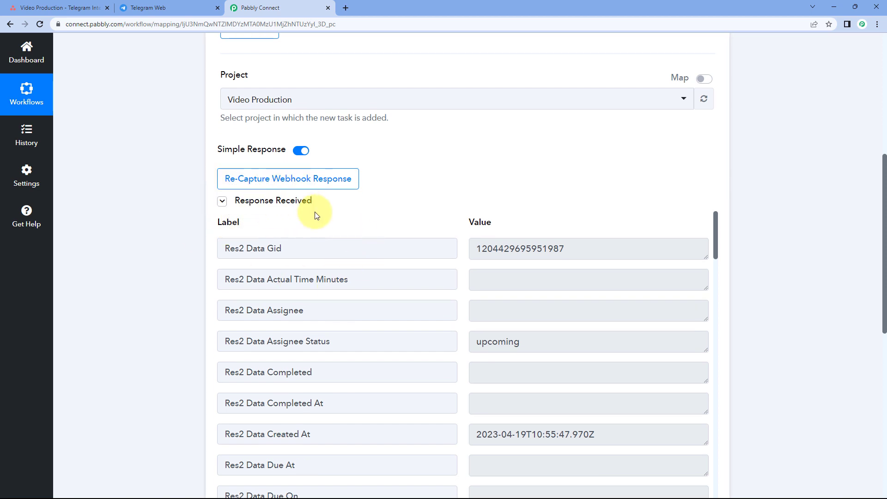
scroll(423, 198, down, 2)
scroll(424, 198, down, 1)
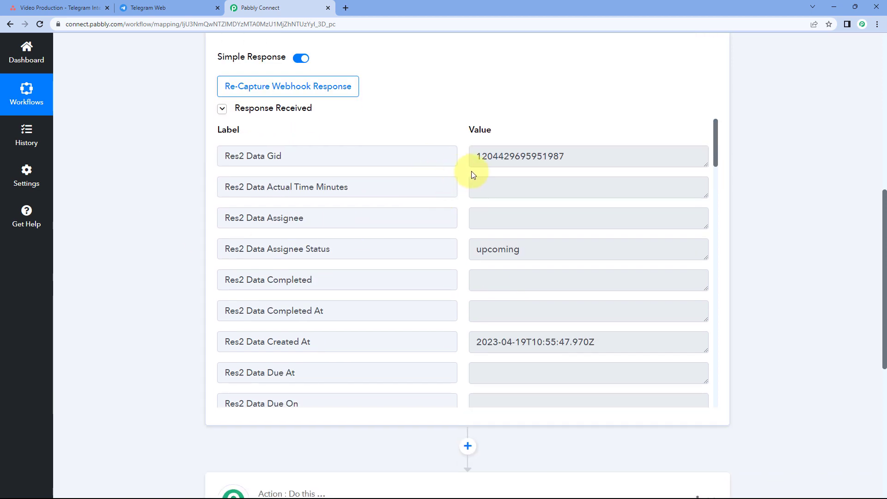
click(478, 156)
double_click(478, 156)
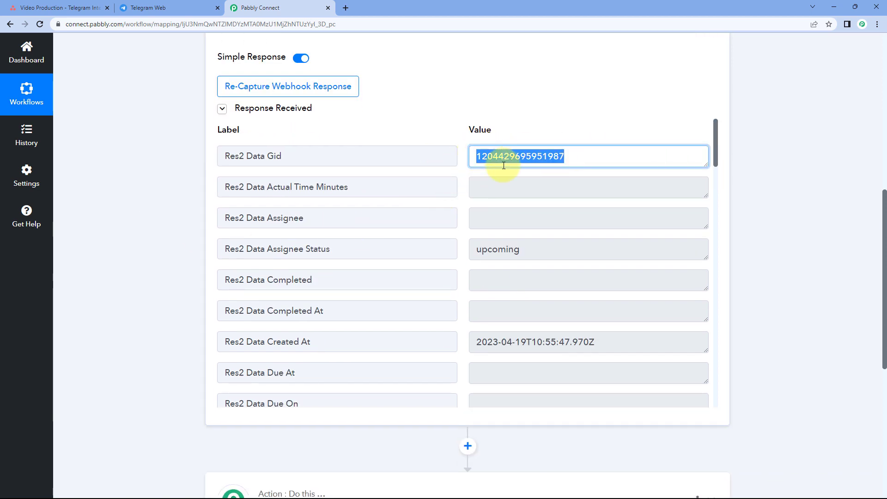
click(464, 192)
scroll(463, 193, down, 2)
double_click(545, 196)
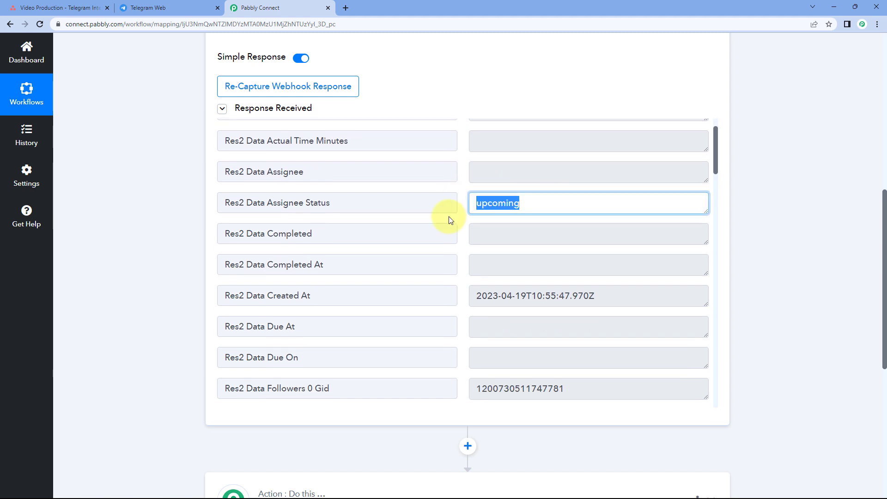
click(461, 242)
scroll(460, 244, down, 3)
scroll(460, 243, down, 5)
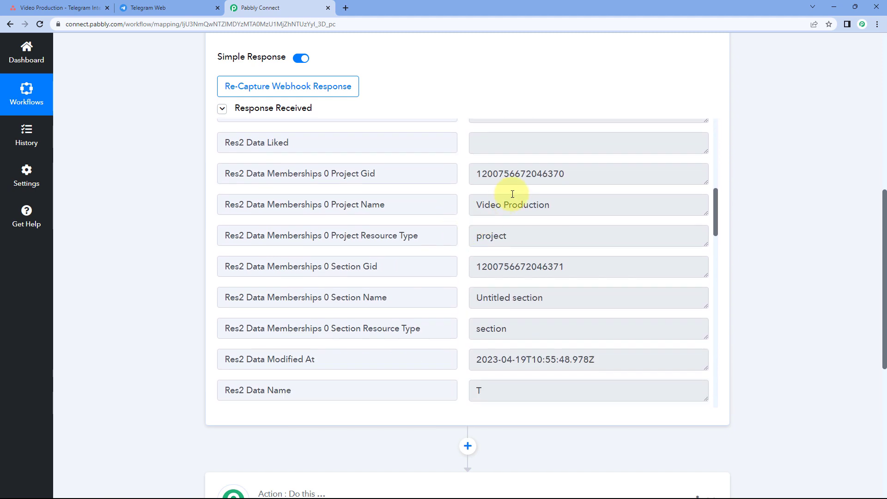
double_click(570, 206)
click(464, 215)
scroll(464, 215, down, 5)
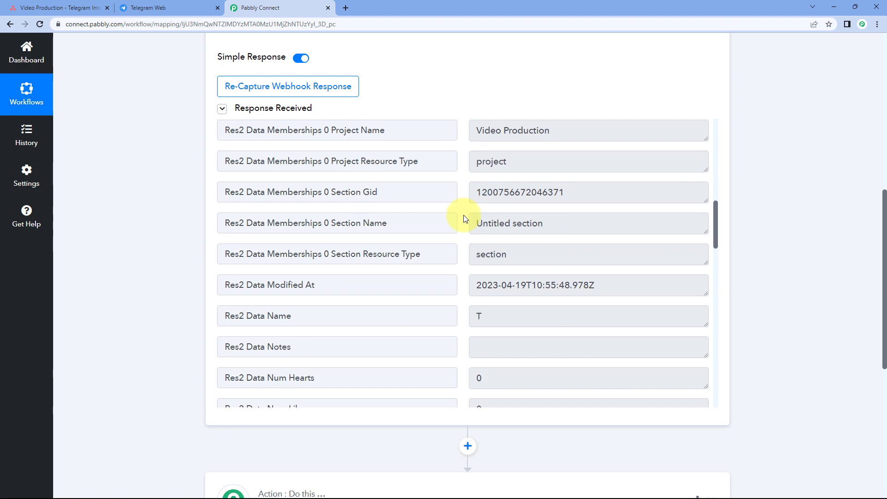
scroll(462, 231, down, 10)
scroll(463, 247, up, 7)
scroll(465, 252, up, 15)
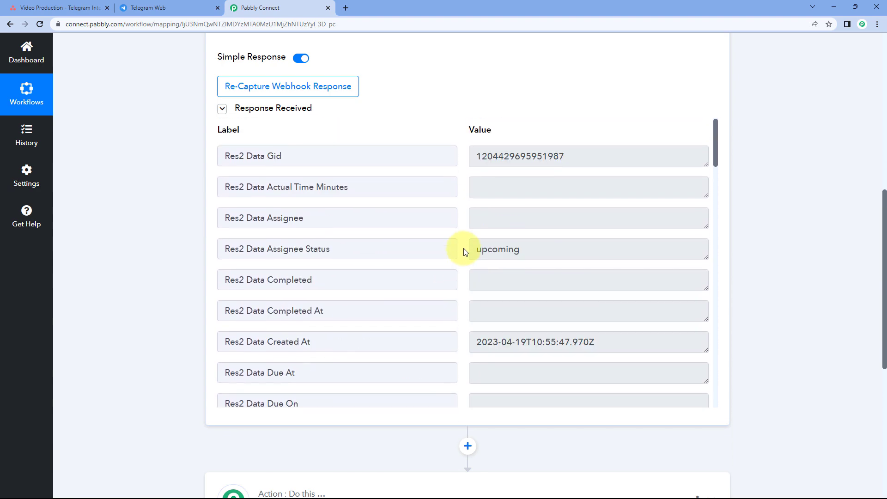
Step: Compare the Telegram Integration task's details in Asana with the response captured by the trigger in Pabbly Connect
click(81, 3)
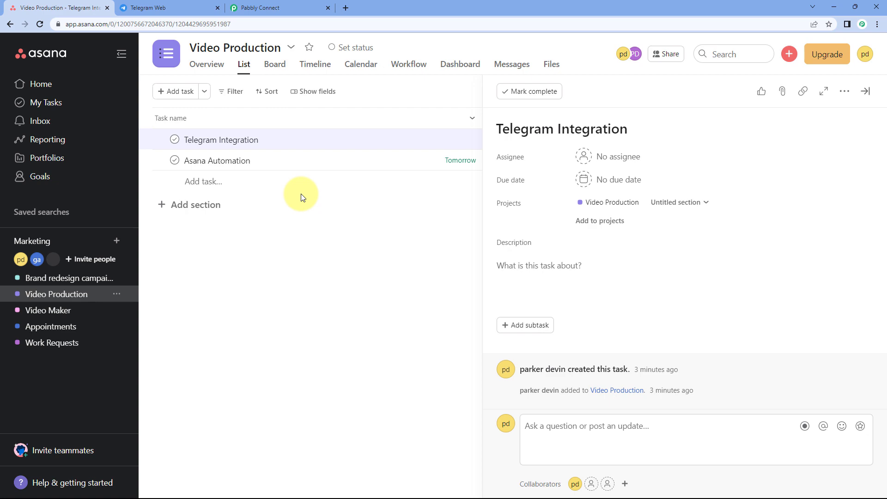
click(267, 8)
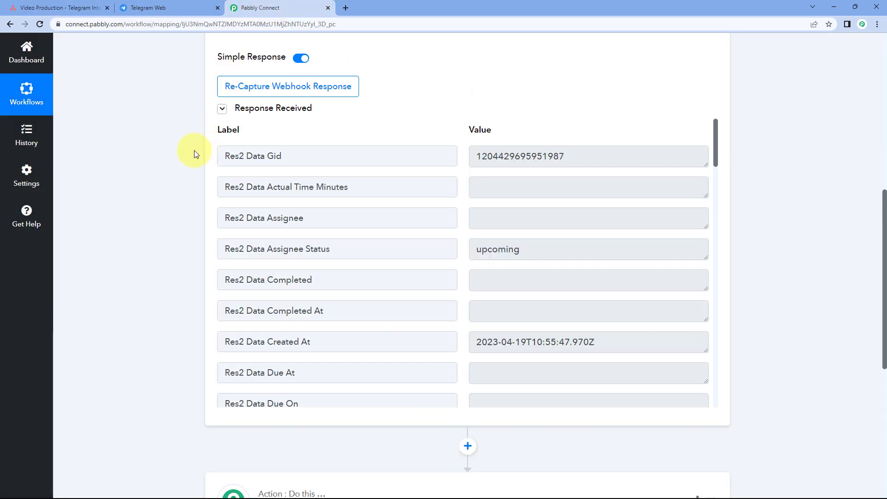
scroll(193, 155, down, 4)
scroll(190, 164, up, 4)
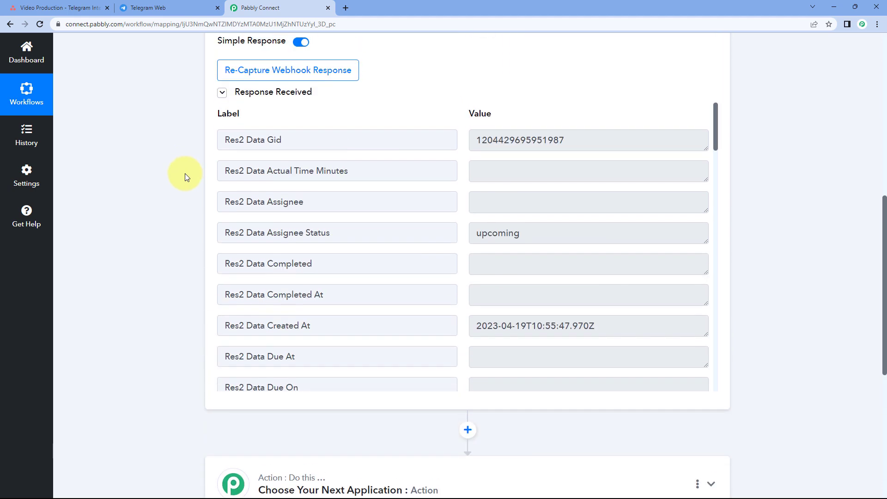
scroll(187, 172, up, 1)
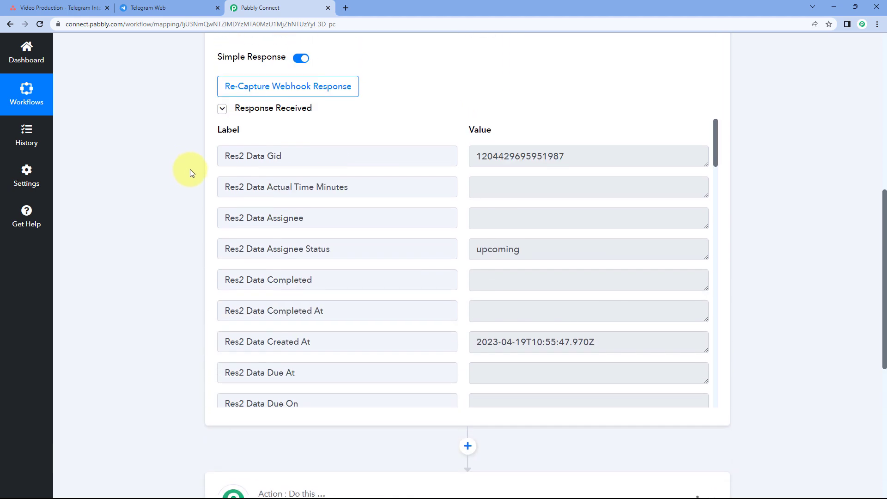
scroll(190, 170, down, 2)
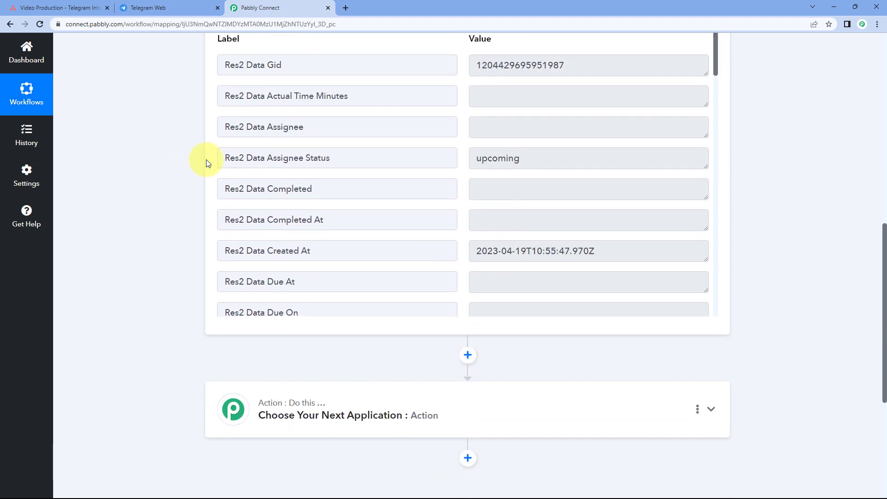
scroll(188, 226, down, 2)
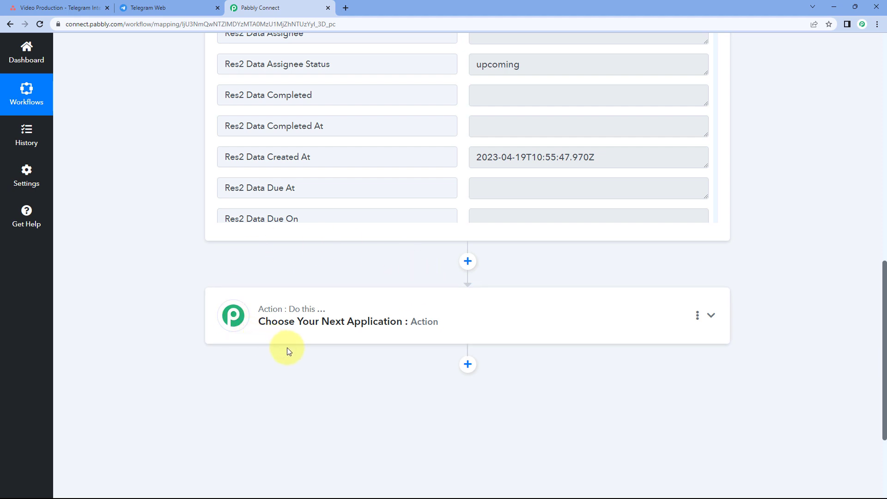
click(59, 8)
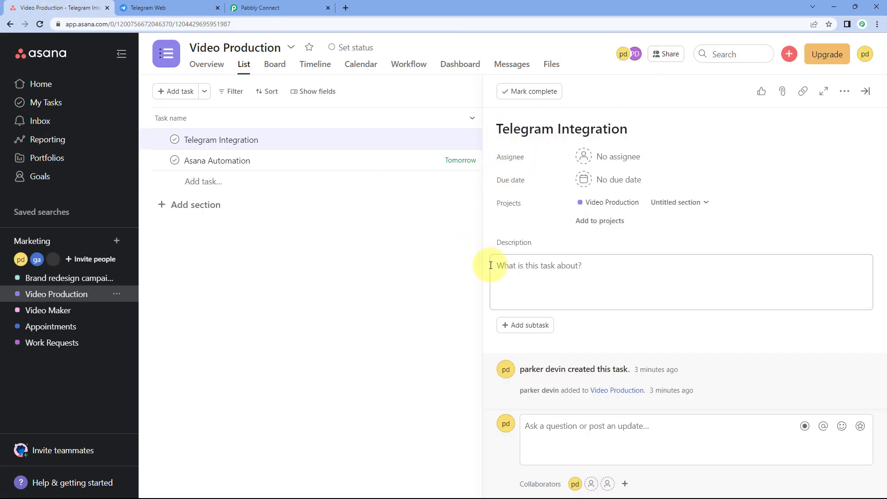
click(266, 7)
scroll(228, 174, up, 5)
drag(592, 253, 462, 252)
click(440, 209)
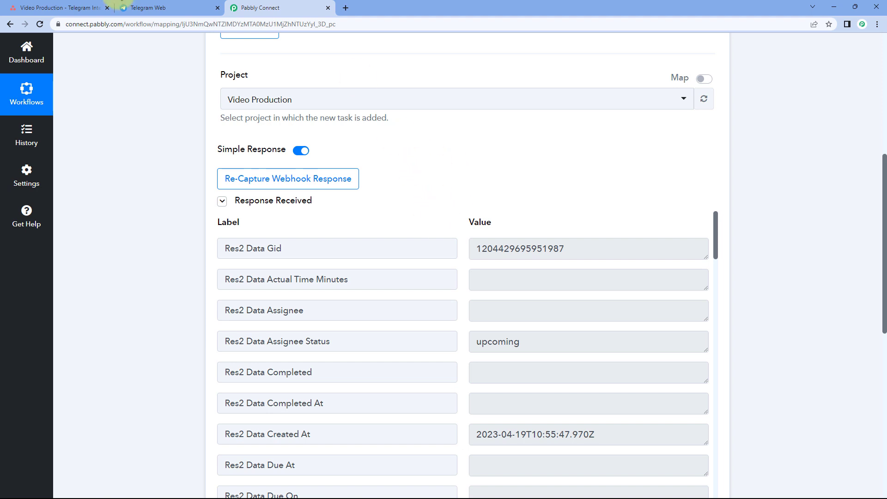
Step: In Asana, set the Telegram Integration task's due date to Friday and its description to "We are just testing this automation."
click(55, 8)
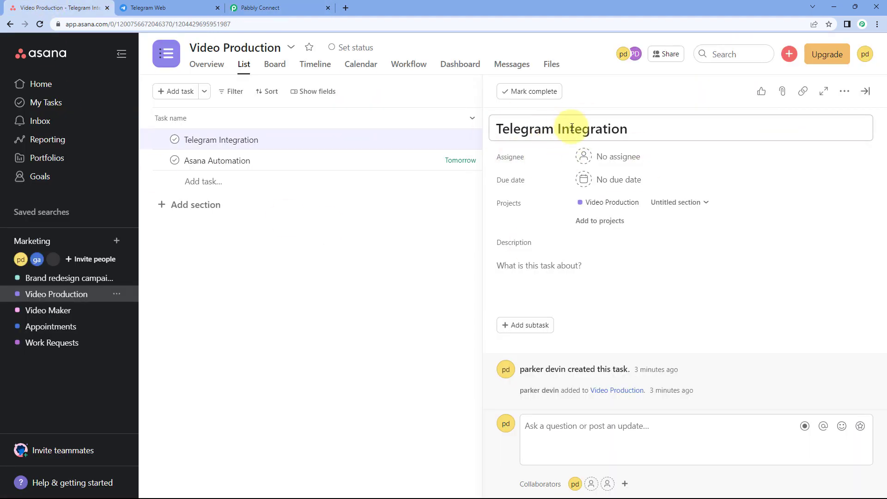
click(605, 180)
click(694, 321)
click(761, 242)
click(602, 277)
text(We are just testing this automation.)
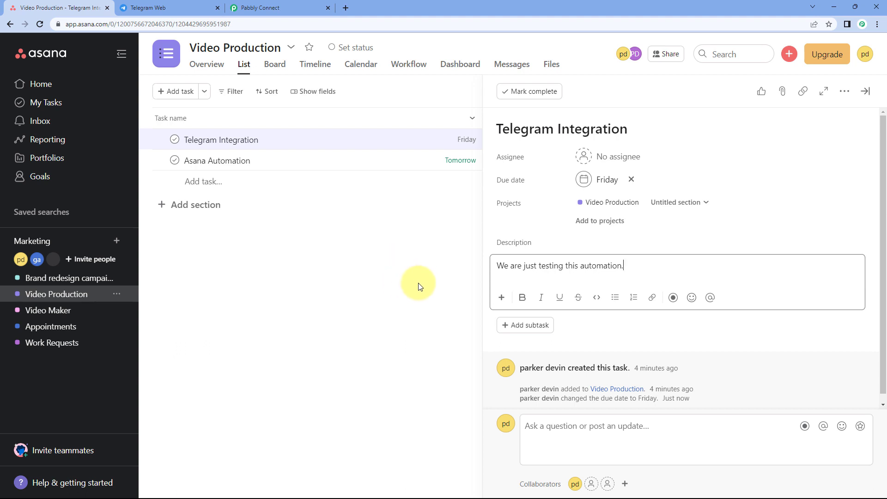
click(445, 297)
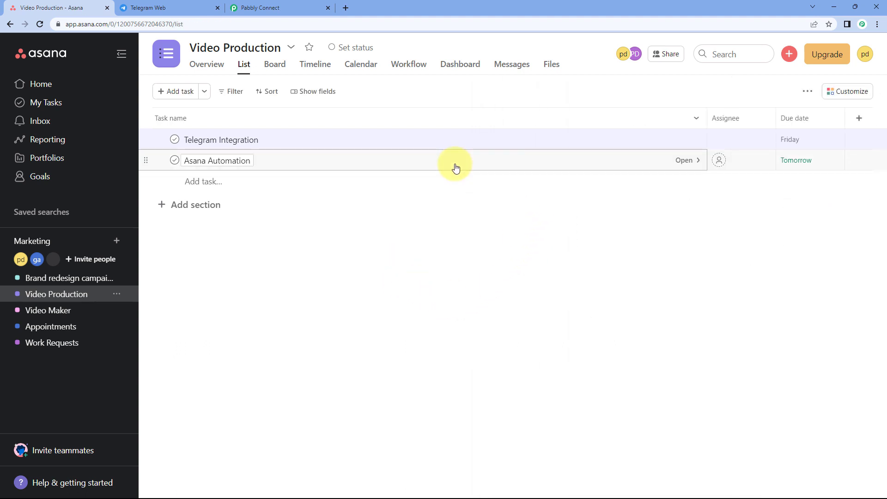
Step: Switch to Pabbly Connect and set the workflow's action to Delay by Pabbly with the Delay For option
click(278, 7)
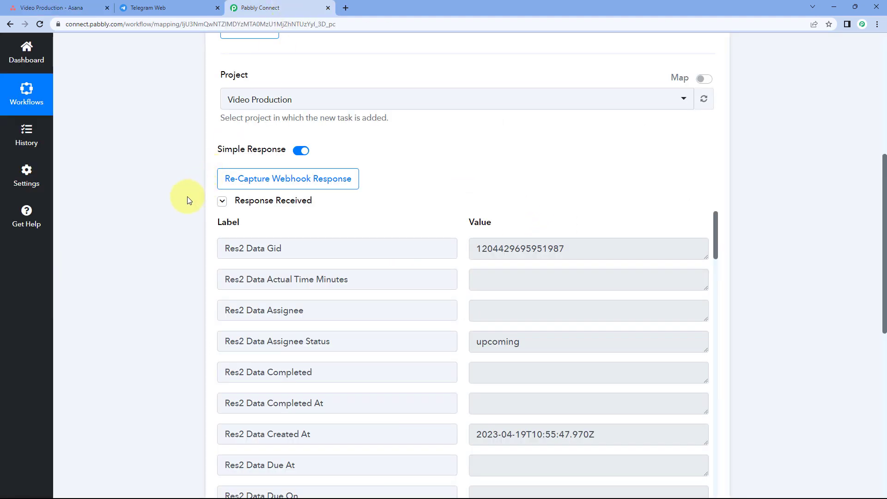
scroll(180, 203, down, 9)
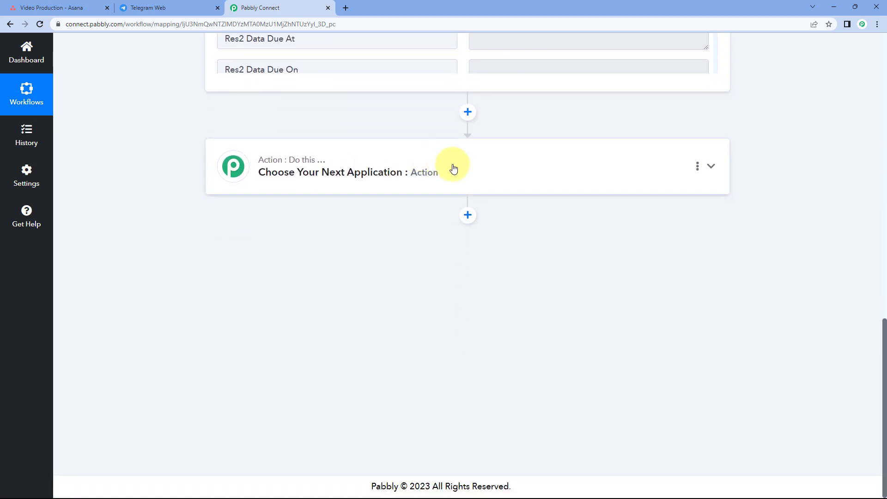
click(454, 168)
scroll(182, 198, down, 2)
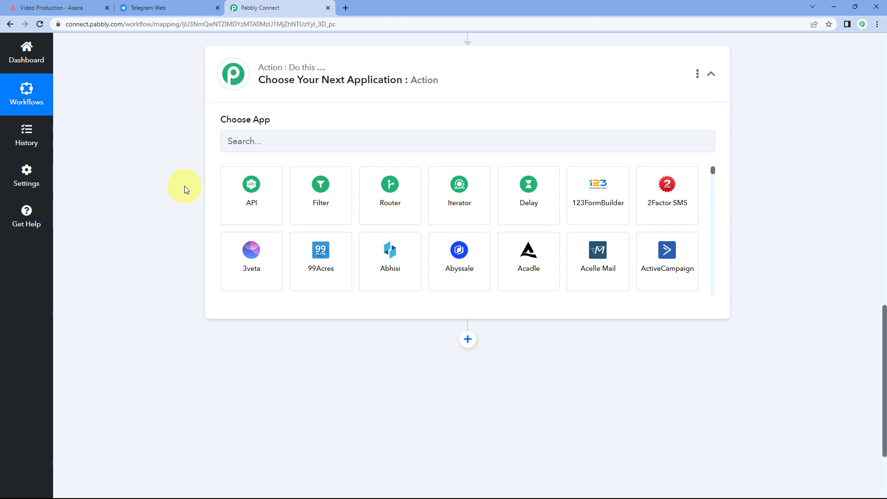
click(519, 207)
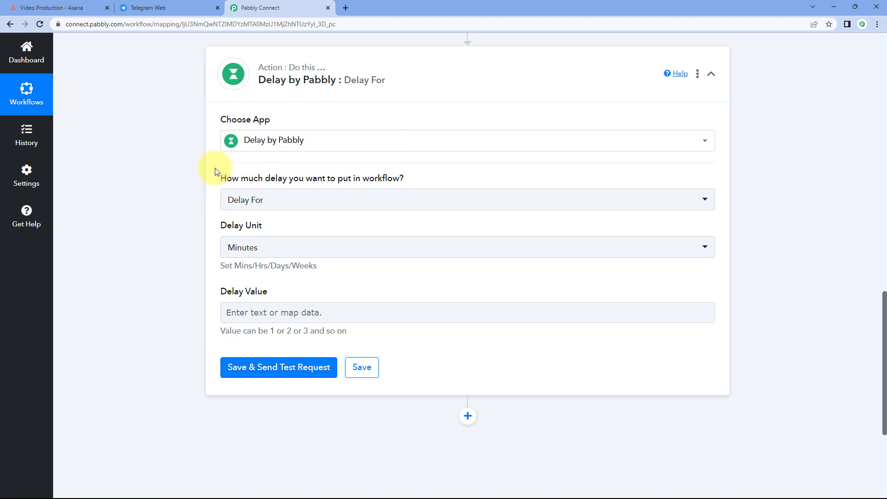
mouse_move(226, 184)
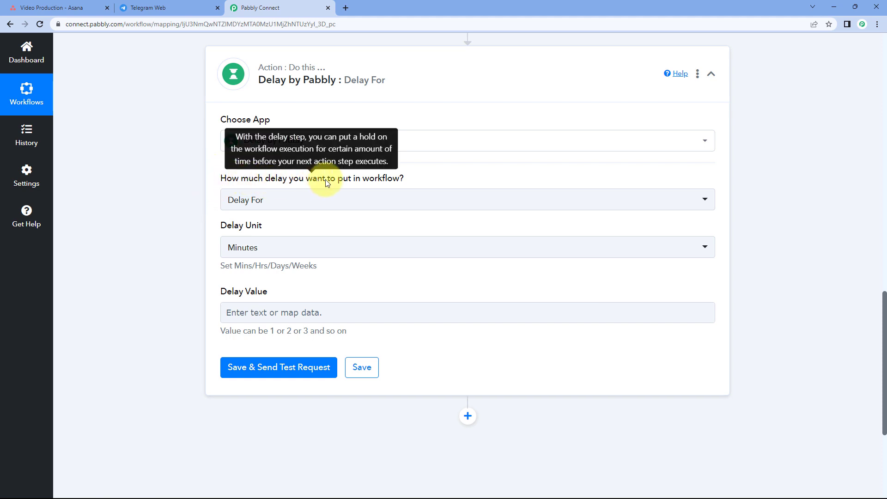
click(326, 199)
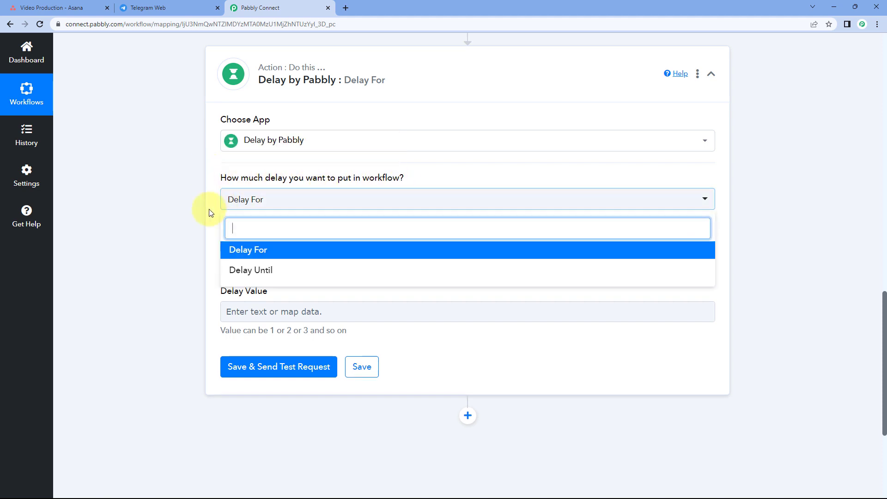
click(271, 254)
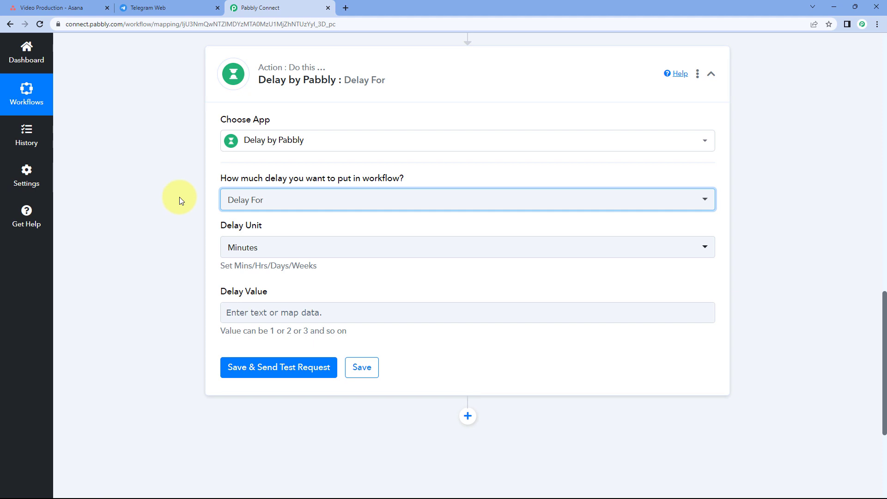
Step: Set the delay to 5 minutes, then save the action and send a test request
click(282, 250)
scroll(171, 246, down, 1)
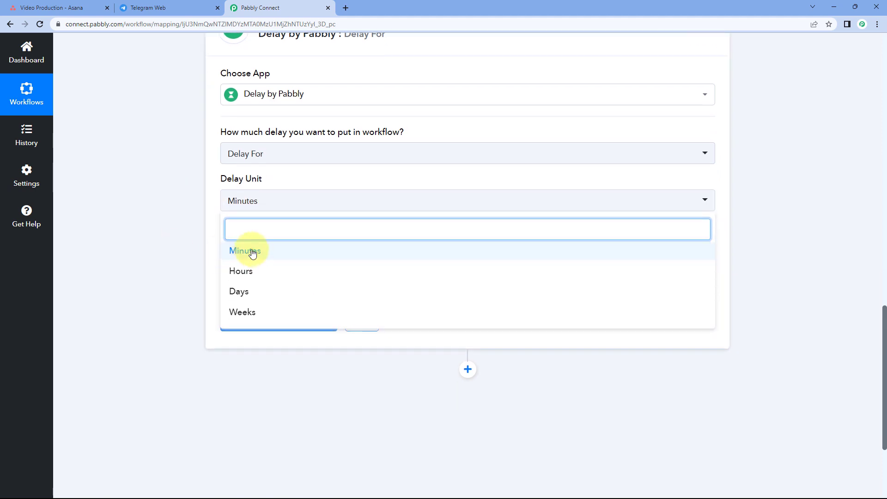
click(248, 252)
click(262, 267)
text(5)
click(160, 281)
click(278, 319)
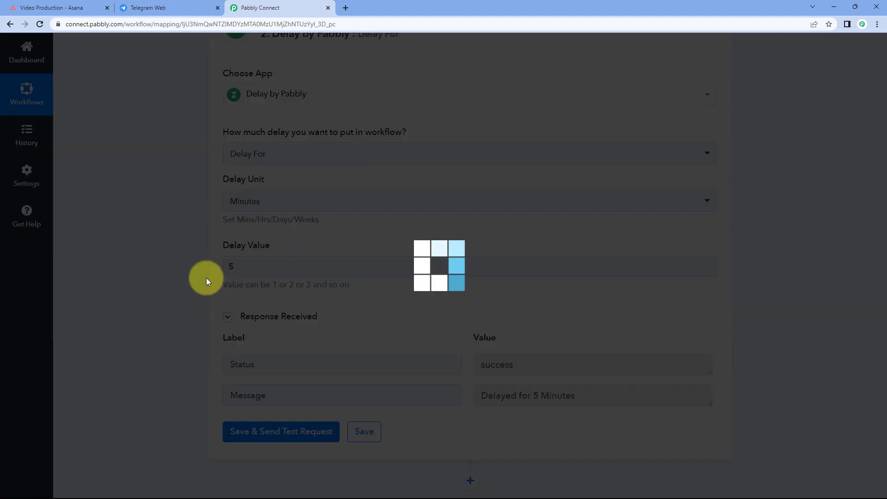
Step: Collapse the Delay by Pabbly action and the Asana trigger in the workflow
scroll(199, 271, up, 3)
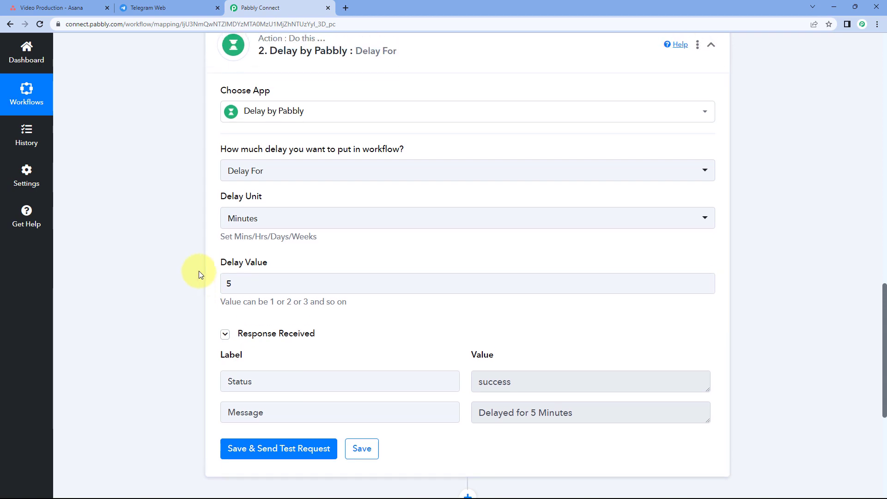
click(382, 111)
scroll(733, 107, up, 10)
scroll(740, 139, up, 4)
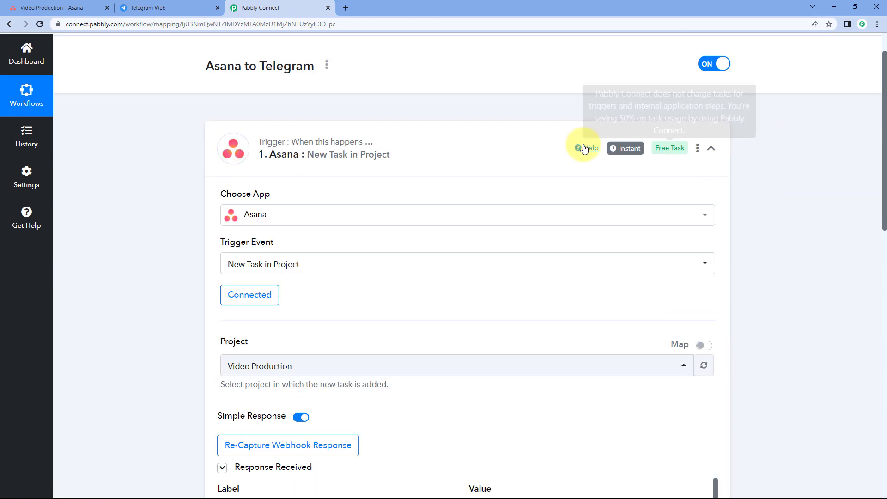
click(452, 126)
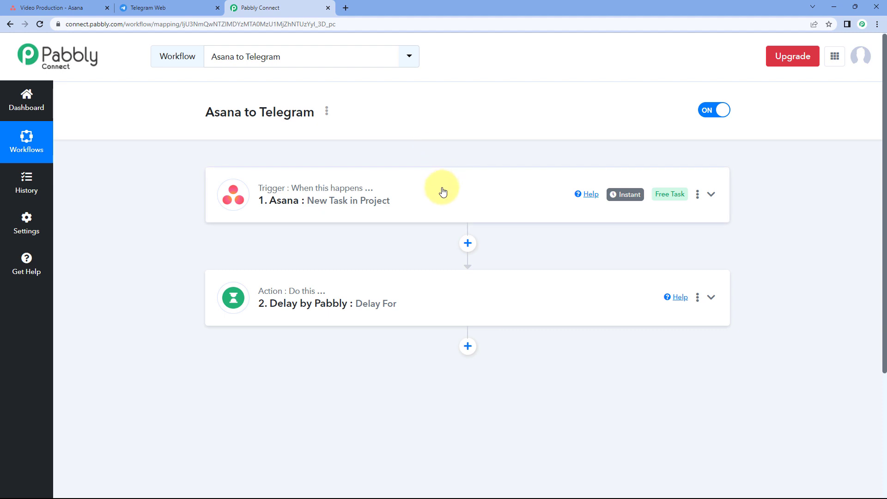
scroll(435, 204, down, 2)
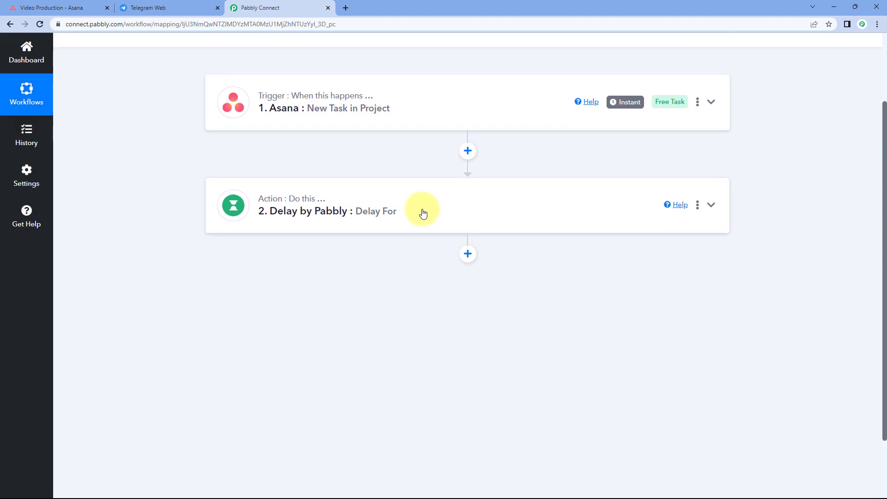
scroll(423, 213, down, 1)
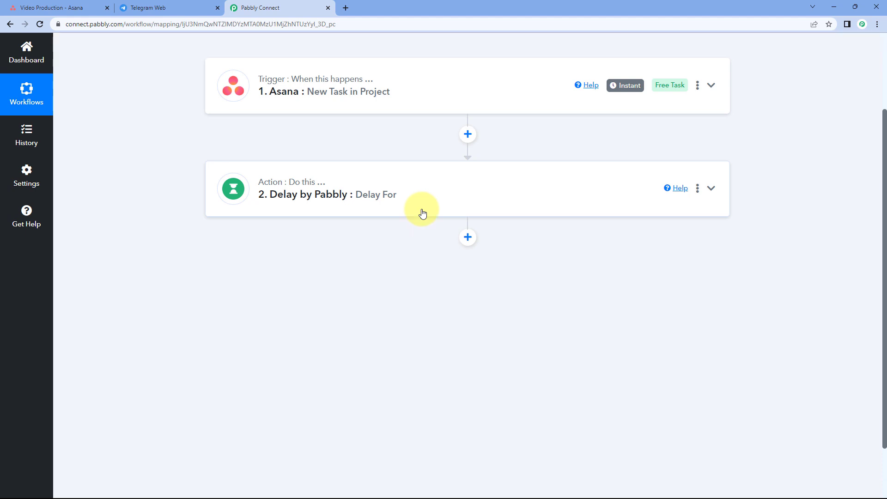
Step: Add a new action after the Delay by Pabbly step and choose Asana as its app
click(90, 9)
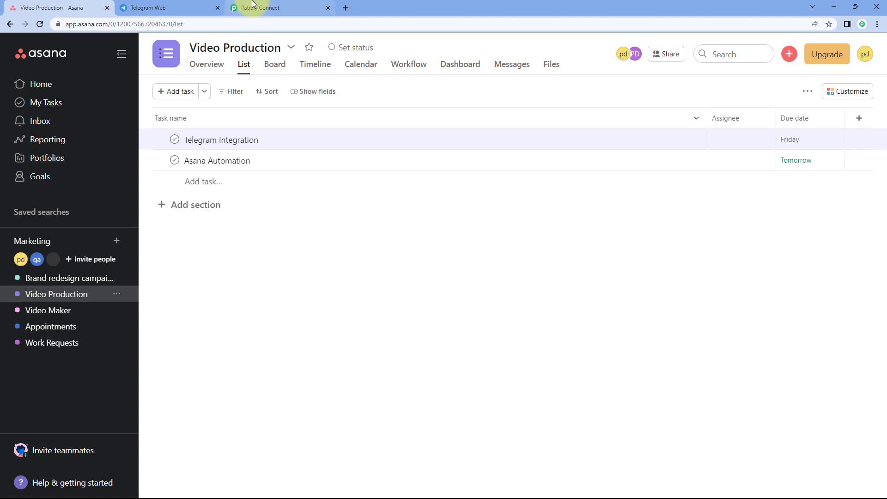
click(248, 8)
click(466, 208)
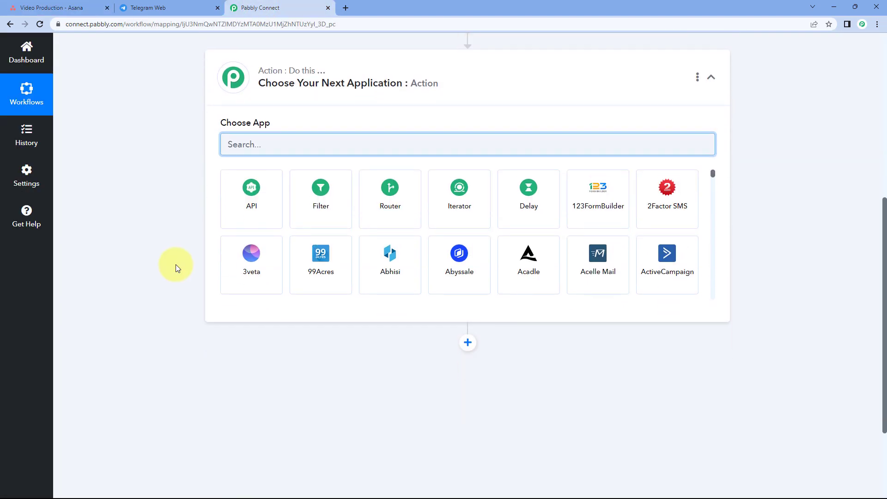
text(Asa)
click(264, 208)
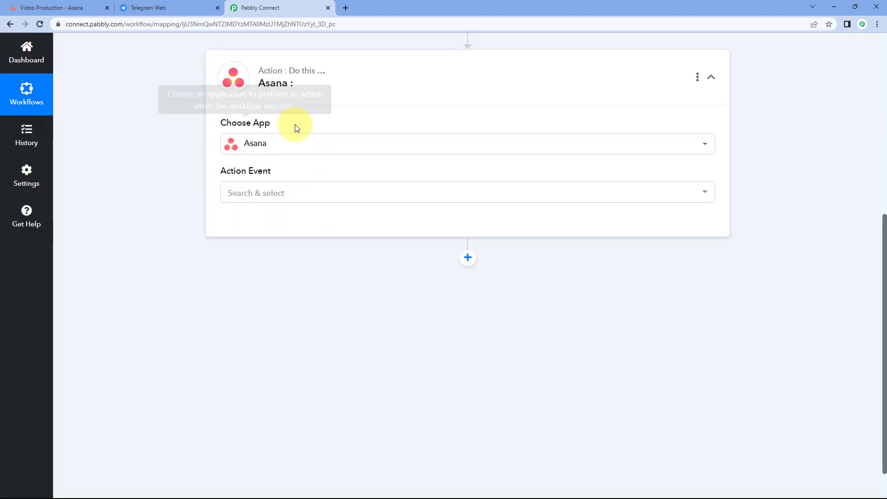
Step: Set the new Asana action's event to Get a Task and connect it using the existing Asana #6 connection
scroll(171, 147, down, 2)
click(234, 153)
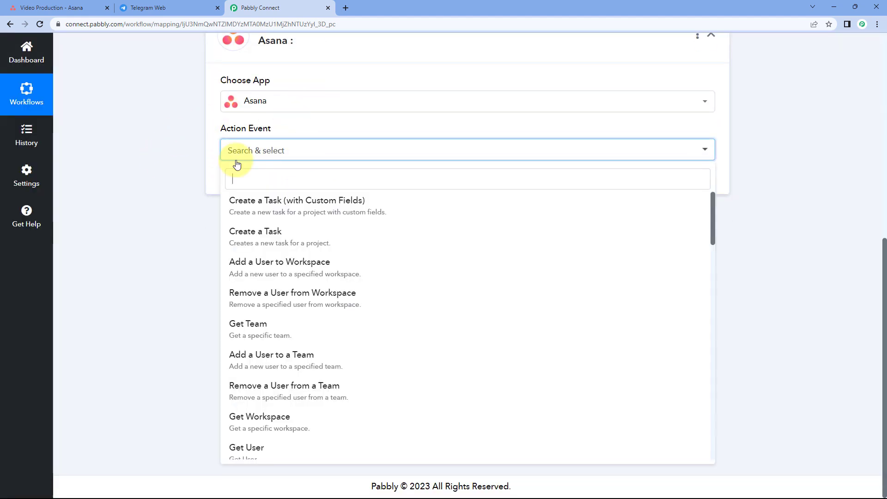
scroll(310, 247, down, 3)
scroll(313, 250, down, 10)
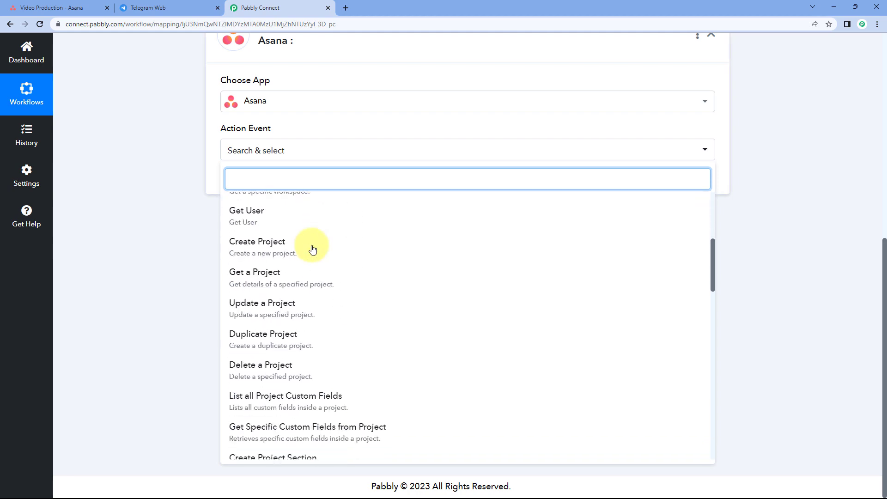
scroll(317, 268, down, 9)
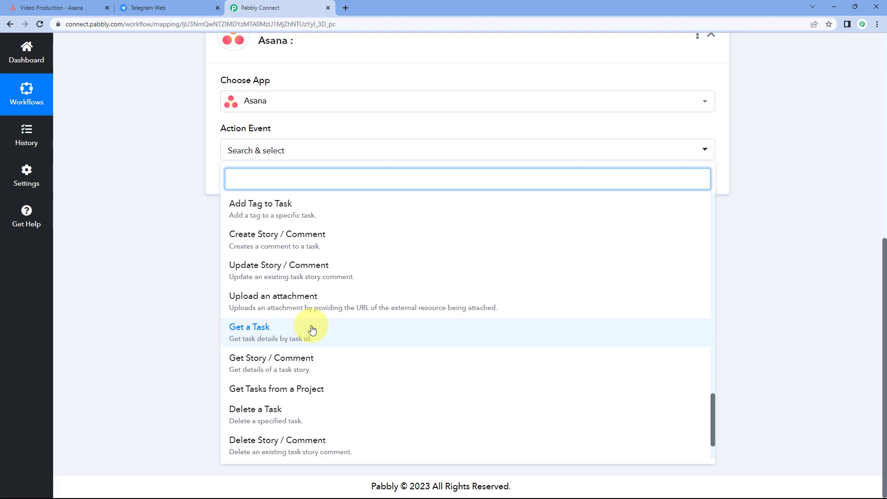
click(274, 339)
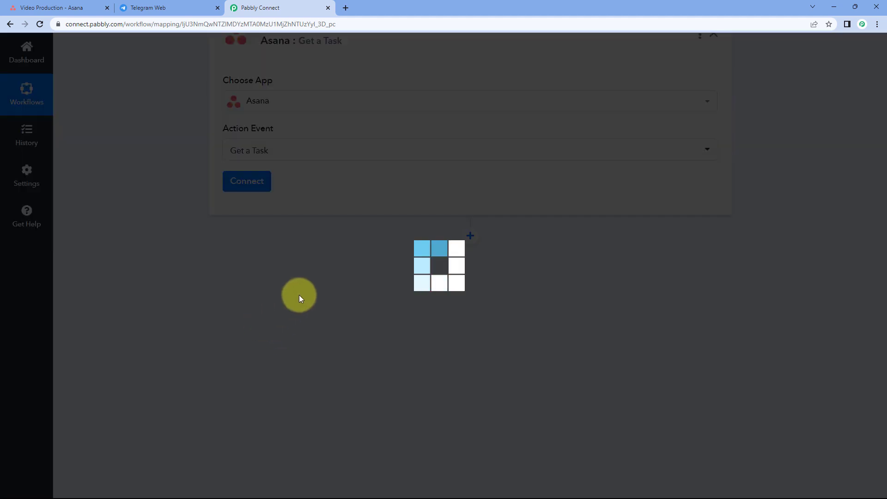
click(247, 184)
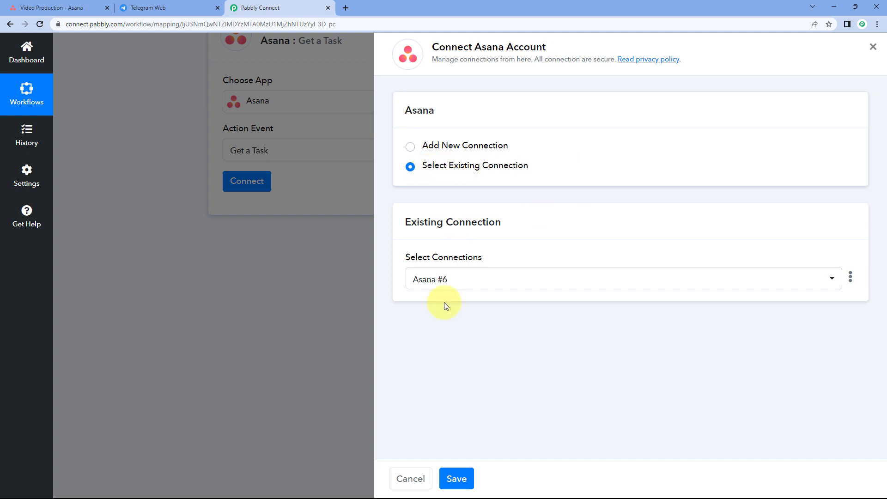
click(456, 478)
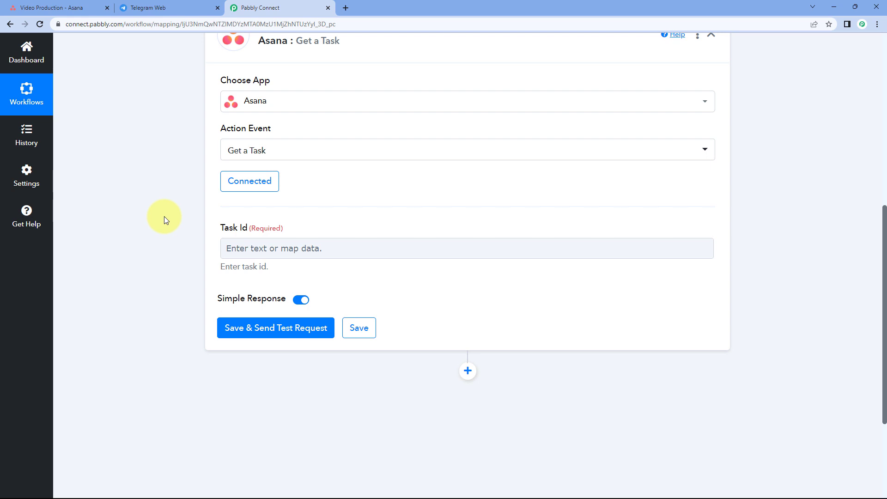
Step: Examine the task's Res2 Data Gid in the response received by the Asana New Task in Project trigger
scroll(165, 216, down, 2)
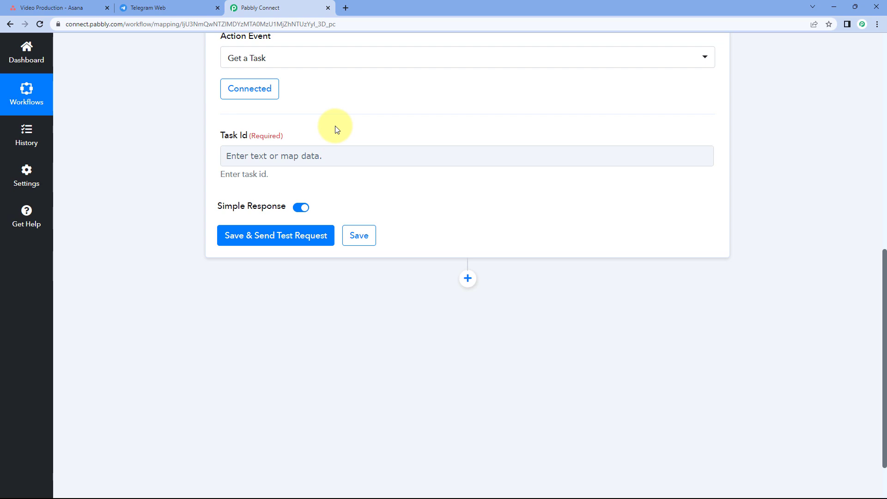
scroll(174, 218, up, 10)
click(309, 187)
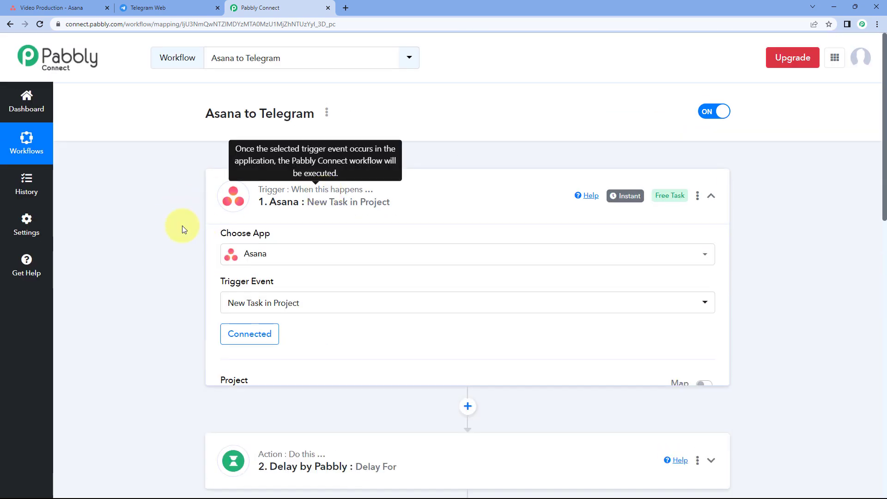
scroll(183, 225, down, 3)
scroll(362, 192, down, 5)
scroll(373, 192, up, 2)
scroll(390, 193, down, 1)
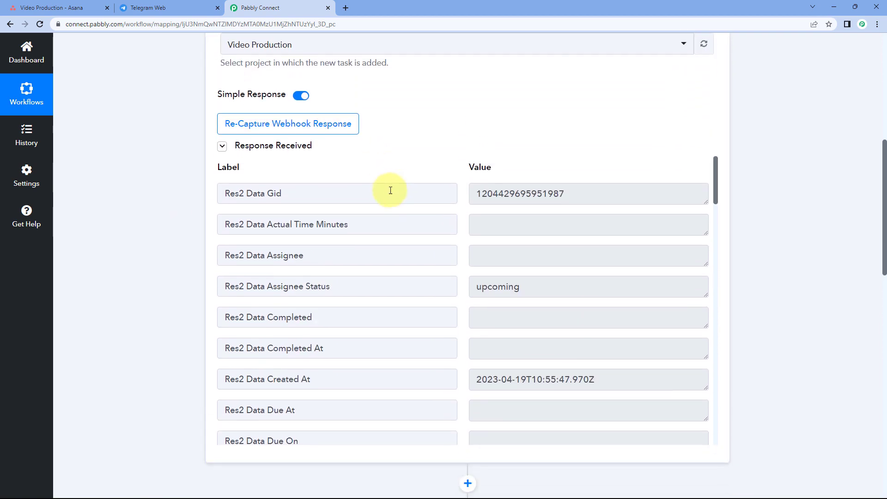
drag(475, 192, 572, 192)
click(484, 179)
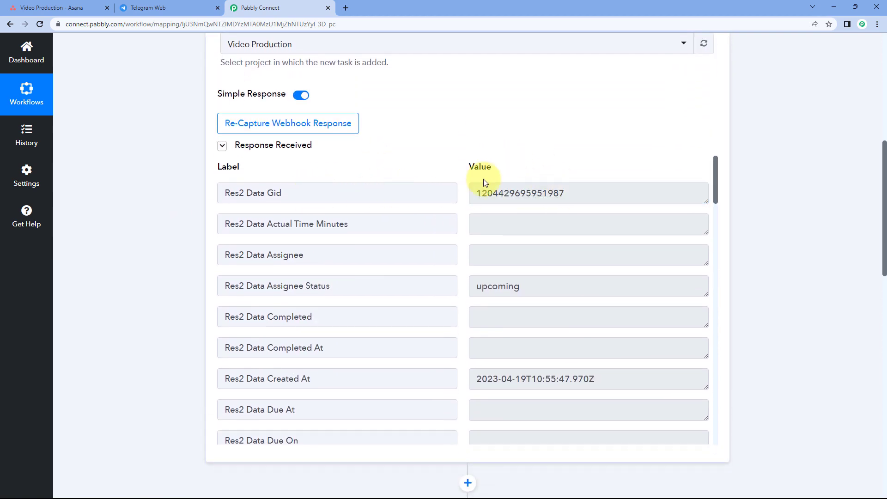
scroll(181, 267, down, 4)
scroll(185, 261, down, 10)
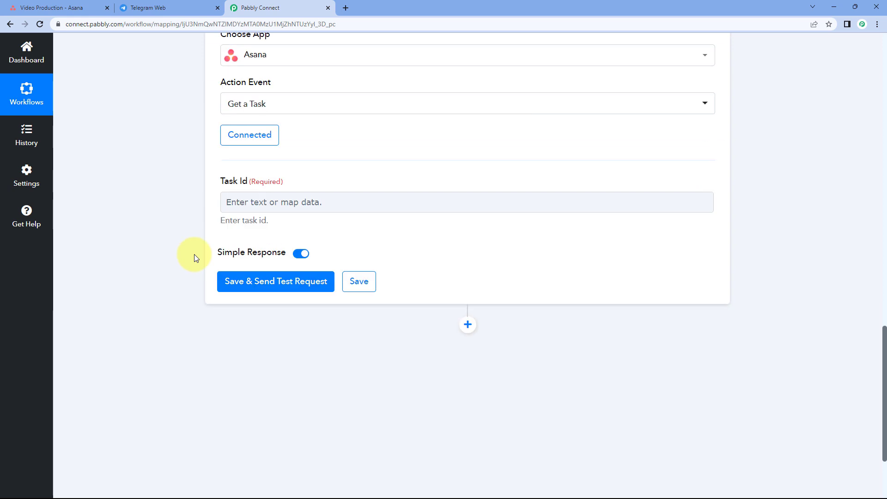
Step: Map the Get a Task action's Task Id to the Asana trigger's Res2 Data Gid, then save and send a test request
click(295, 160)
scroll(152, 172, down, 1)
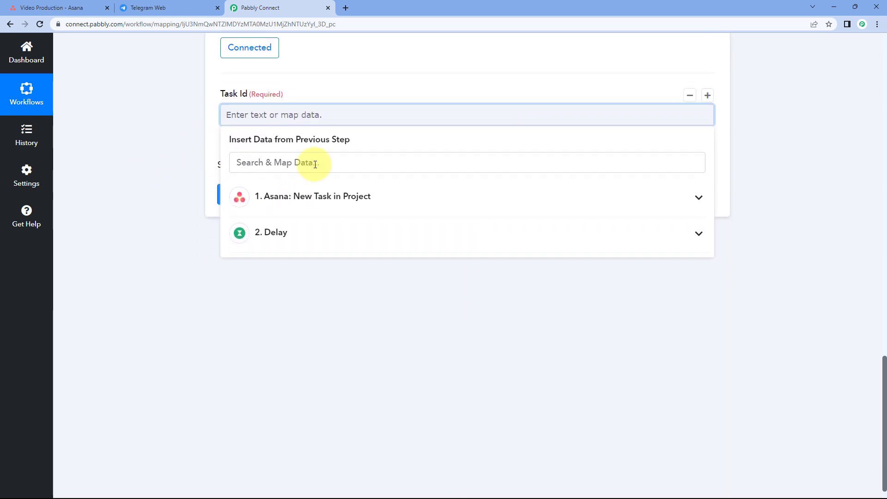
click(357, 199)
scroll(333, 289, down, 3)
scroll(333, 289, up, 4)
click(342, 204)
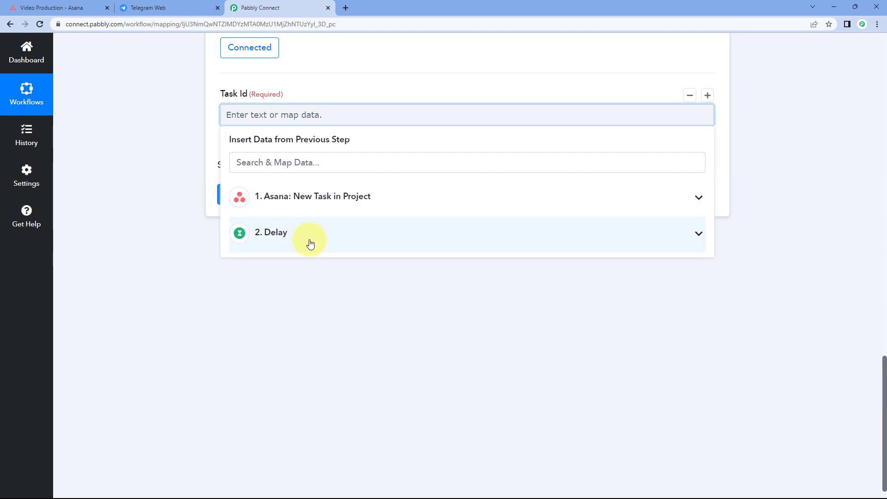
click(313, 238)
click(328, 240)
click(319, 205)
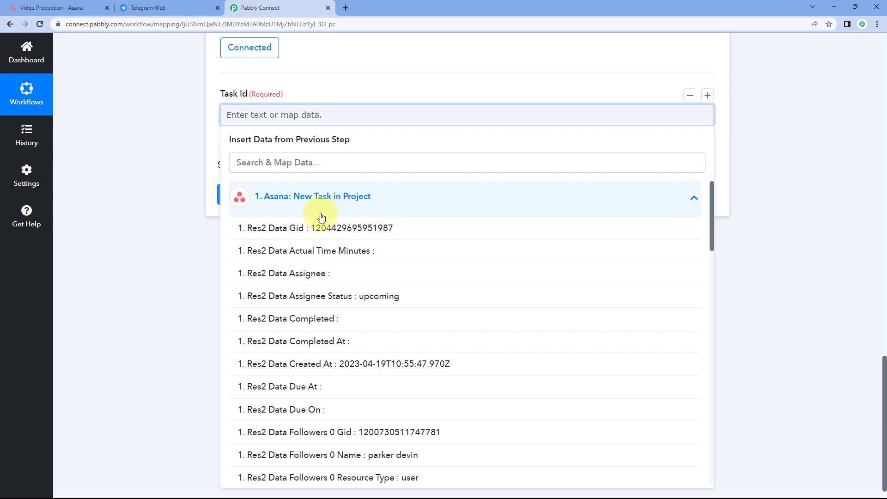
click(252, 228)
click(185, 169)
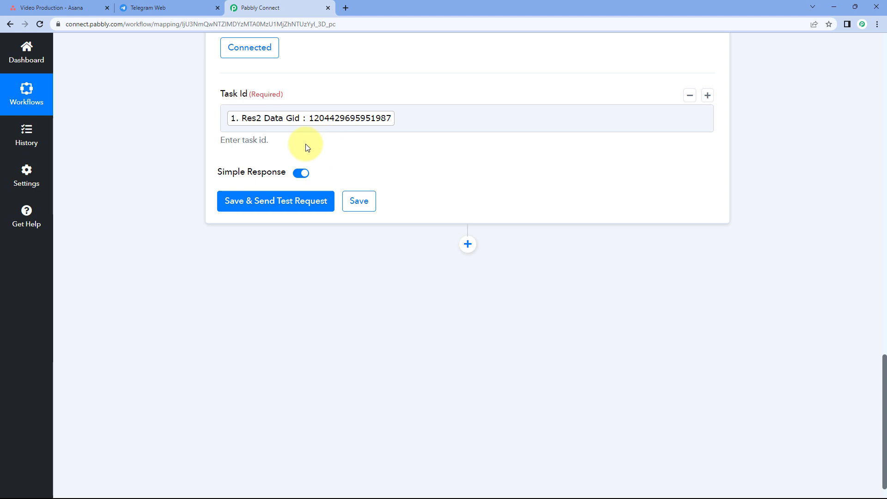
click(282, 201)
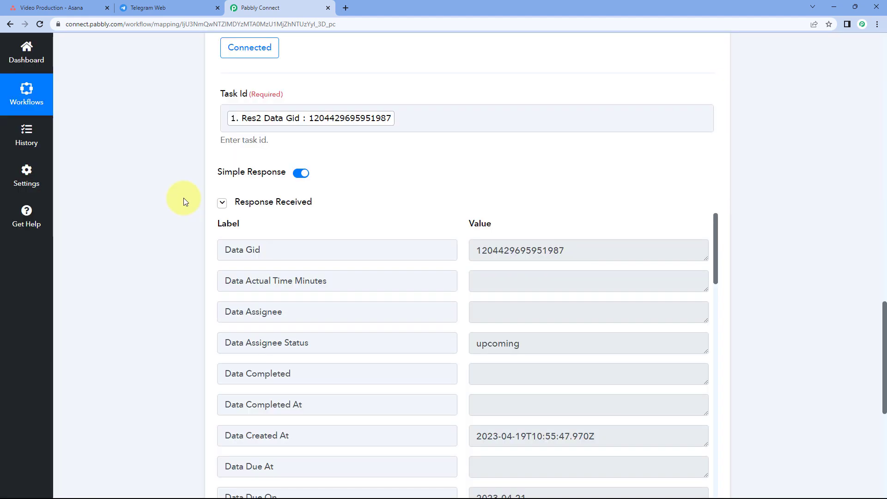
Step: Examine the due date, project name, task name and notes in the Get a Task response
scroll(184, 198, down, 2)
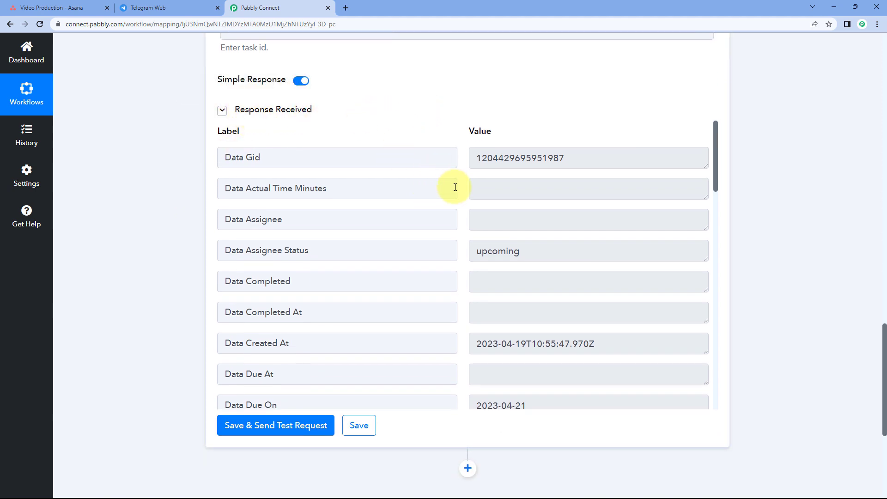
scroll(462, 190, down, 4)
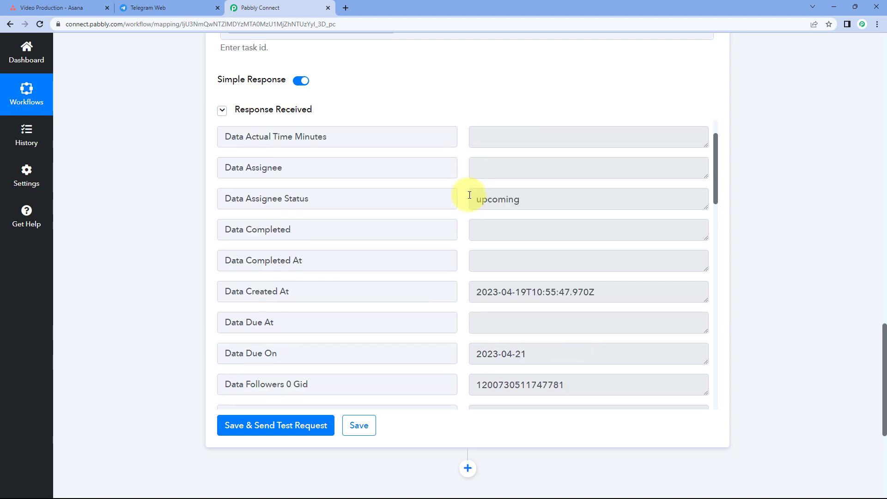
click(501, 224)
triple_click(501, 225)
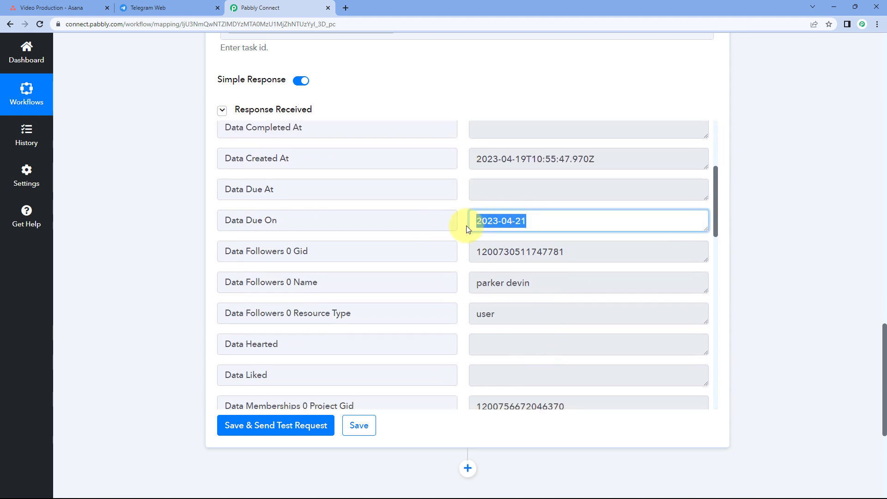
click(463, 224)
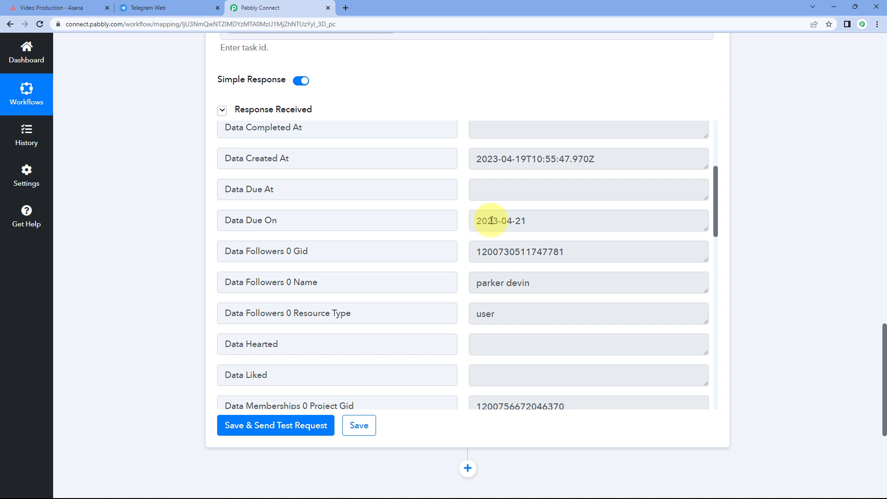
scroll(492, 221, down, 6)
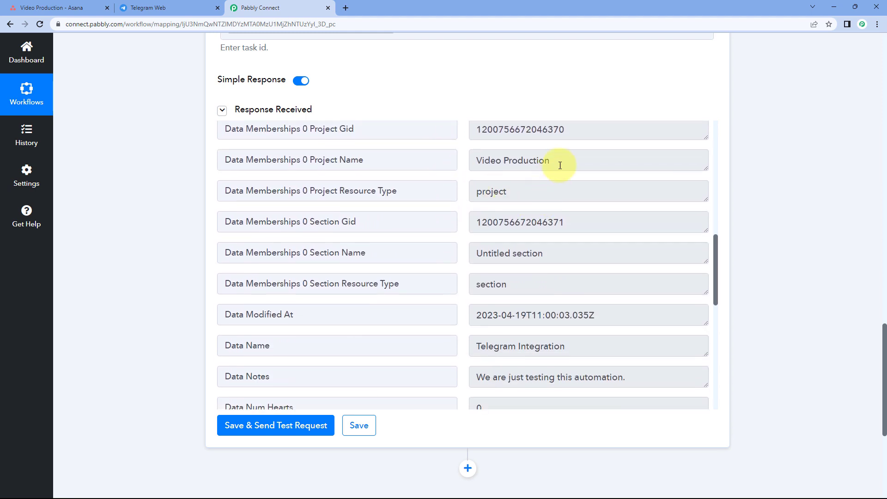
triple_click(561, 165)
scroll(504, 189, down, 4)
click(570, 163)
triple_click(518, 172)
drag(650, 186, 467, 198)
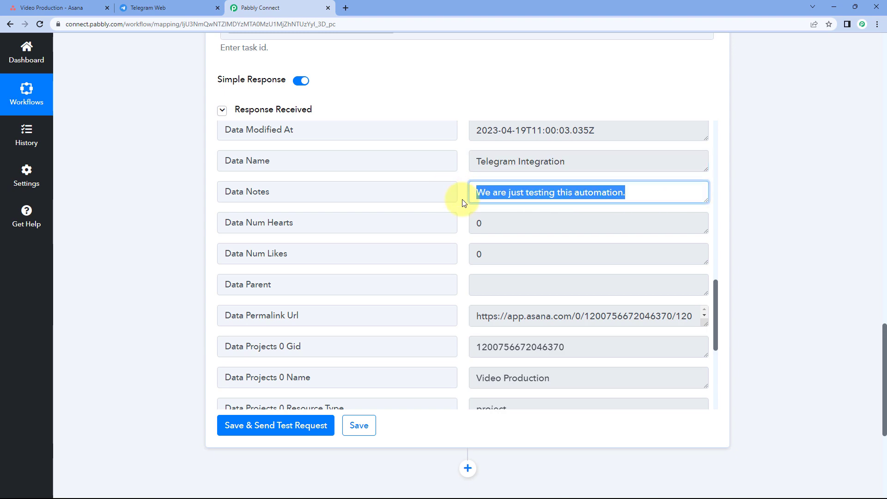
click(461, 204)
scroll(464, 210, down, 2)
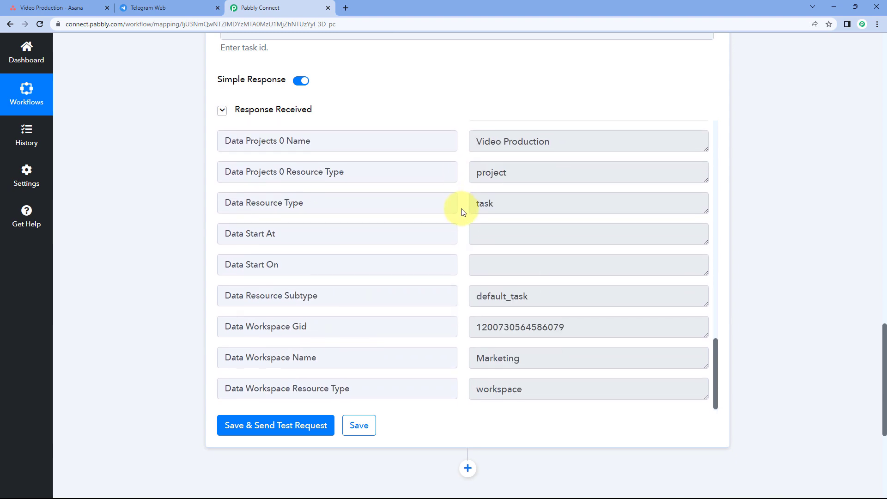
scroll(459, 206, up, 7)
scroll(171, 180, up, 6)
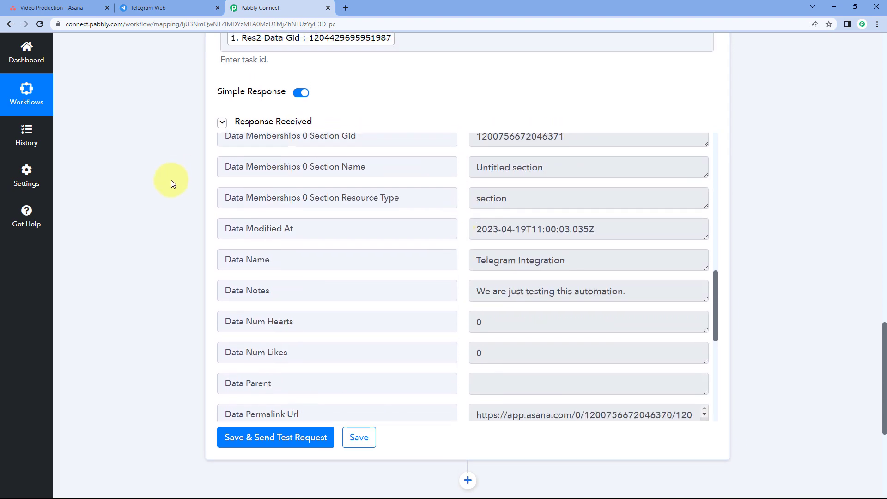
Step: Collapse the Get a Task action and add a new action after it with Telegram Bot as its app
click(332, 103)
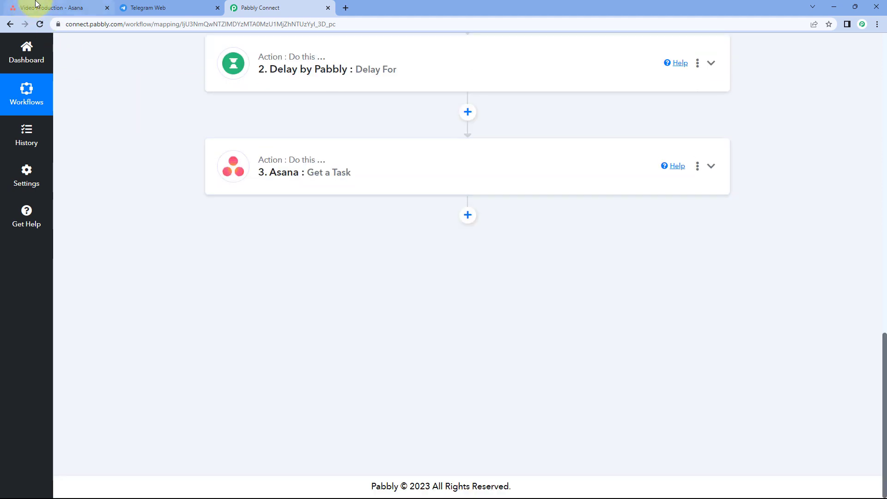
click(47, 8)
click(292, 7)
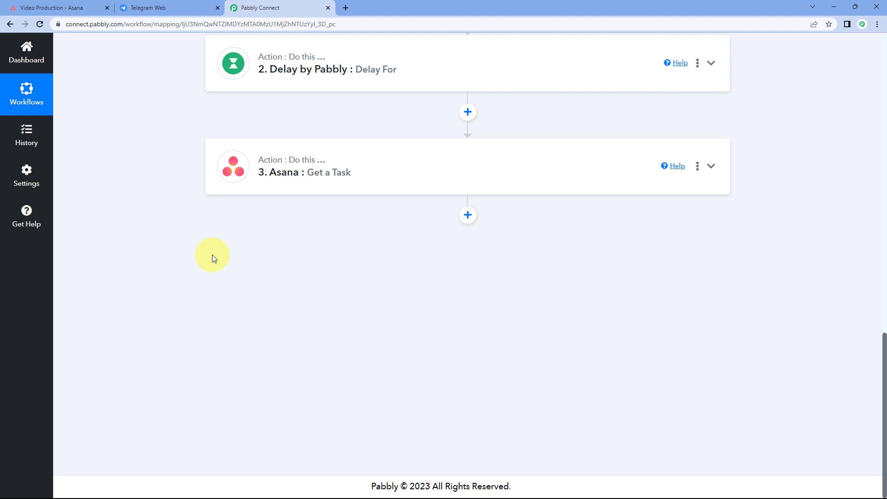
click(466, 222)
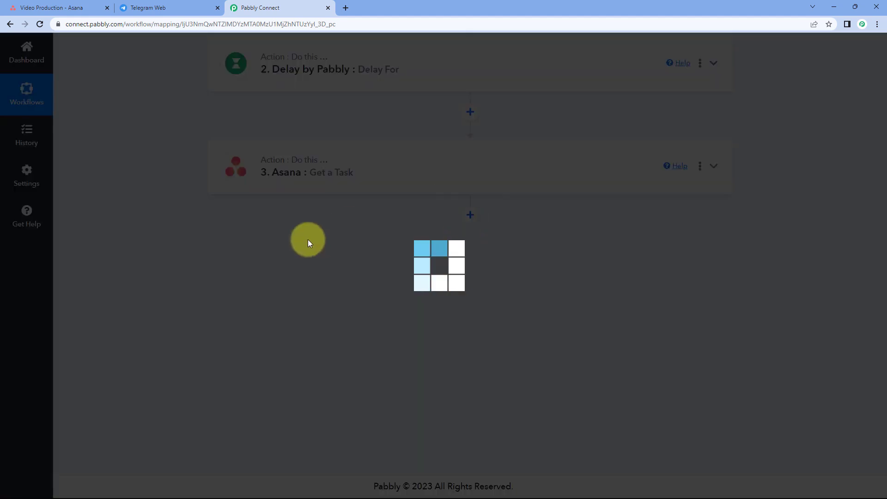
scroll(178, 237, down, 3)
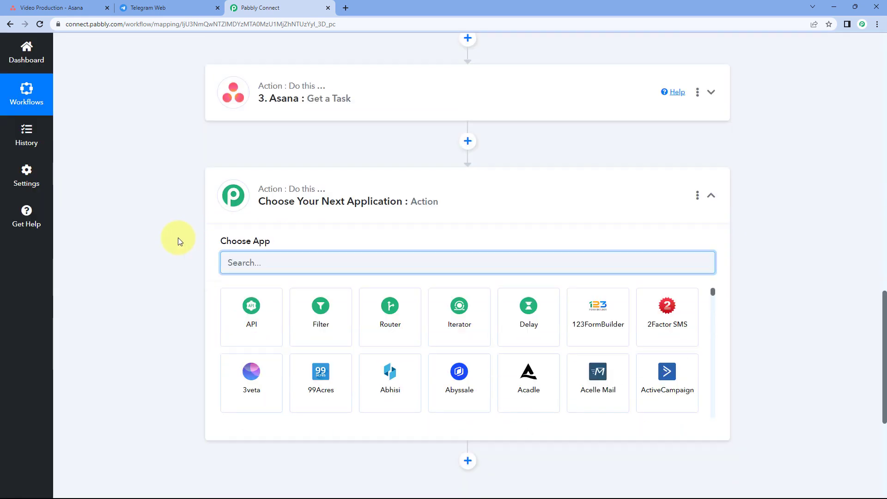
click(238, 197)
text(Tele)
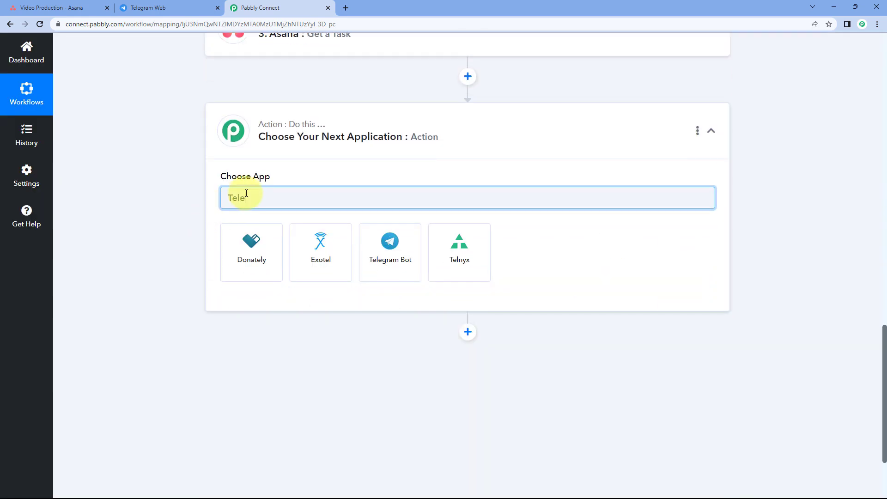
click(266, 239)
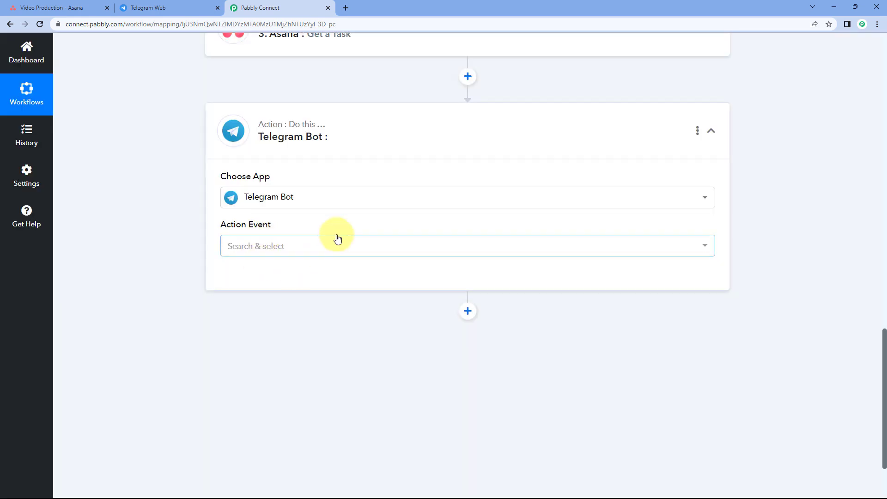
Step: Set the Telegram Bot action event to Send a Text Message or a Reply (Markdown) and start adding a new connection
click(320, 244)
scroll(206, 254, down, 2)
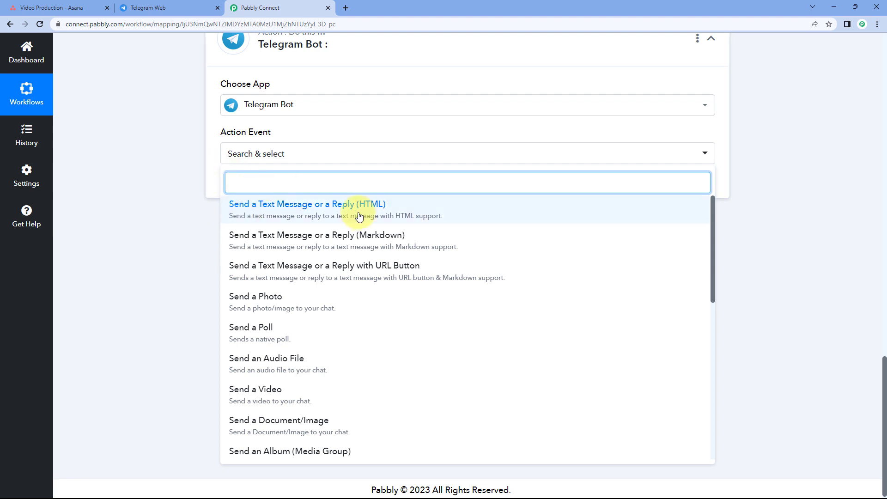
click(323, 240)
click(244, 190)
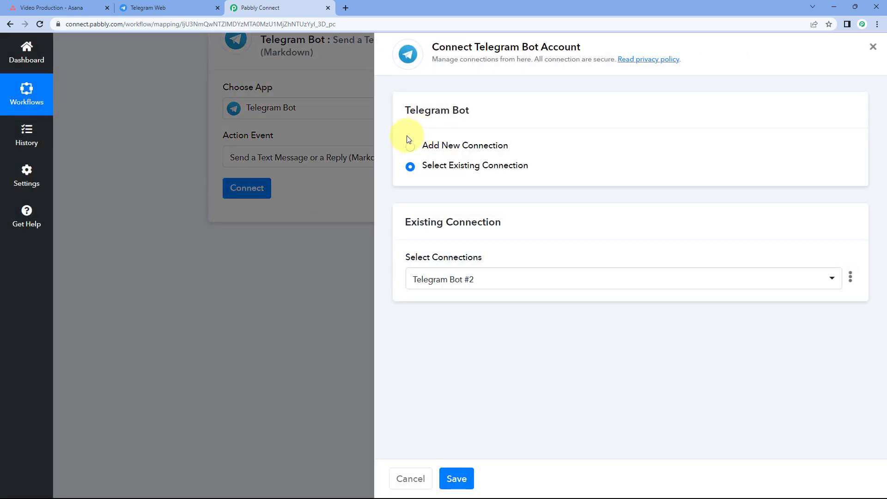
click(418, 146)
scroll(558, 151, down, 1)
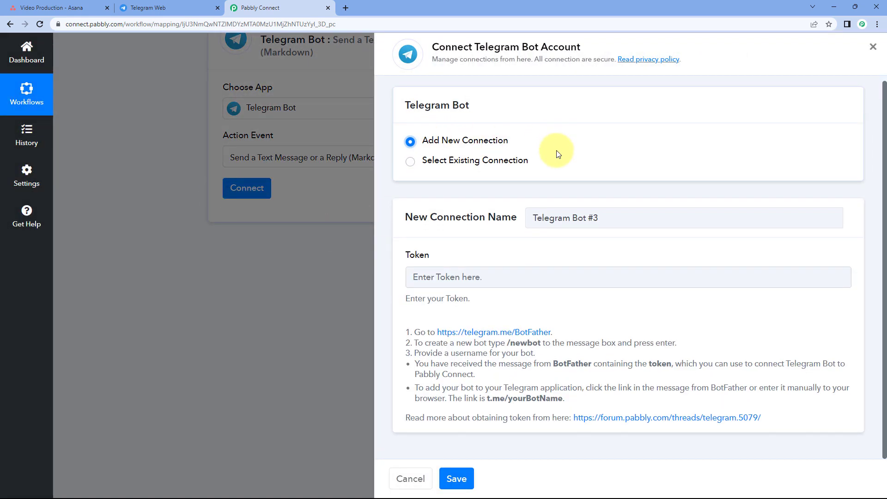
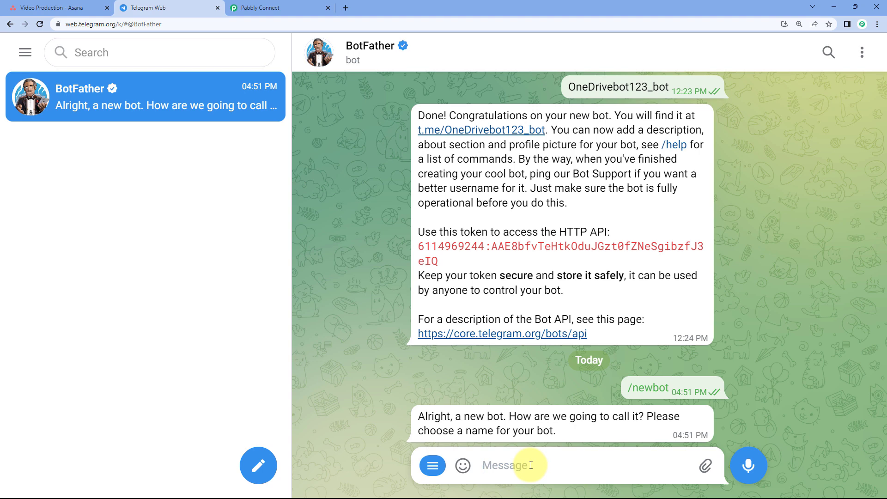
Step: Send BotFather the name PabblyAsana121 for the new bot
text(Pabbly Asa)
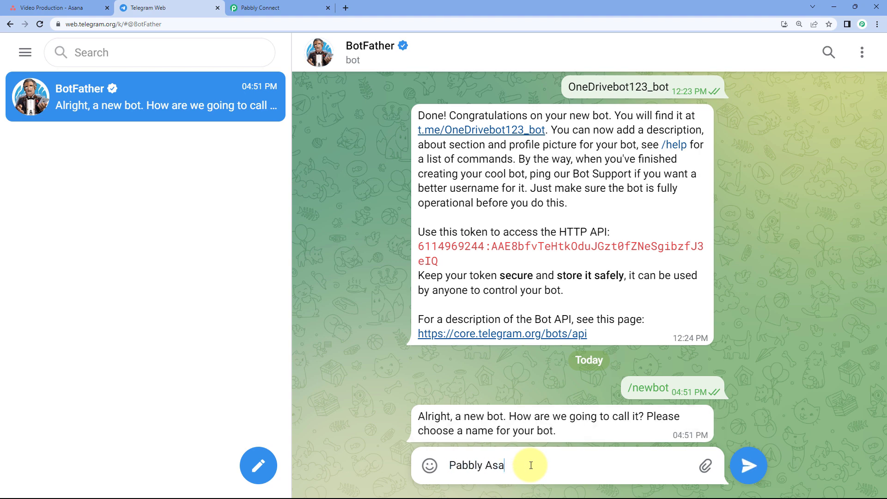
text(na)
key(BackSpace)
text(121)
key(Return)
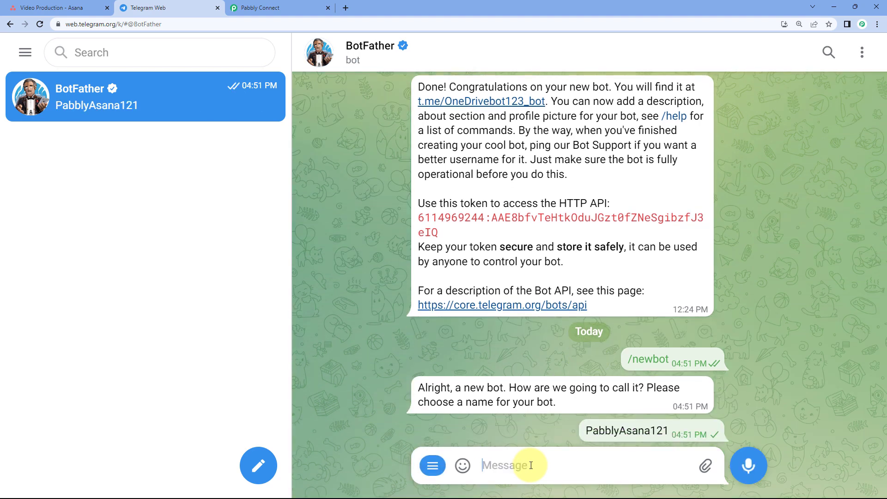
Step: Reuse the bot's name to send BotFather the username PabblyAsana121_bot
double_click(596, 378)
key(ctrl+c)
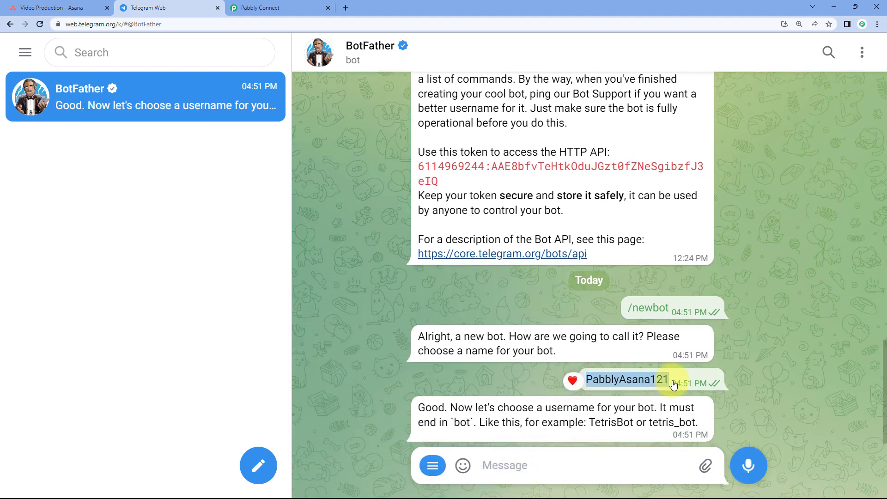
click(569, 463)
key(ctrl+v)
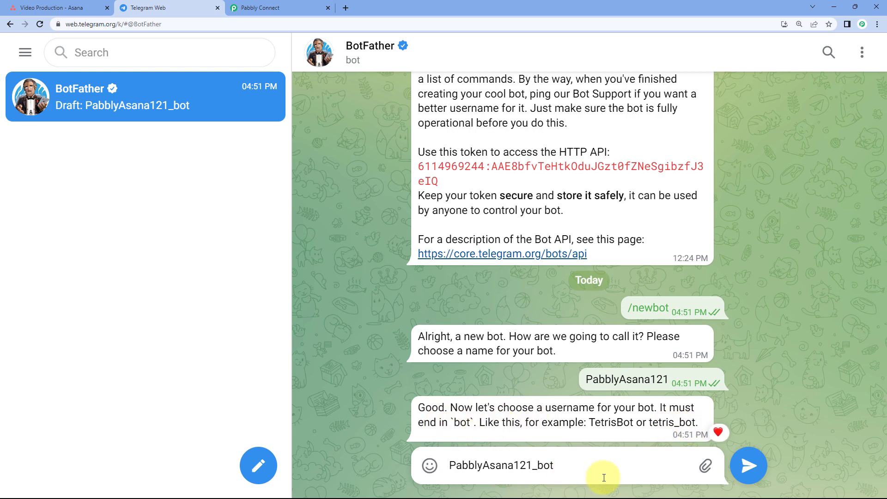
click(750, 466)
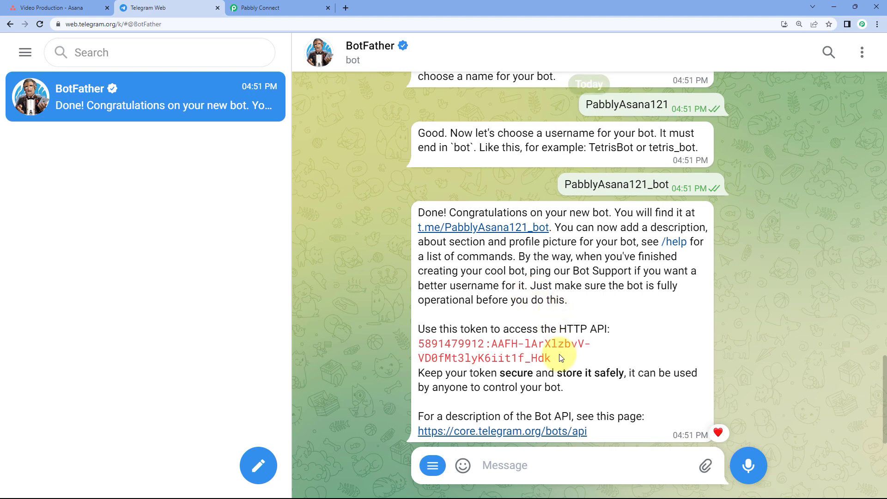
Step: Copy the new bot's API token from BotFather's message, paste it into the Token field in Pabbly Connect, and save the connection
key(ctrl+minus)
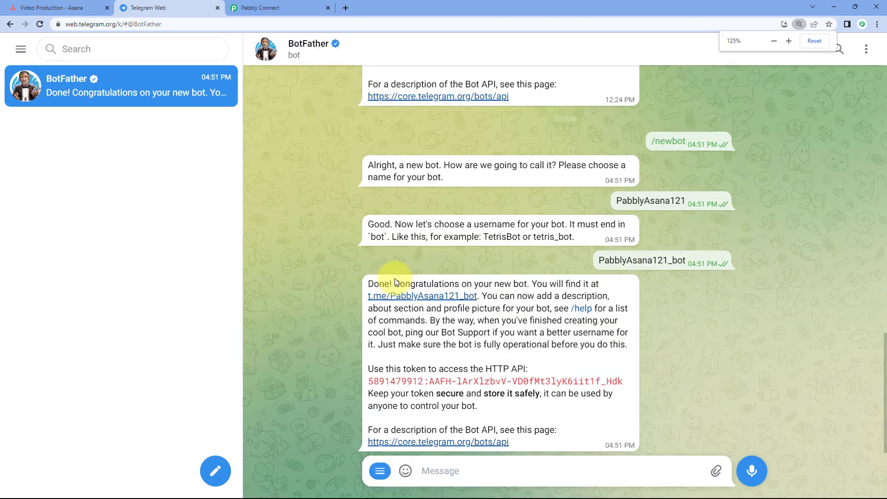
drag(624, 382, 369, 383)
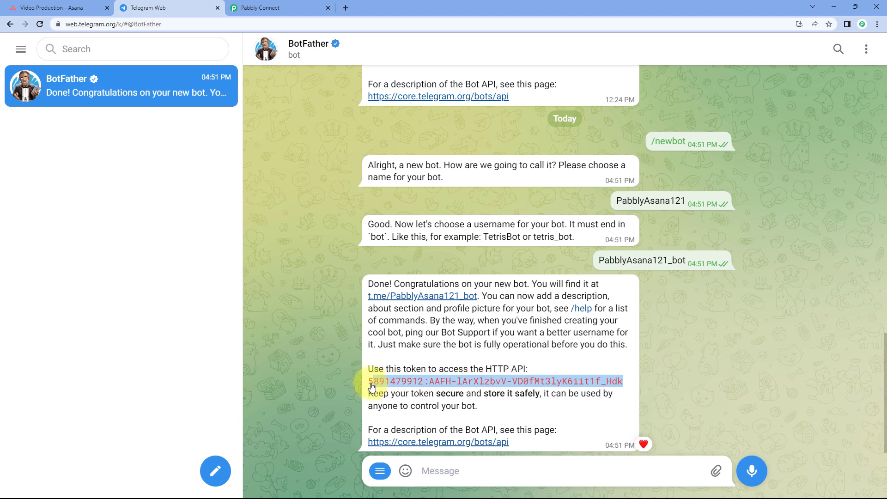
right_click(477, 383)
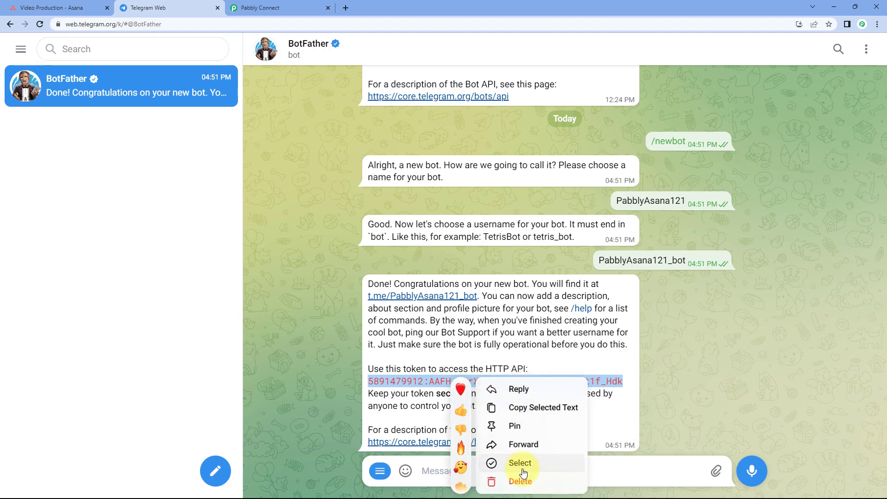
click(526, 409)
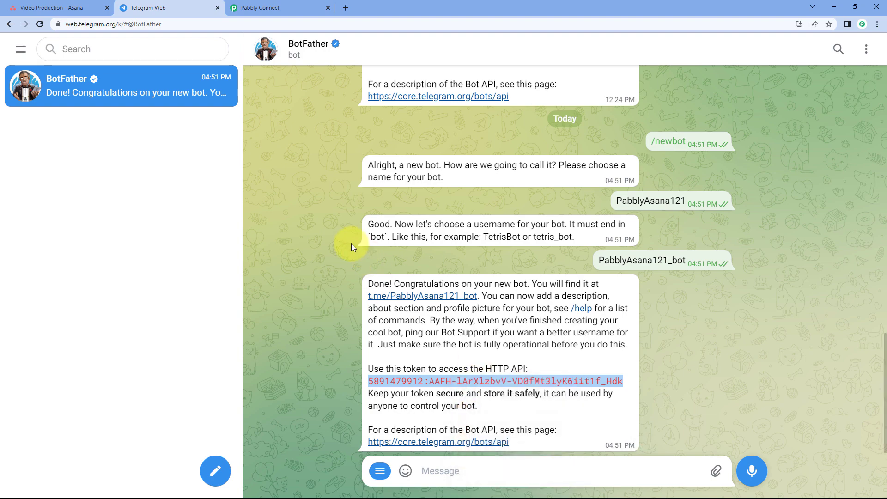
click(259, 8)
right_click(467, 277)
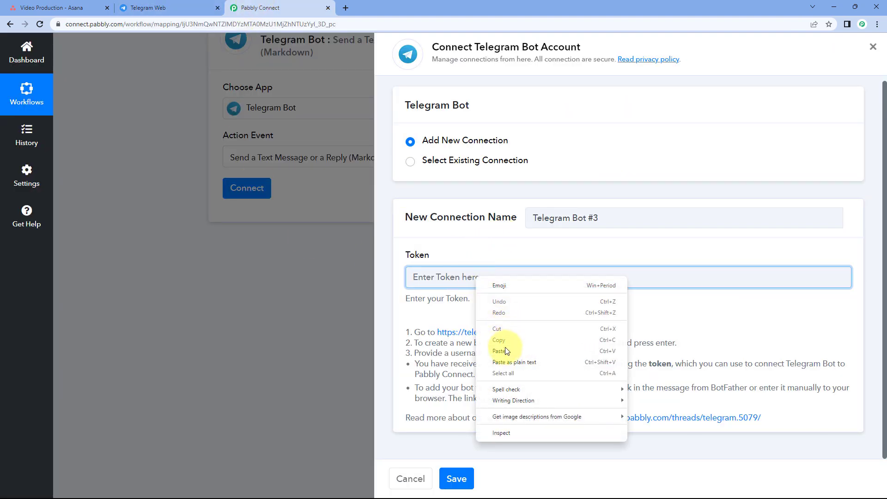
click(509, 345)
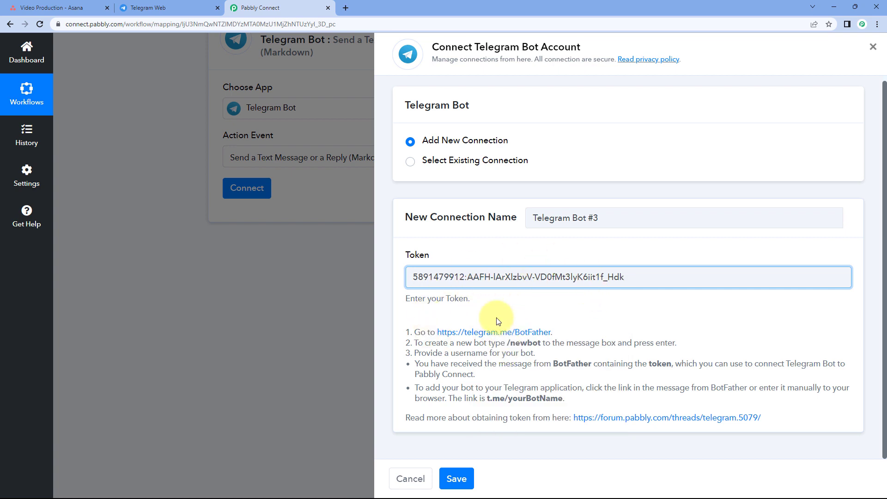
click(456, 480)
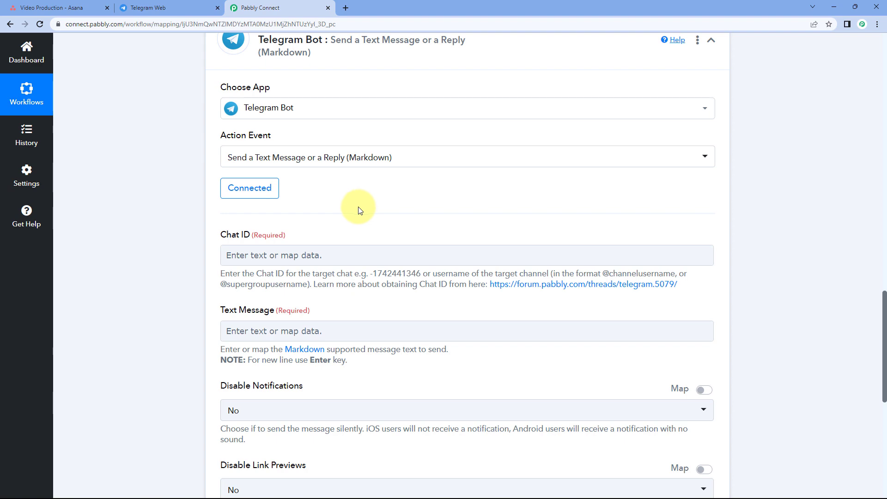
Step: Switch to Telegram Web and create a new group, finding the PabblyAsana121 bot in the Add people field and adding it as a member
click(182, 8)
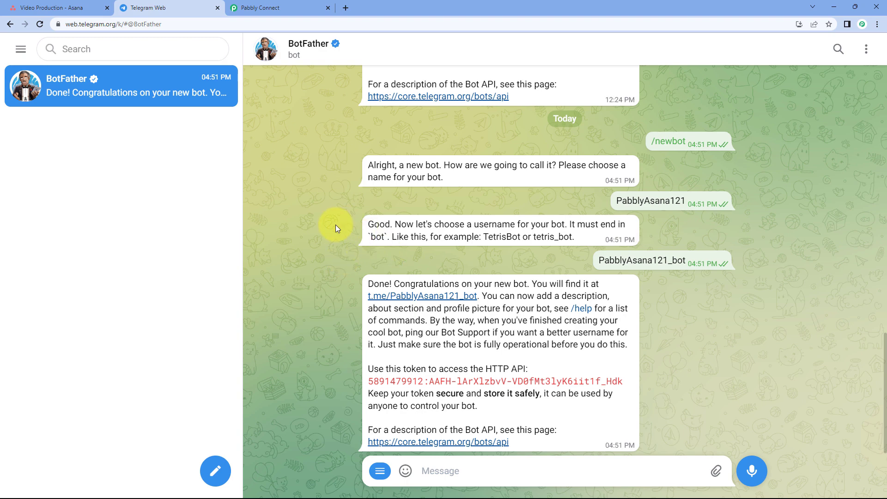
click(214, 470)
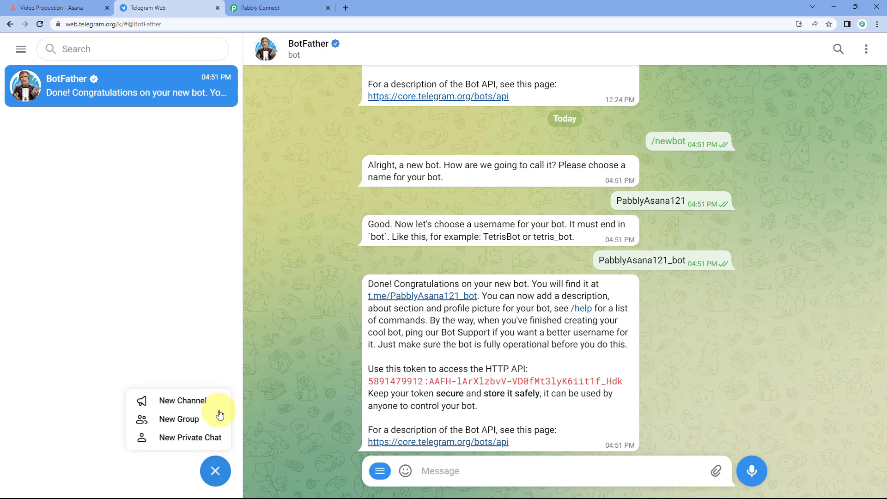
click(202, 420)
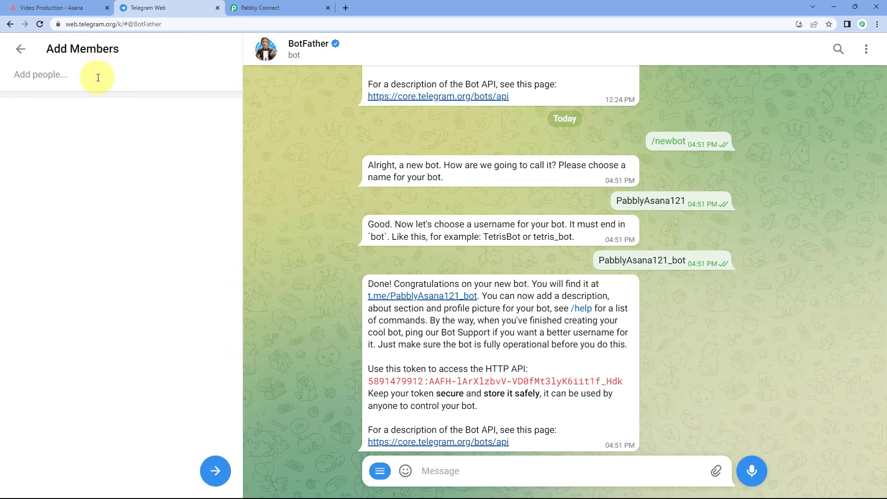
key(ctrl+v)
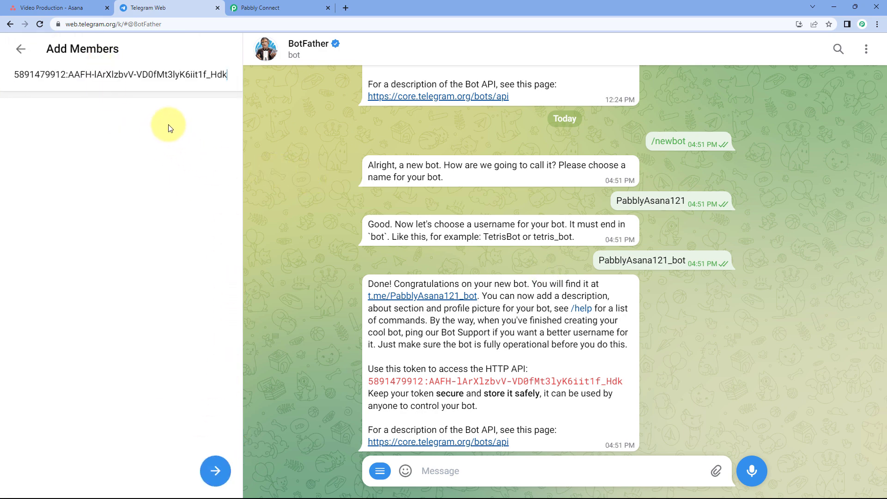
key(ctrl+z)
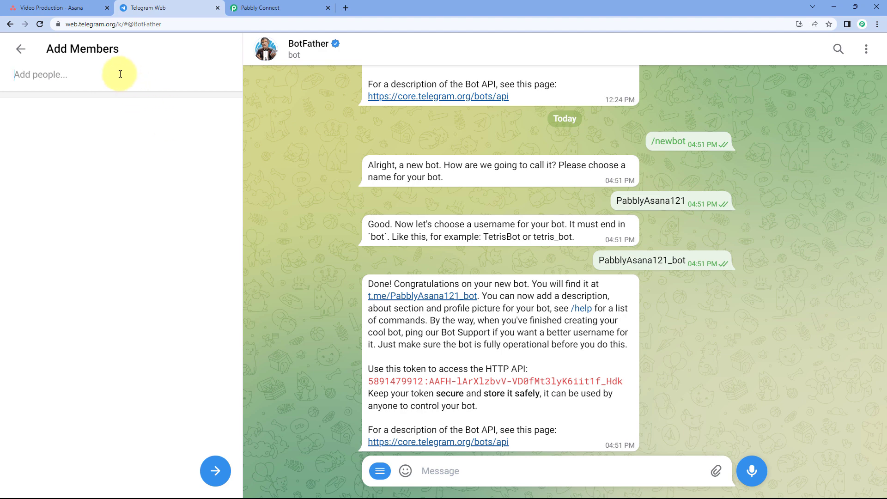
text(Pabbly)
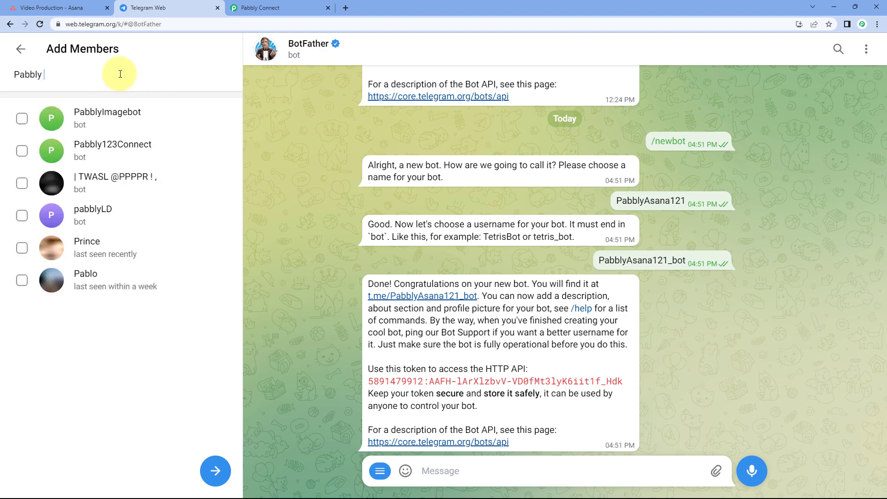
text(Asana)
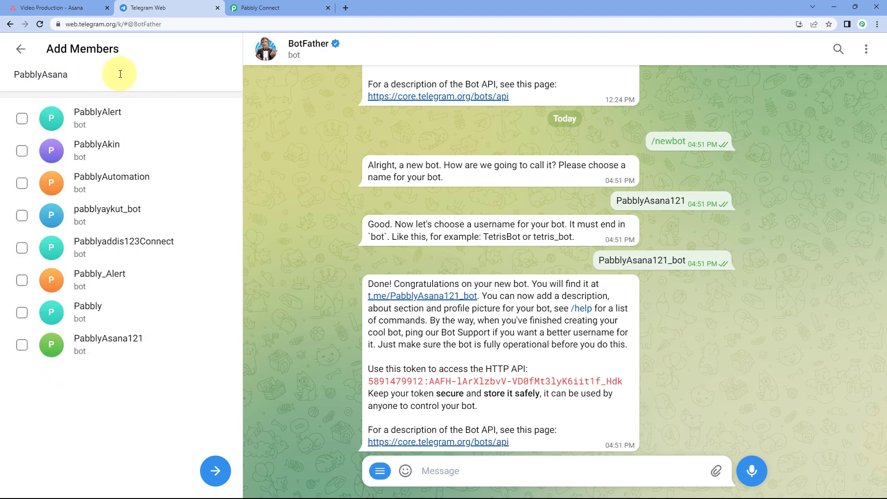
text(121)
click(135, 132)
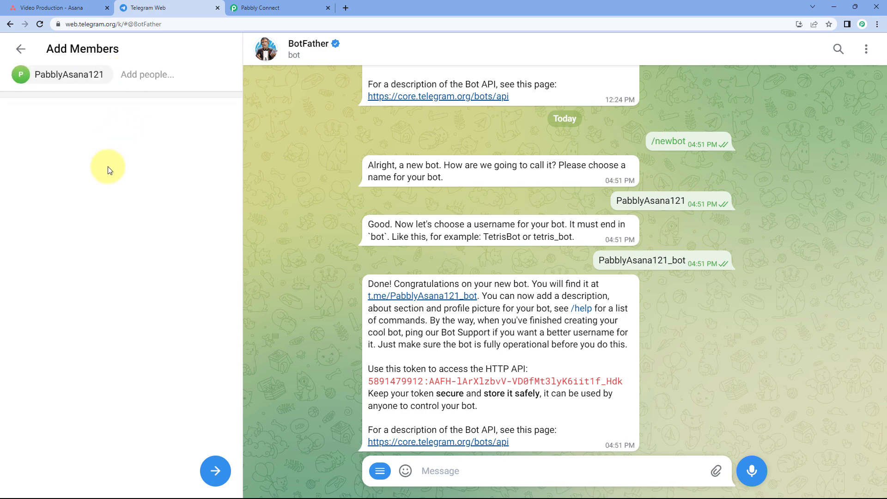
click(217, 461)
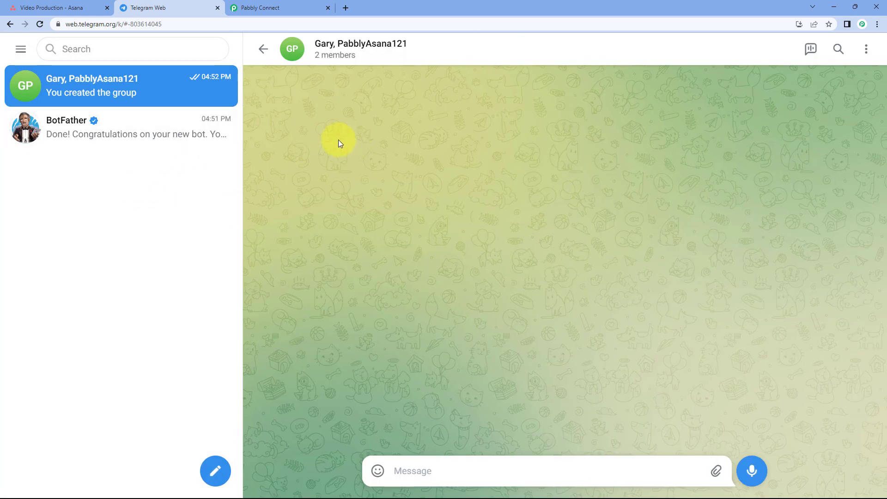
Step: Try to rename the new Telegram group to Pabbly Integration in its profile settings
click(360, 46)
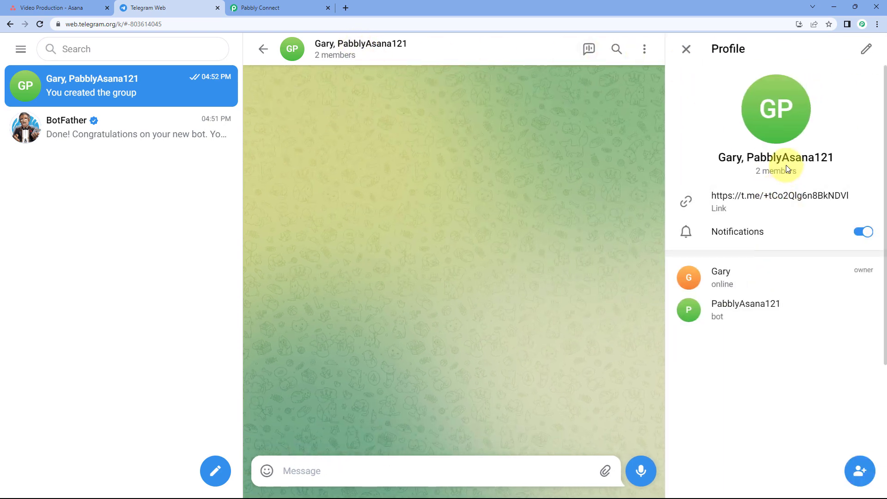
click(866, 48)
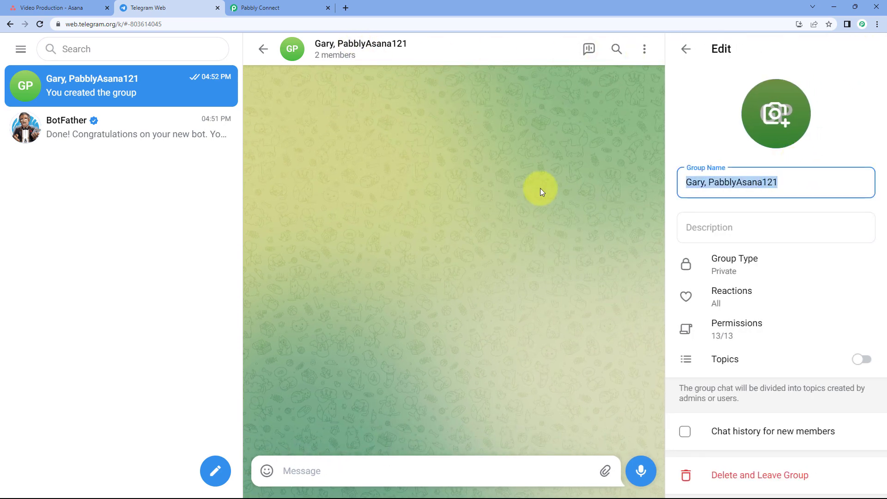
text(Pab)
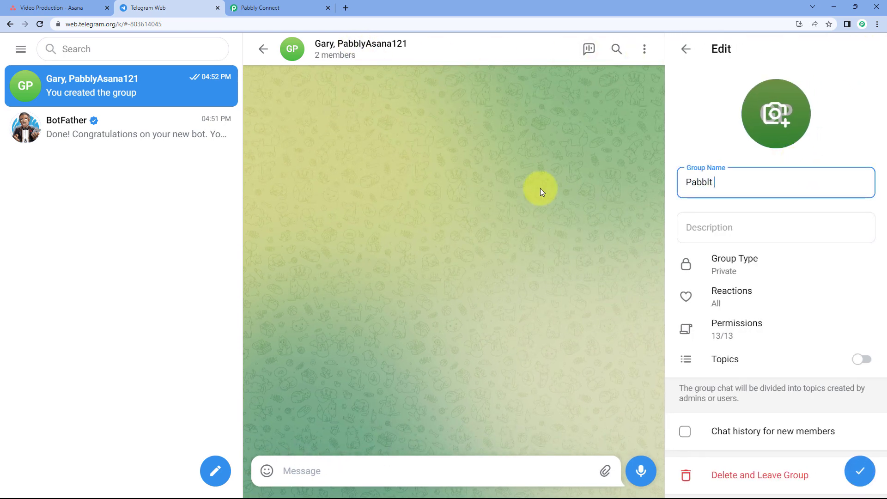
text(blt)
key(BackSpace)
text(y integratin)
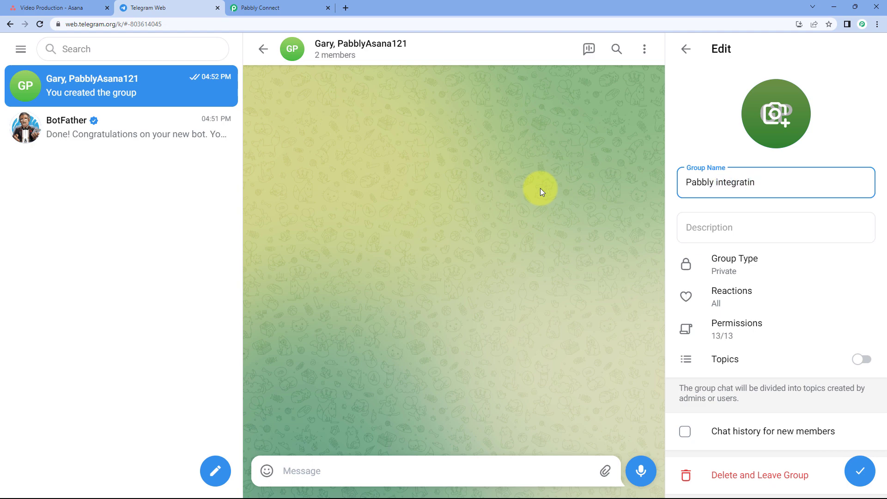
key(BackSpace)
text(I)
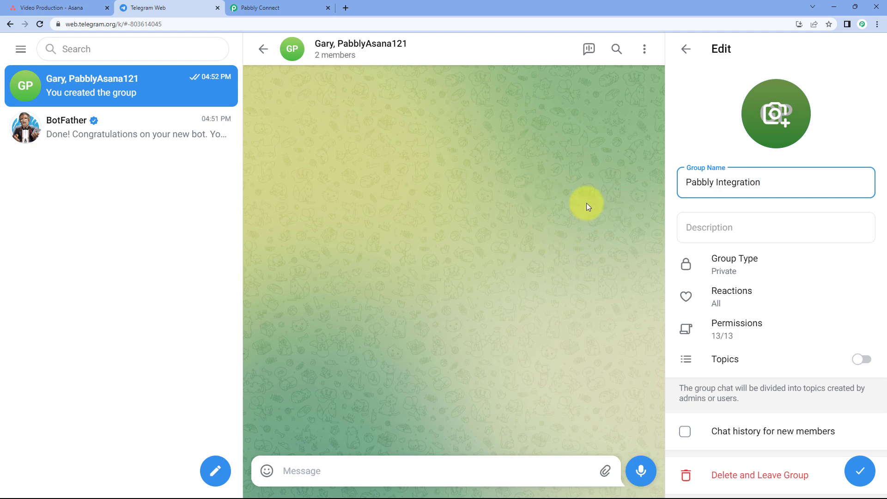
click(578, 218)
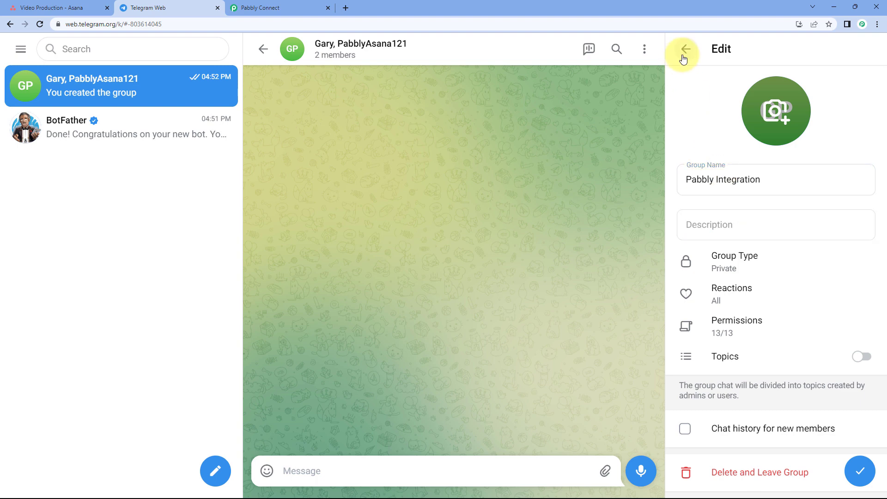
click(685, 51)
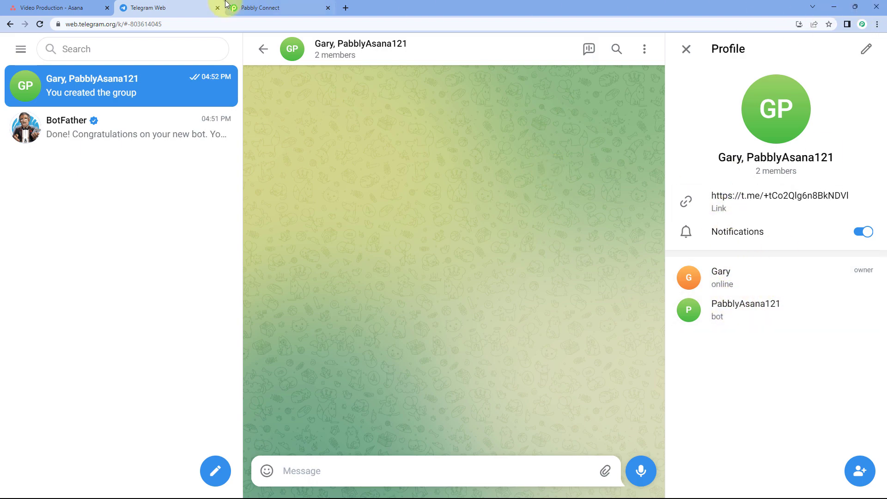
Step: Check the Chat ID field of the Telegram Bot action in Pabbly Connect, then return to the Telegram group and close its profile
click(300, 10)
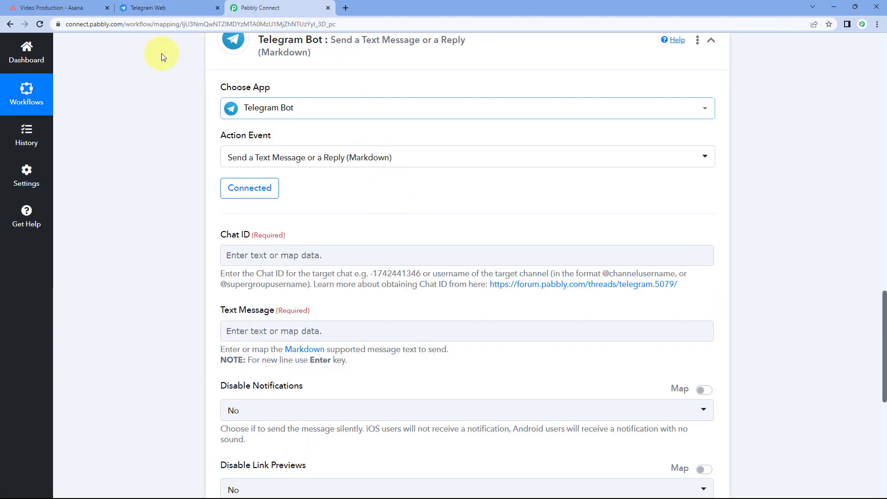
click(139, 7)
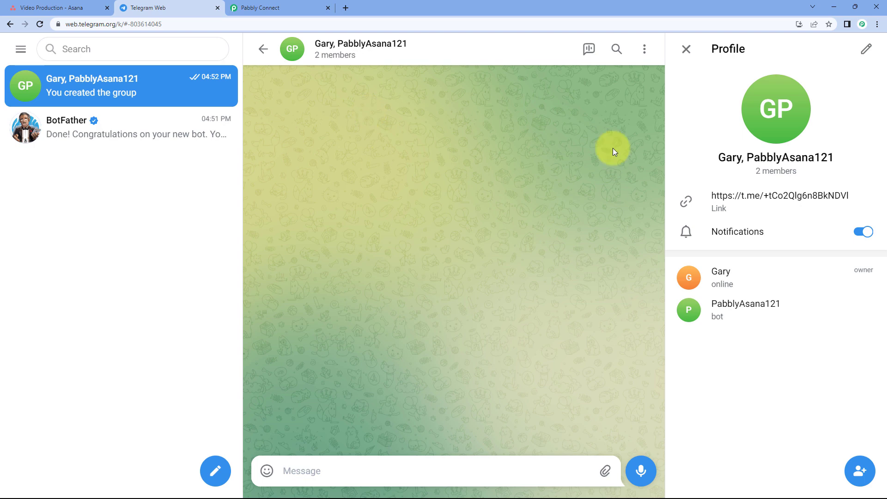
click(684, 51)
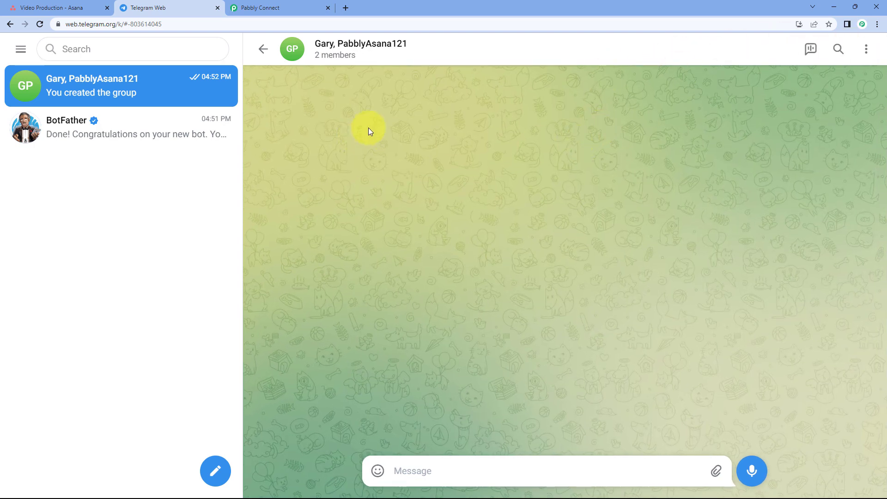
Step: Check the Chat ID field in Pabbly Connect, then switch to Telegram Web and copy the group's chat ID, including its minus sign, from the web address
click(314, 5)
scroll(168, 249, down, 2)
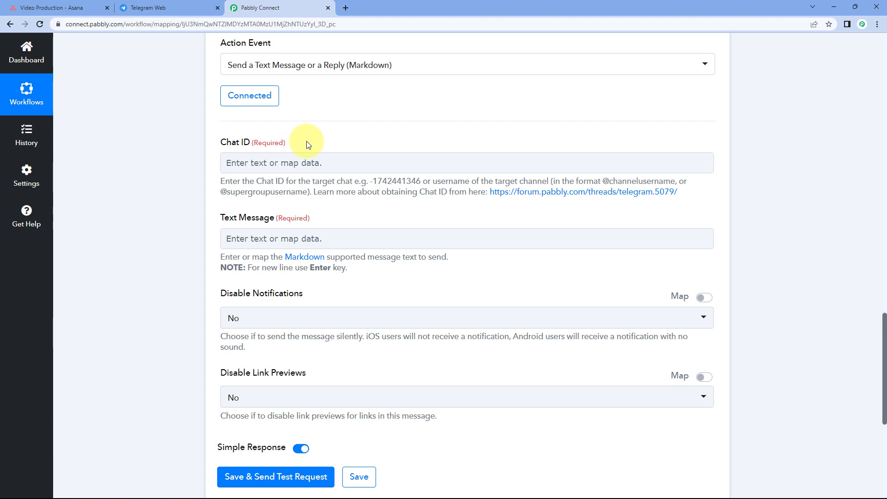
click(171, 8)
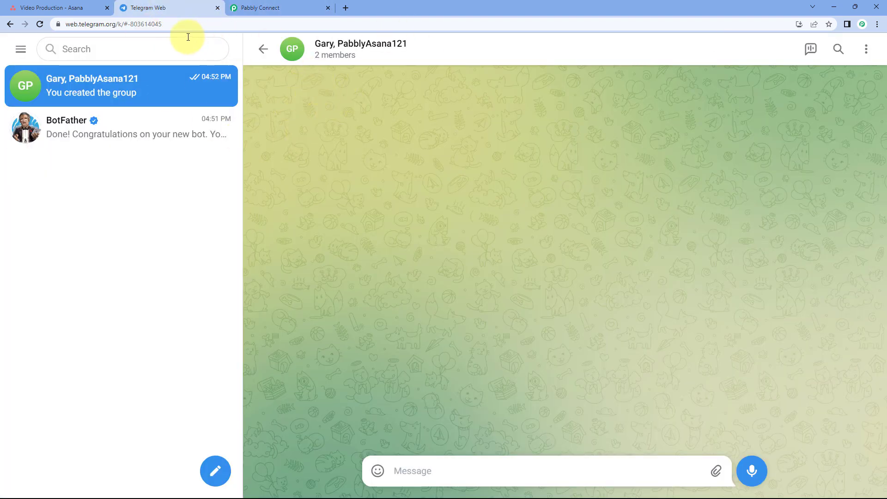
key(ctrl+plus)
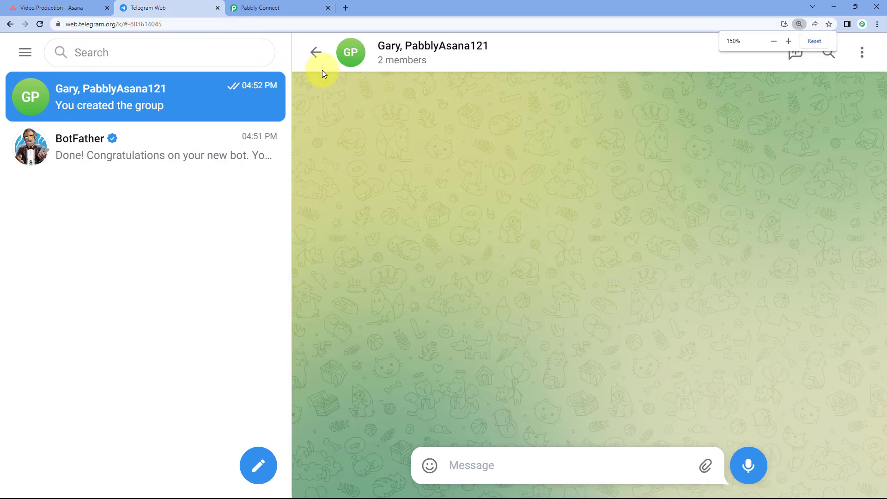
key(ctrl+minus)
click(175, 26)
mouse_move(184, 24)
mouse_down()
mouse_move(149, 24)
mouse_move(188, 25)
mouse_up()
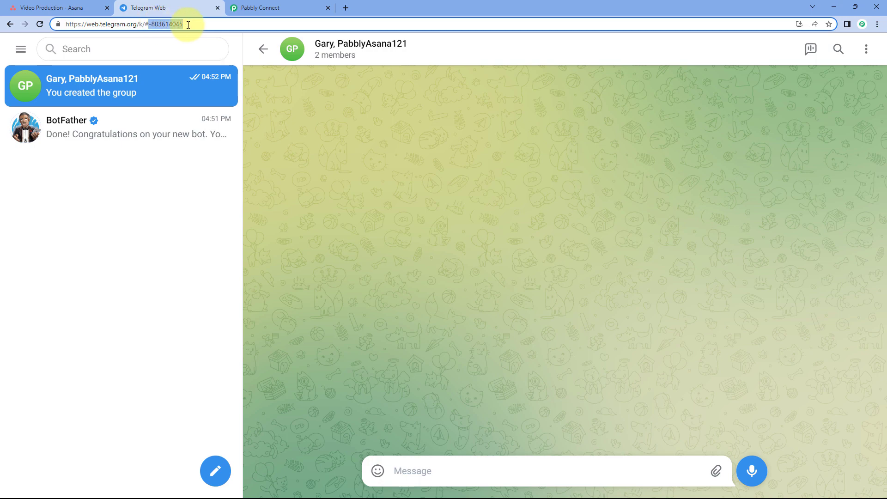
right_click(158, 24)
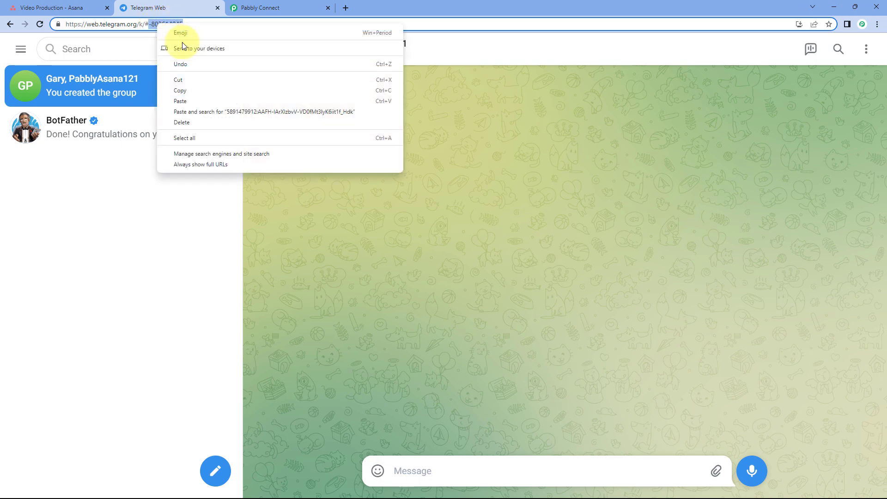
click(190, 88)
Step: Switch to Pabbly Connect and paste the copied group ID into the Chat ID field of the Telegram Bot action
click(294, 7)
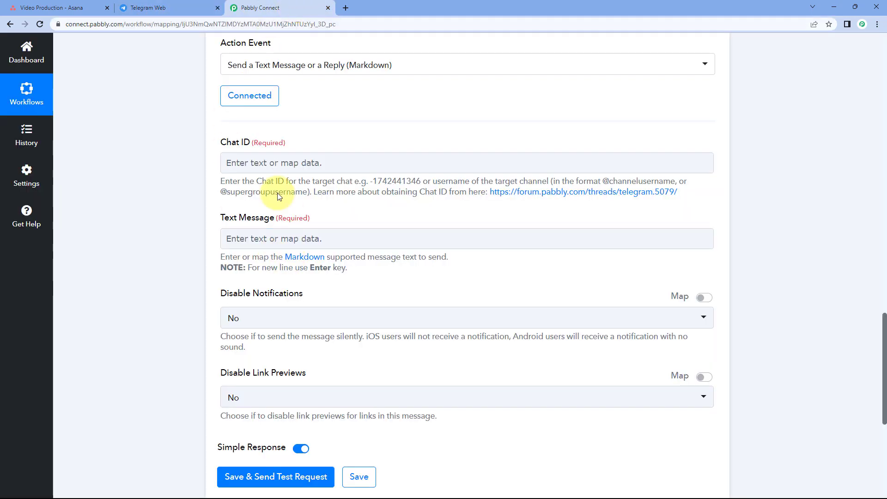
click(257, 165)
right_click(268, 167)
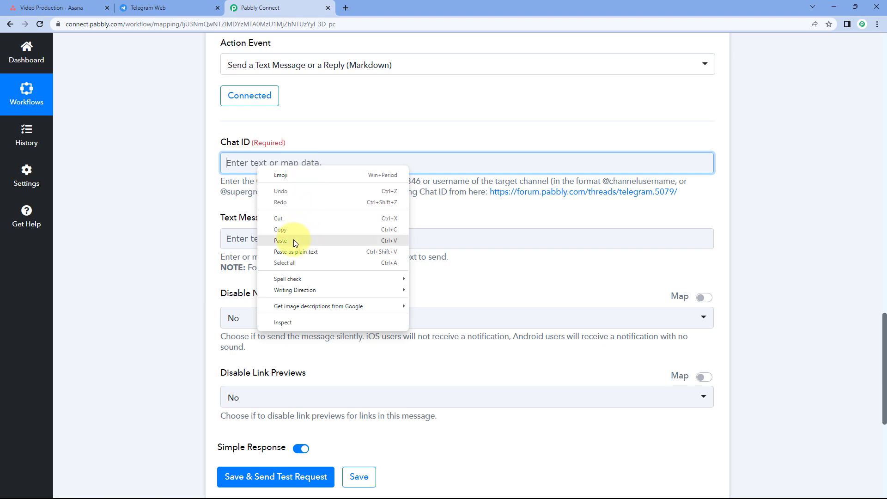
click(293, 240)
click(138, 172)
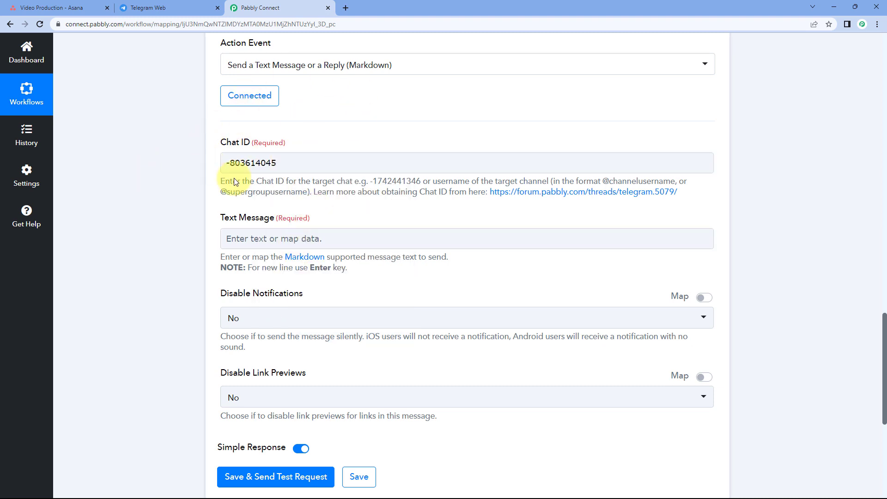
Step: Begin the Text Message with "Hello Team," followed by "A new task is created in Asana:" on the next line
scroll(134, 185, down, 2)
click(266, 148)
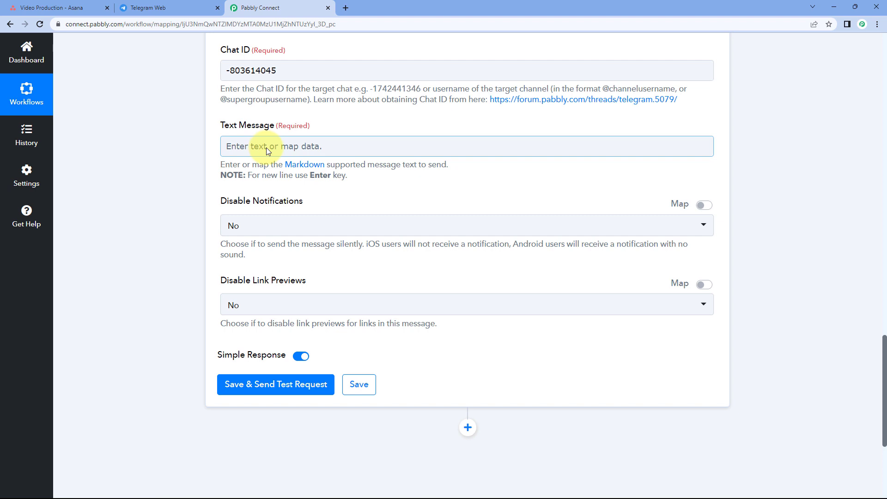
text(hell)
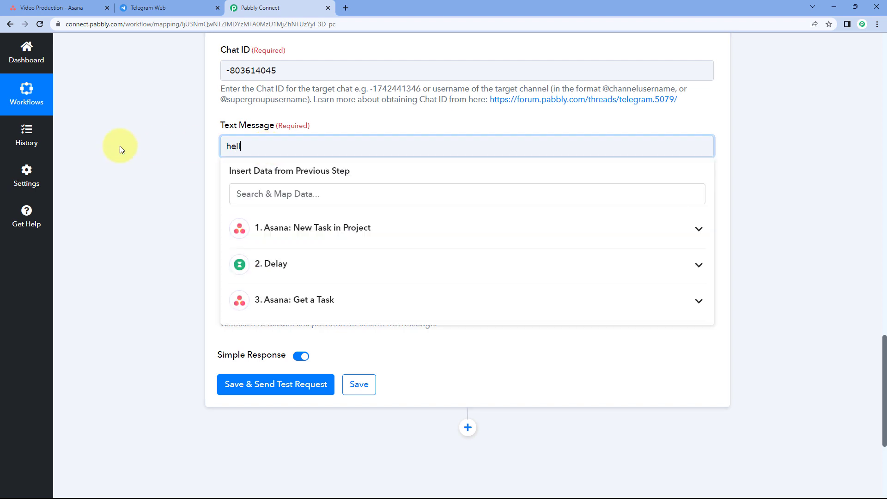
text(o)
key(ctrl+a)
text(Hello Team,)
key(Return)
text(A new task is creat)
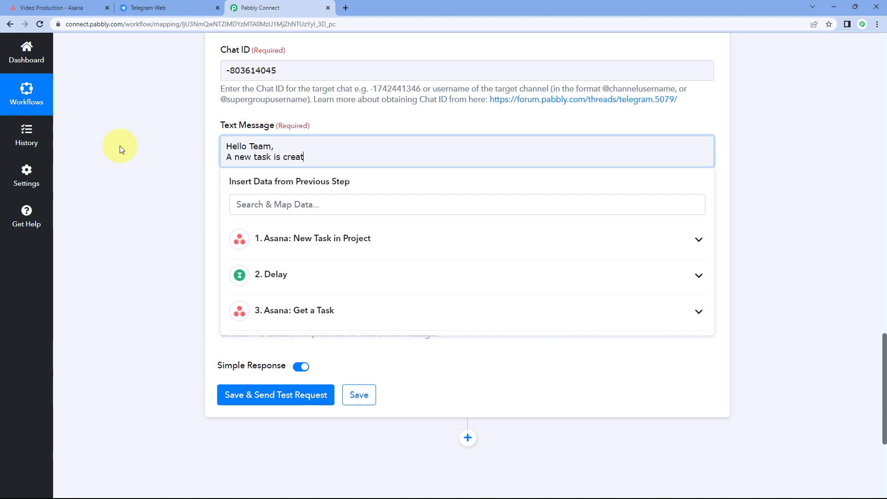
text(ed in Asana:)
Step: After a blank line, add the message labels "Task Name:", "Due Date:" and "Description:" on separate lines
key(Return)
key(Return)
text(Task Name:)
key(Return)
text(Due Date:)
key(Return)
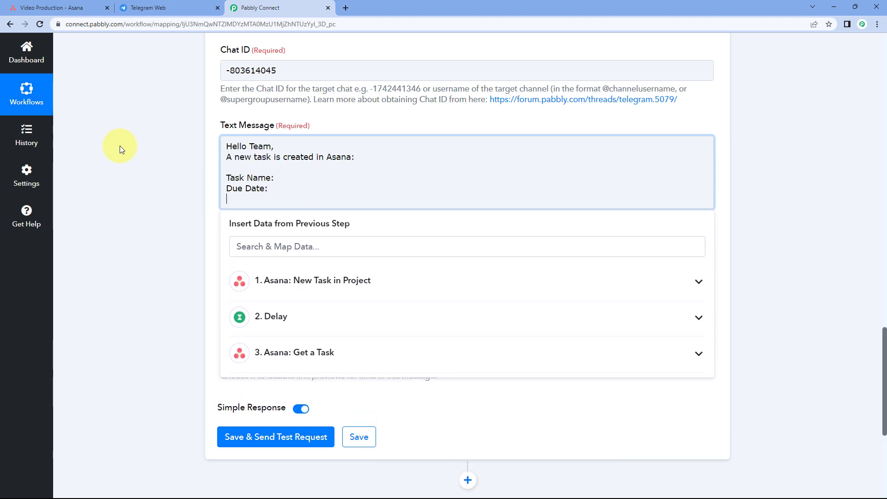
text(Description:)
click(119, 147)
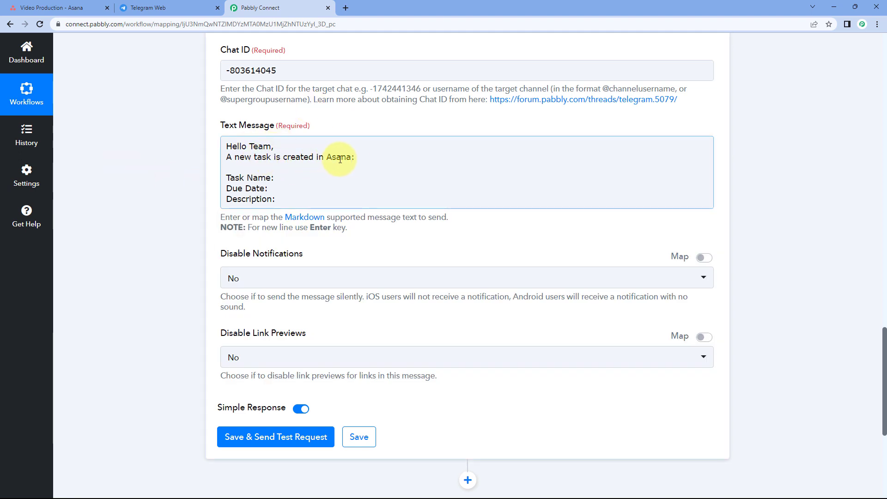
Step: Examine the task name and notes in the response received by the Asana Get a Task step
click(280, 198)
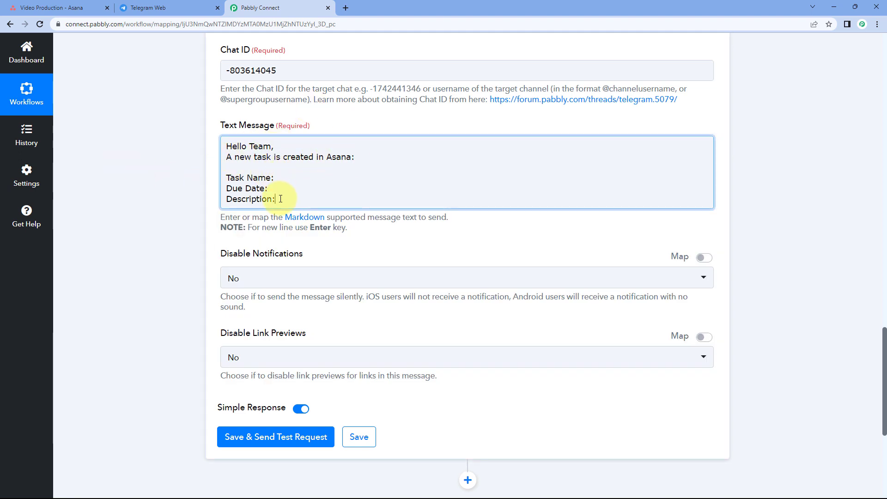
click(290, 179)
scroll(176, 137, up, 3)
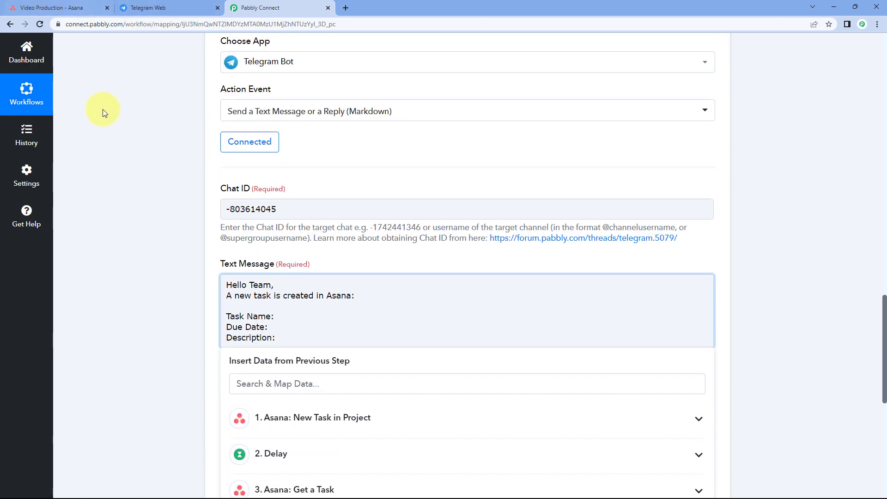
scroll(142, 134, up, 6)
click(233, 216)
scroll(178, 203, down, 6)
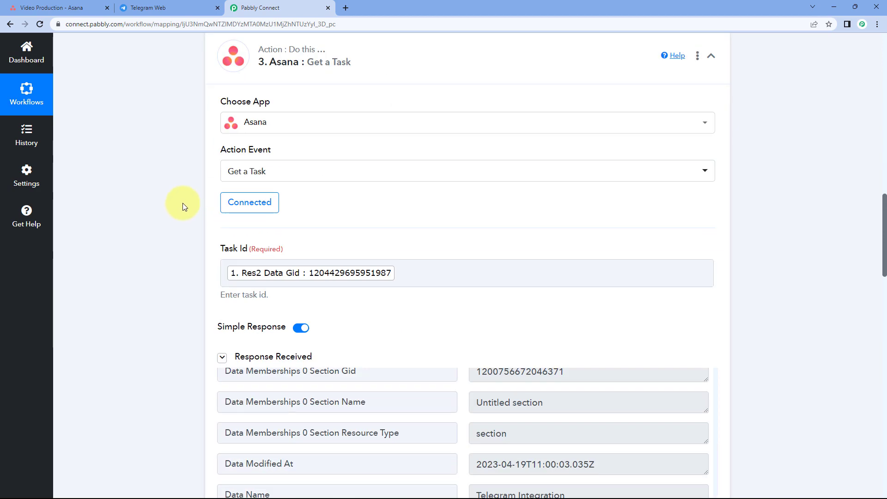
scroll(420, 218, up, 2)
scroll(462, 162, down, 1)
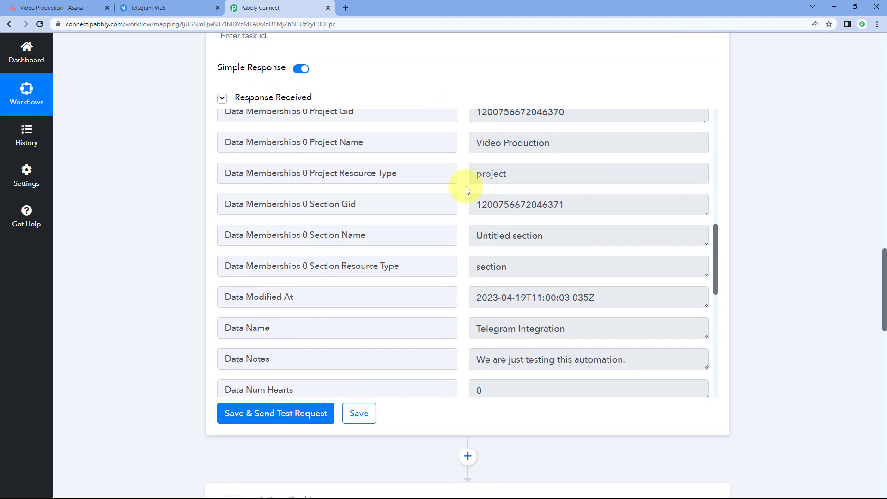
scroll(465, 190, down, 1)
click(593, 290)
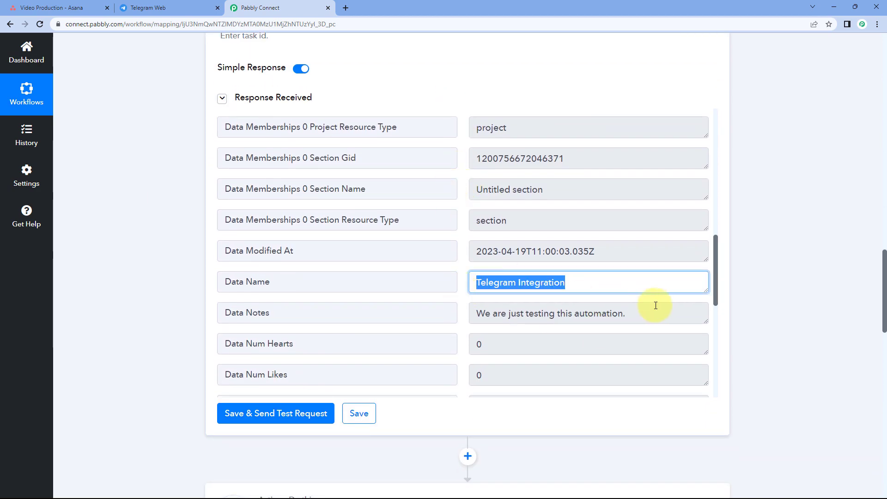
drag(656, 317, 464, 296)
Step: Check the due date in the Get a Task response against the Asana Video Production list, then return to the Telegram message in Pabbly Connect
scroll(466, 294, up, 5)
scroll(464, 294, up, 5)
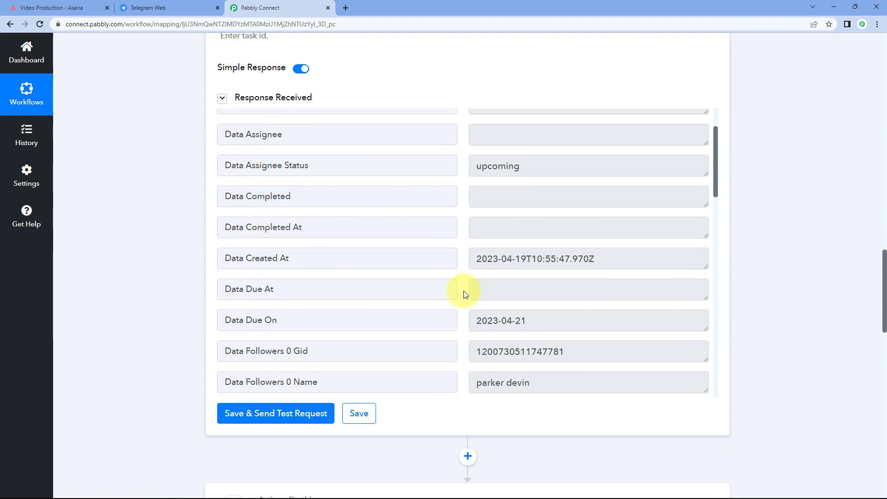
scroll(553, 276, down, 3)
click(199, 237)
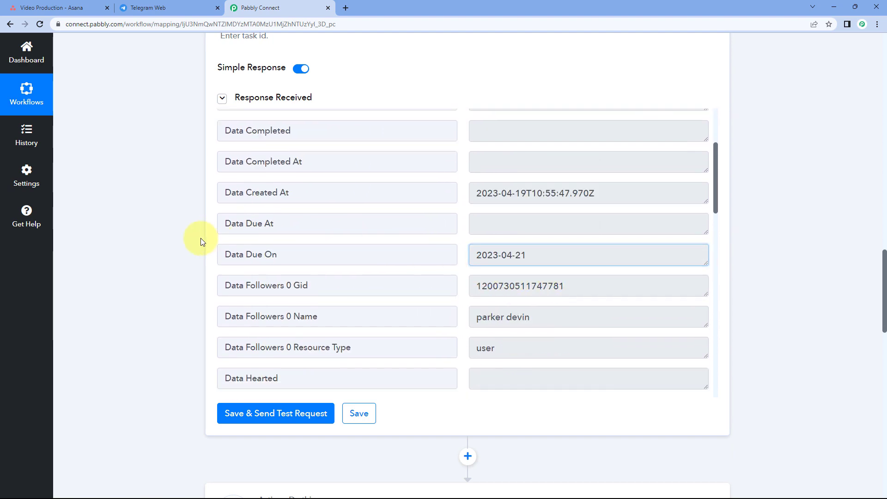
click(51, 8)
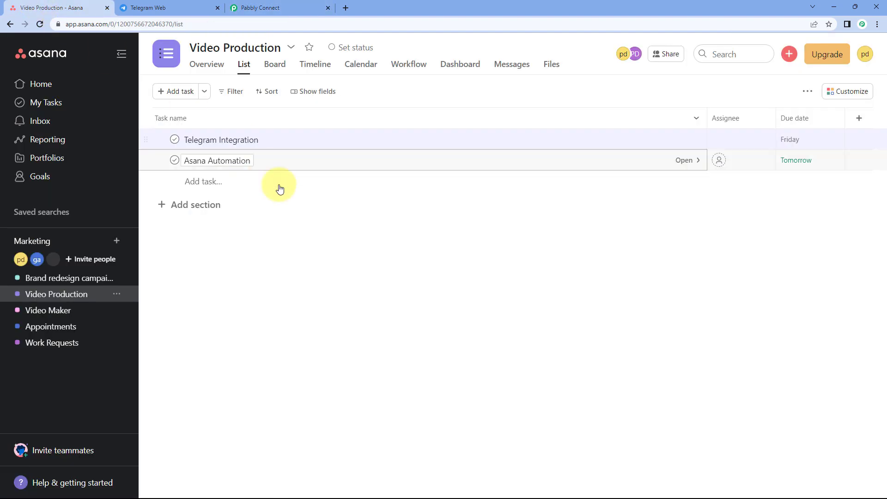
click(266, 5)
scroll(534, 139, down, 1)
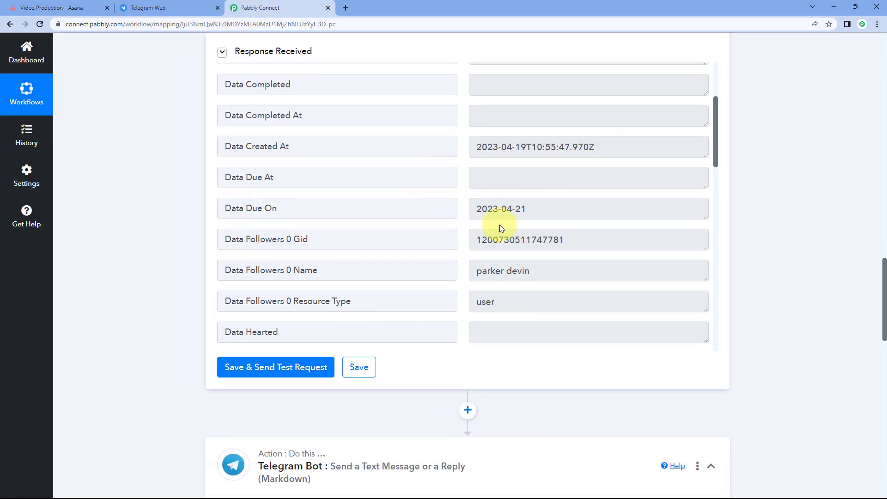
scroll(462, 222, down, 9)
scroll(105, 246, down, 10)
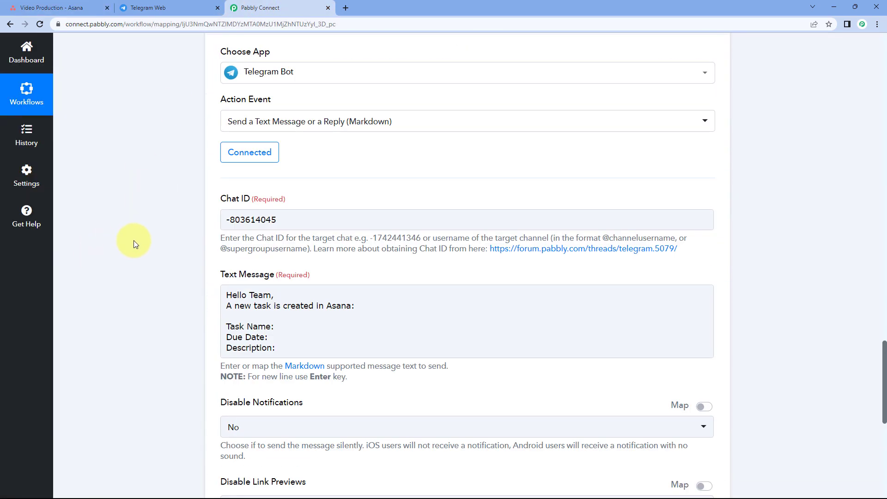
Step: Map Data Name from the Asana Get a Task step after "Task Name:" and place the cursor after "Due Date:"
click(287, 281)
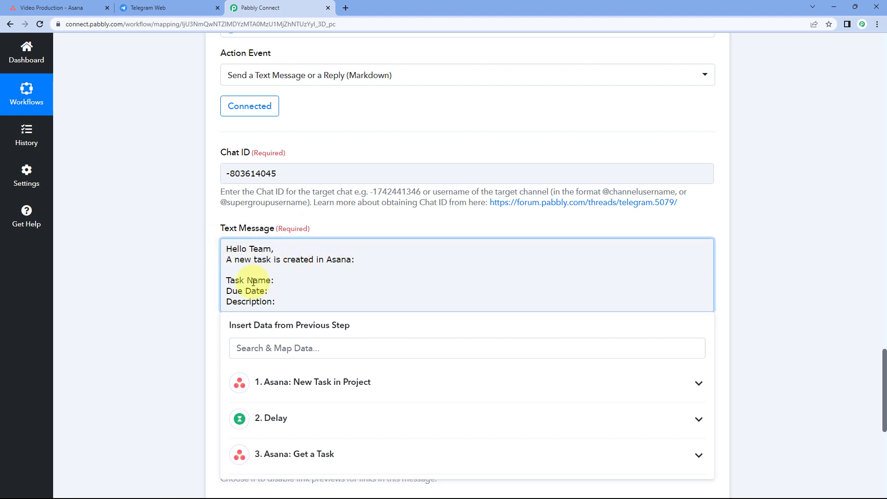
scroll(193, 258, down, 3)
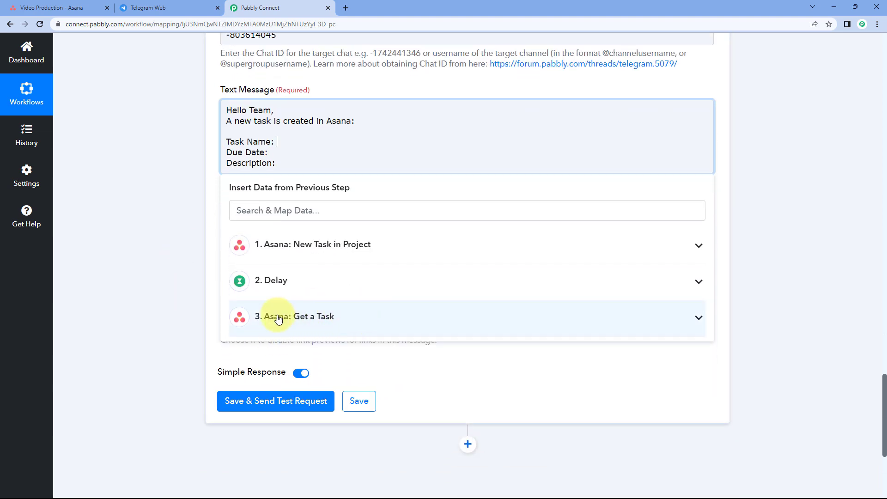
click(346, 317)
scroll(355, 312, down, 5)
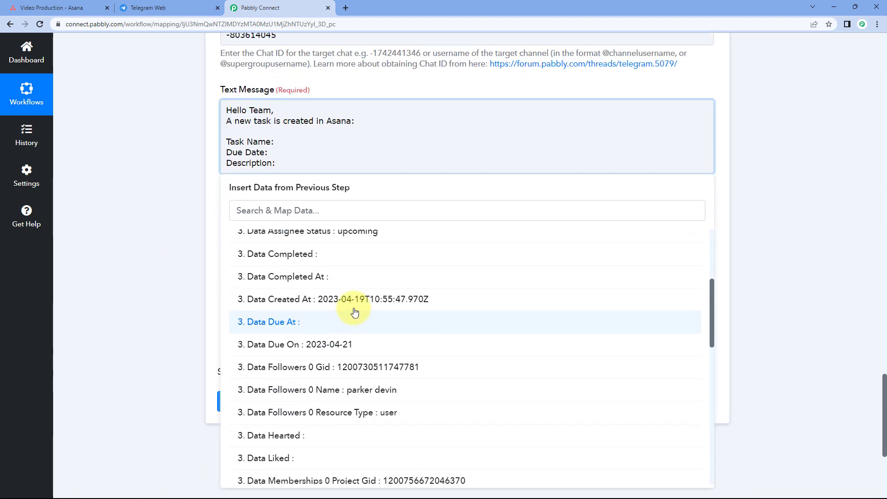
scroll(355, 312, down, 7)
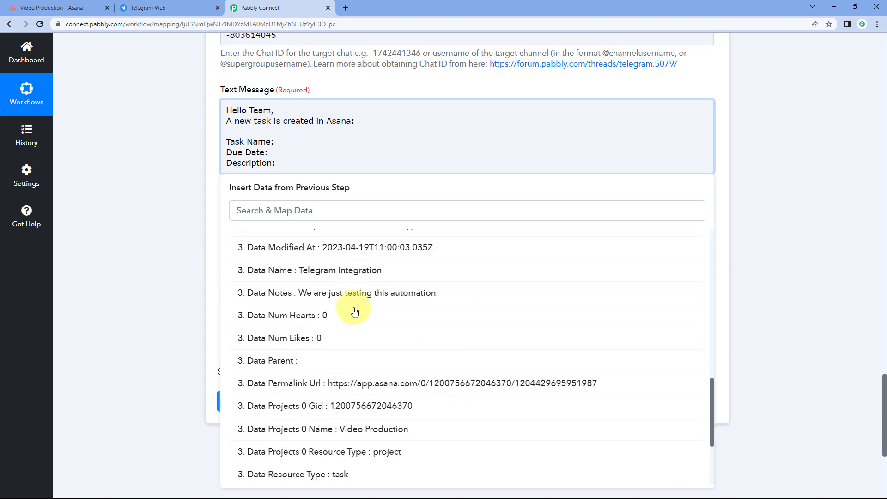
scroll(294, 281, up, 1)
click(335, 270)
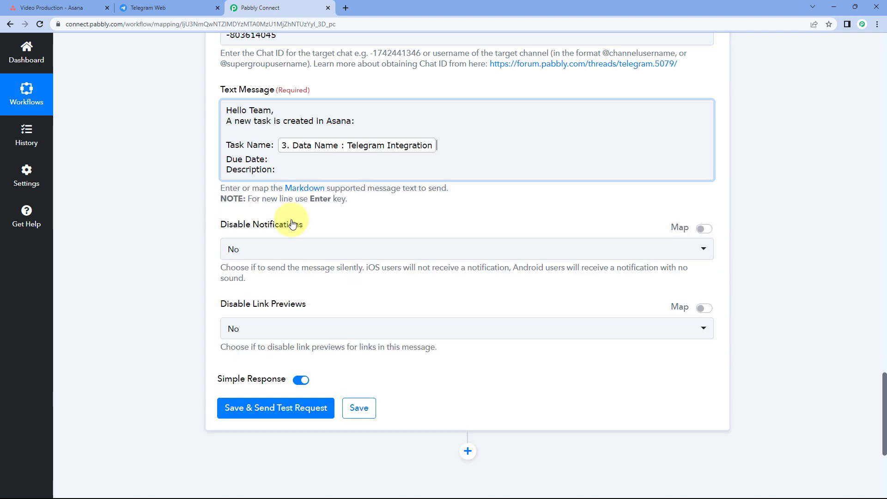
click(281, 160)
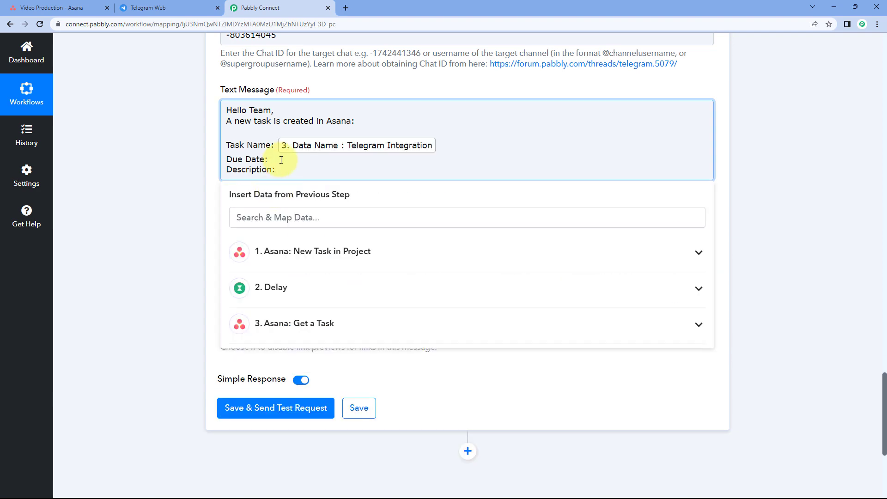
click(291, 252)
scroll(295, 323, down, 2)
scroll(333, 381, down, 3)
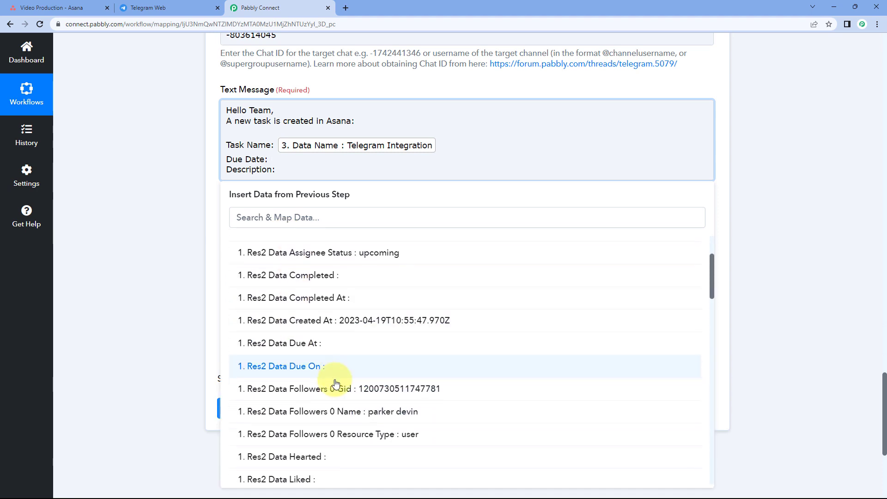
scroll(336, 353, down, 3)
scroll(336, 352, up, 7)
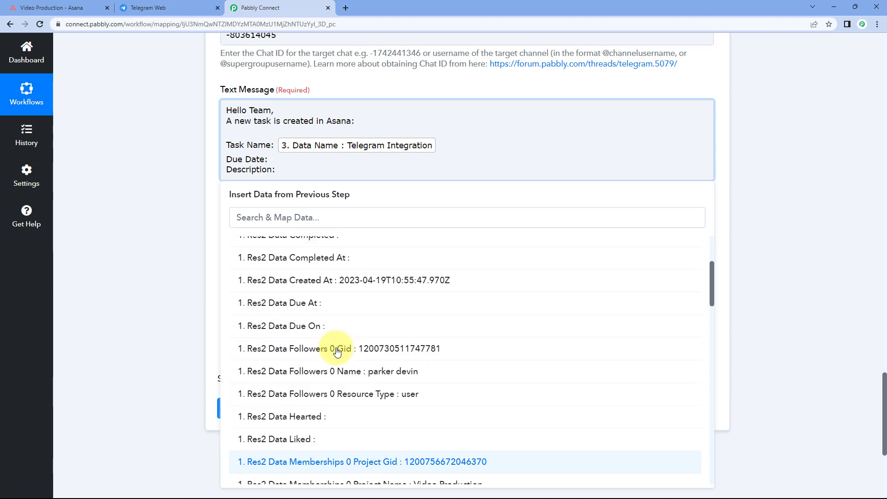
scroll(323, 331, down, 2)
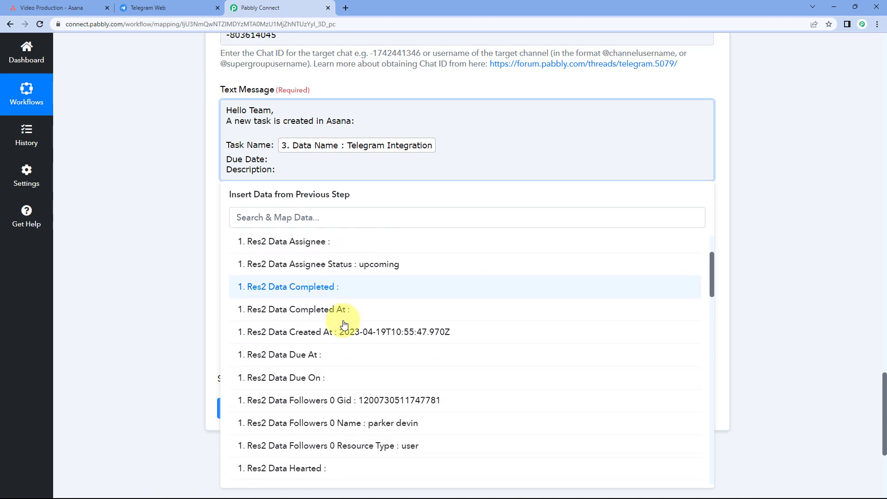
scroll(347, 321, up, 3)
click(338, 252)
Step: Map Data Due On from the Asana Get a Task step after "Due Date:" in the message
click(316, 322)
scroll(327, 373, down, 5)
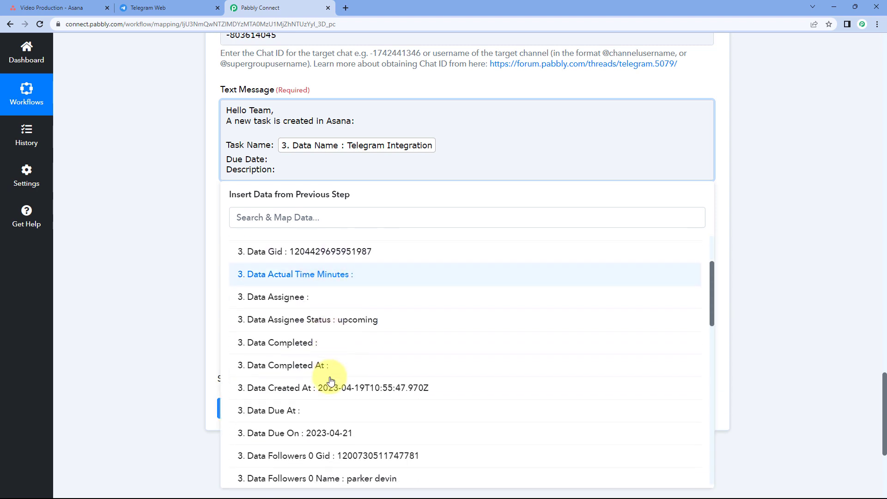
click(338, 311)
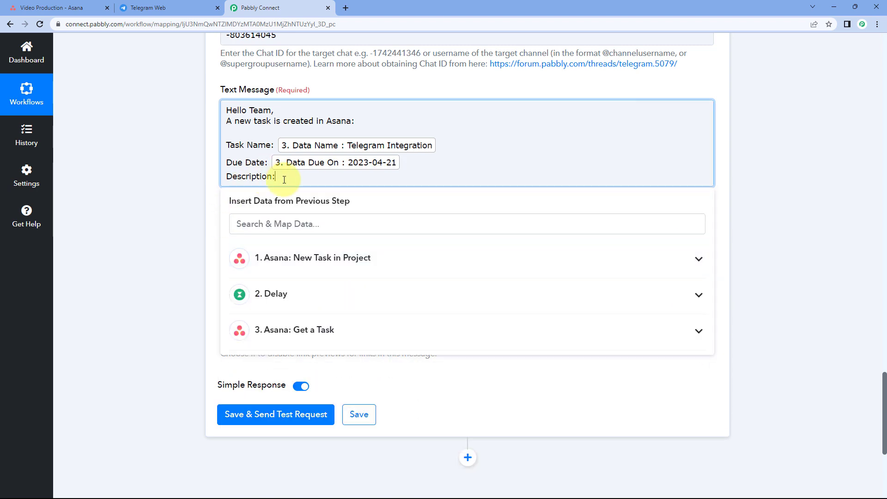
Step: Map Data Notes from the Asana Get a Task step after "Description:" in the Telegram message
click(296, 258)
click(298, 259)
click(319, 330)
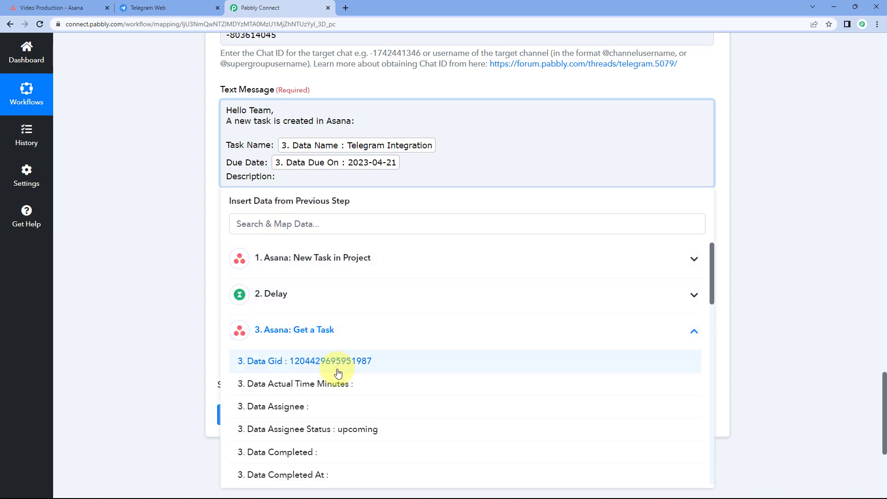
scroll(338, 372, down, 15)
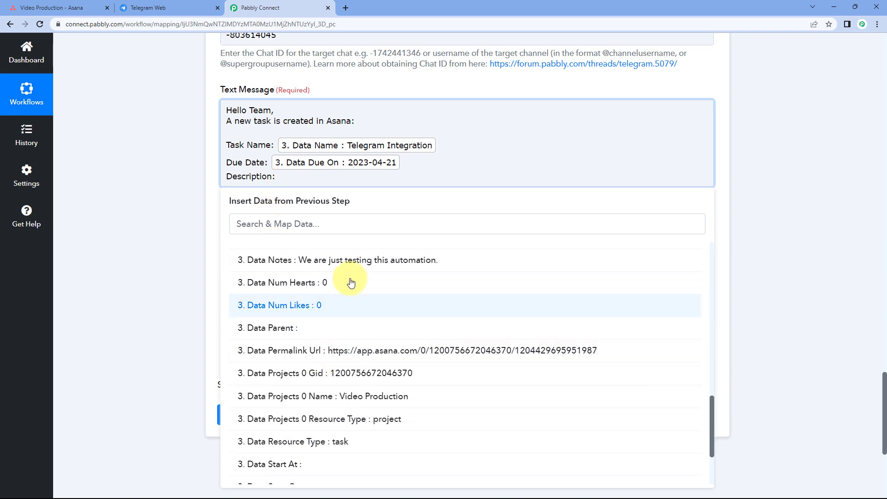
click(352, 261)
click(209, 147)
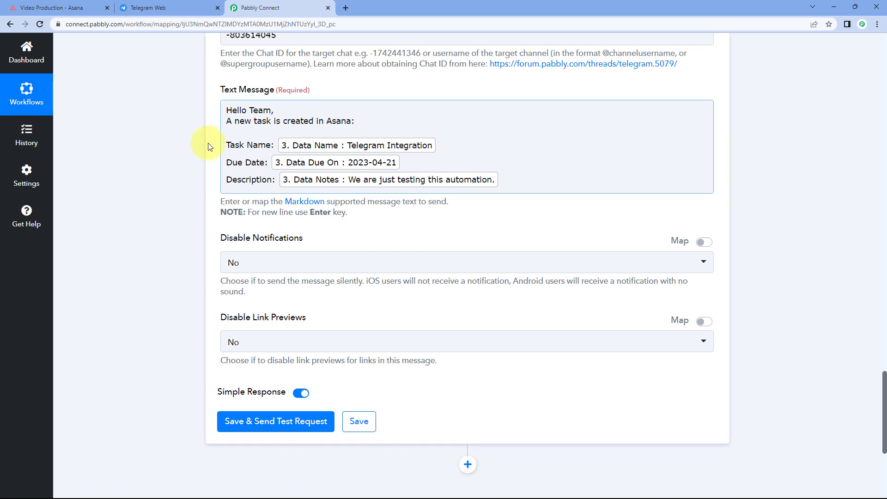
click(189, 175)
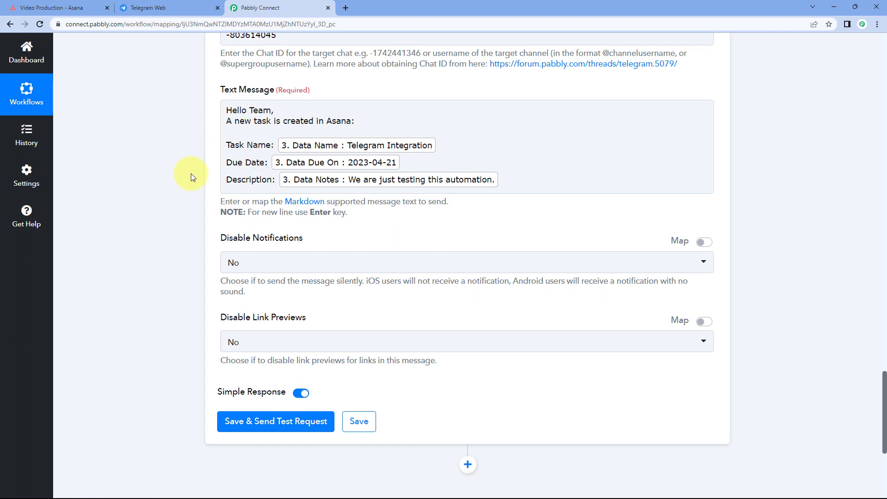
click(236, 162)
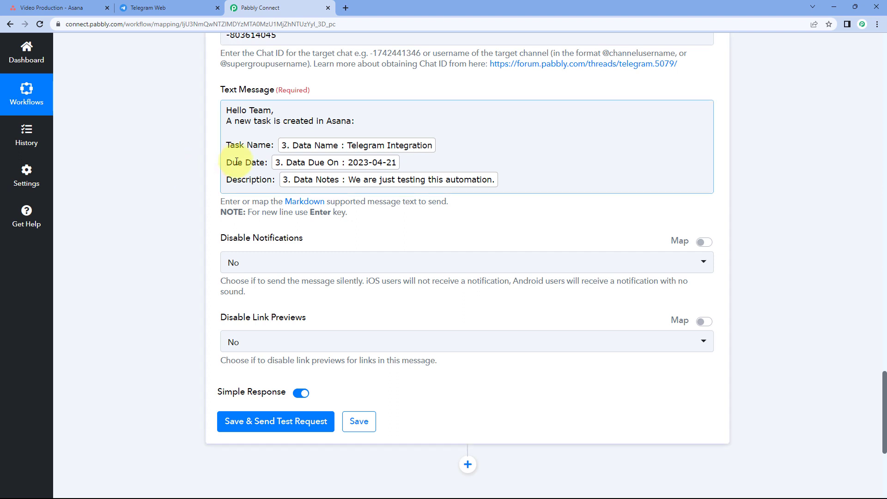
click(215, 179)
Step: Keep Disable Notifications and Disable Link Previews at No, then save the Telegram step and send a test request
scroll(215, 179, down, 1)
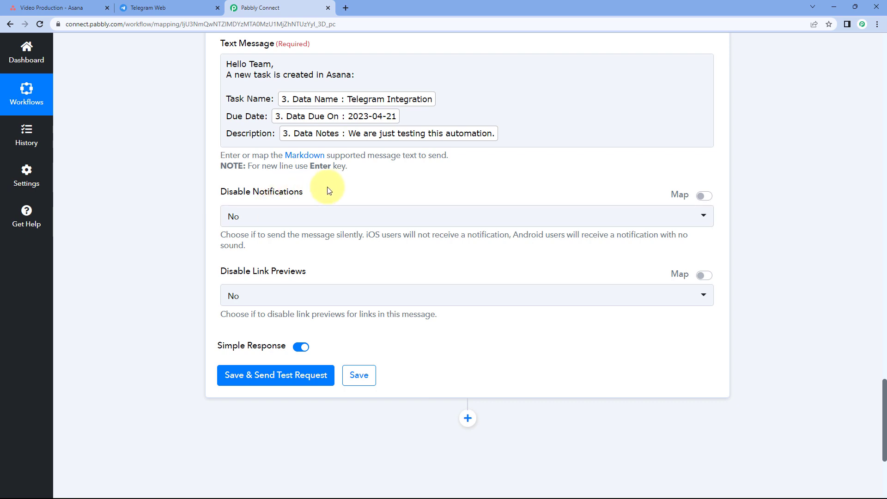
click(329, 218)
click(314, 264)
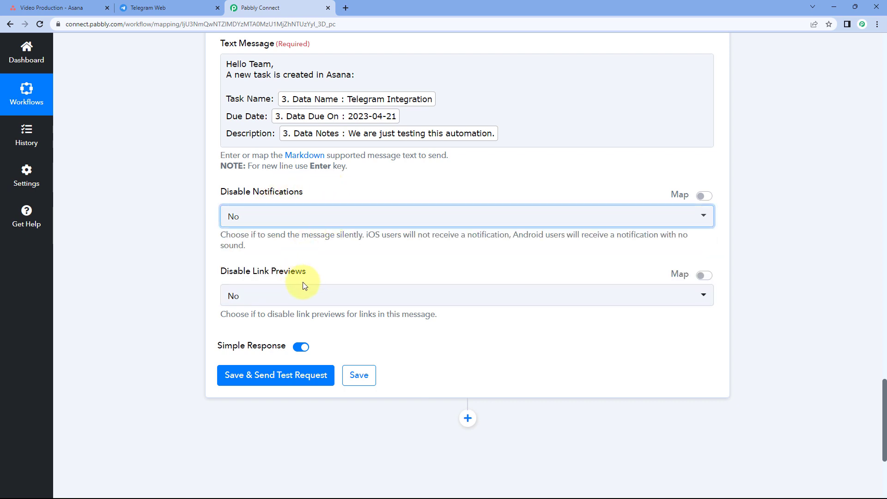
click(343, 271)
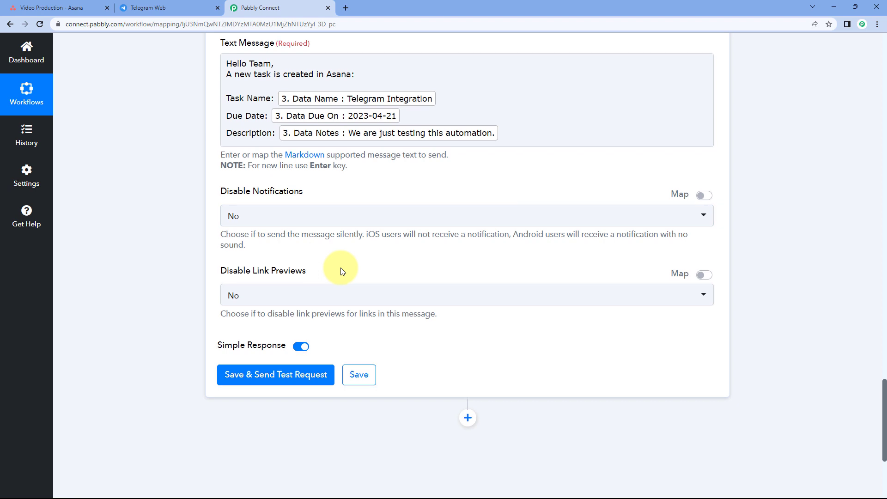
scroll(343, 271, down, 3)
click(278, 239)
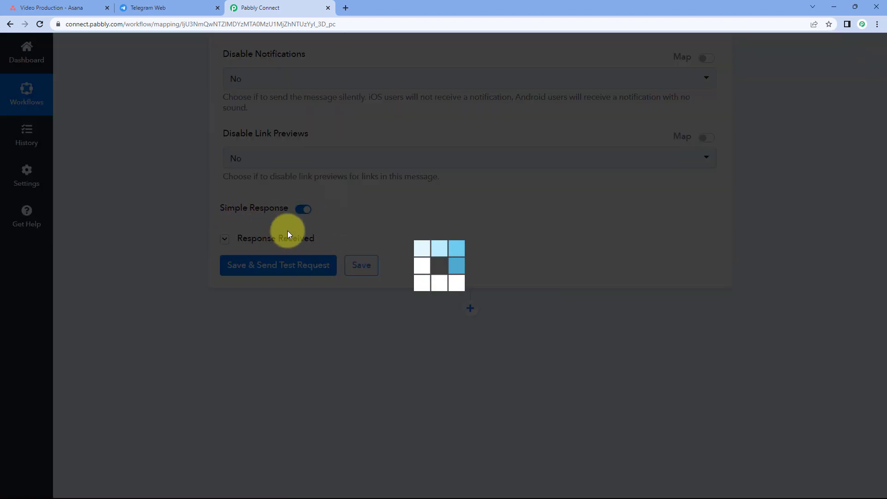
Step: Examine the response received by the Telegram step along with its Chat ID and mapped text message
scroll(340, 230, down, 1)
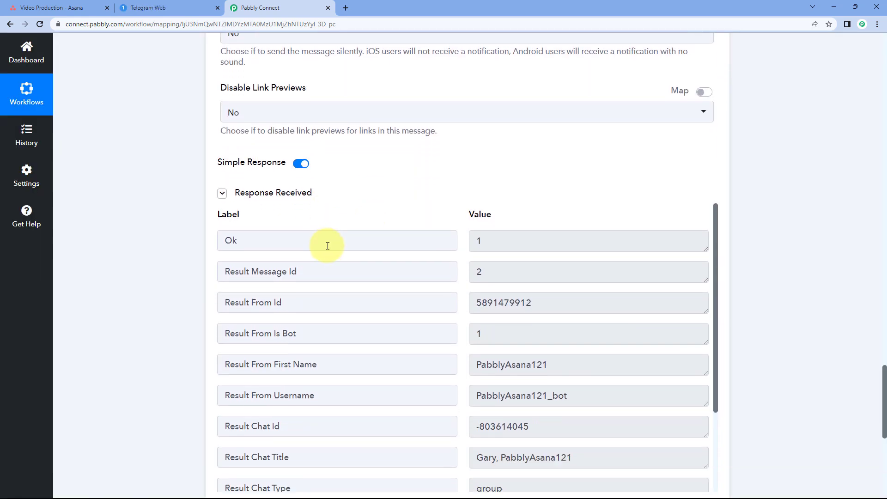
scroll(428, 263, down, 3)
scroll(449, 259, down, 1)
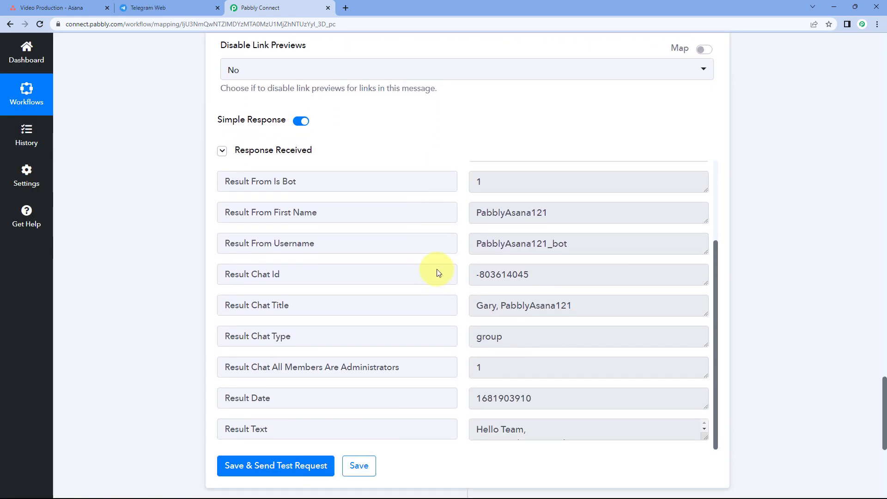
scroll(439, 268, up, 3)
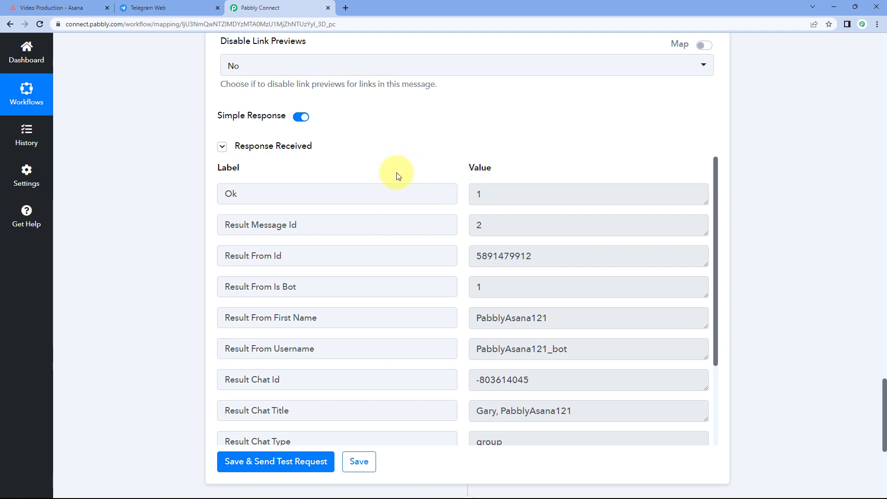
scroll(416, 167, up, 6)
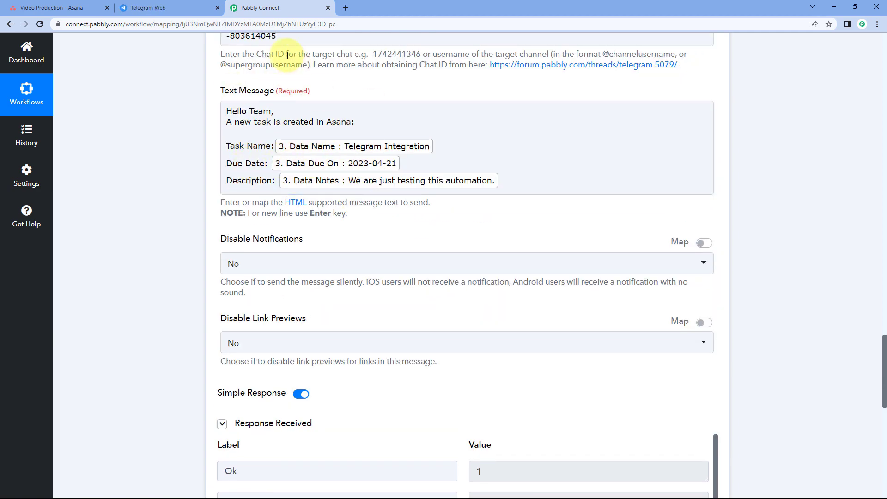
click(227, 37)
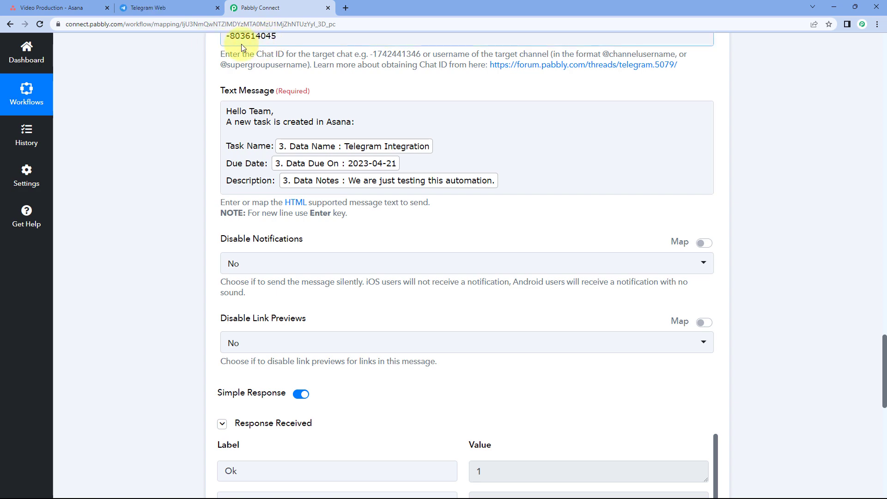
scroll(241, 48, up, 1)
click(163, 97)
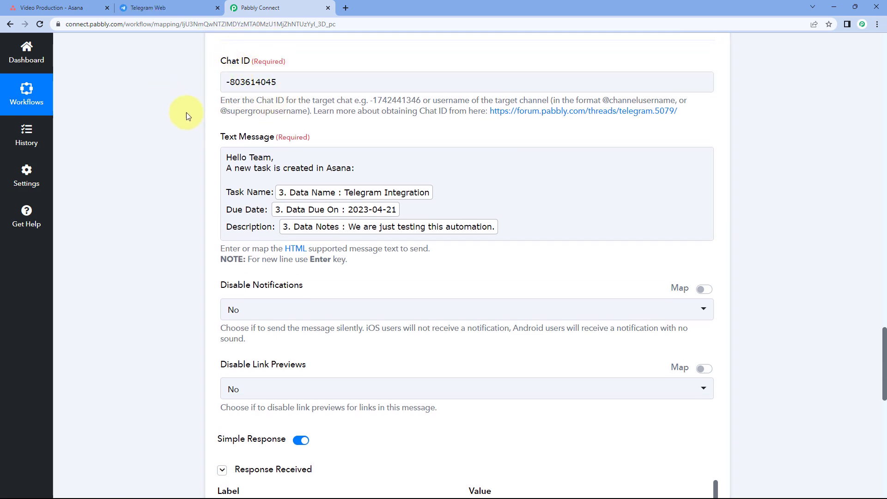
Step: Switch to Telegram Web and check the bot's message in the group against the task in Asana's Video Production list
click(175, 11)
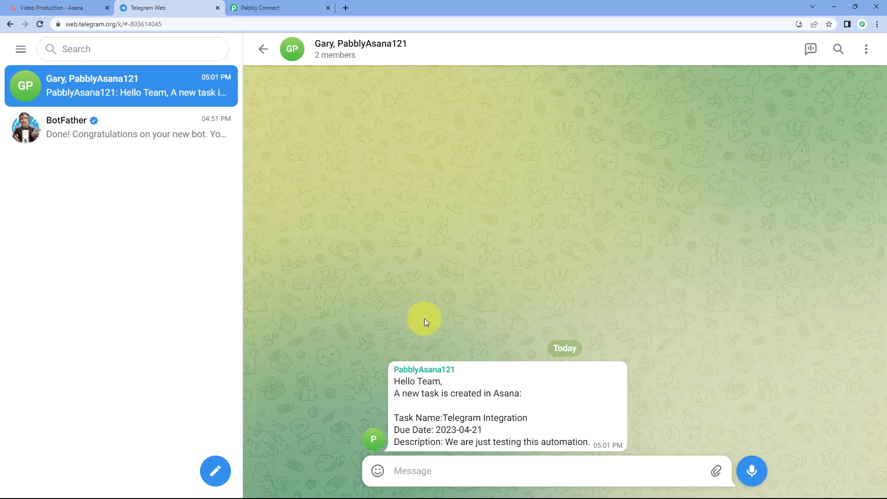
double_click(416, 398)
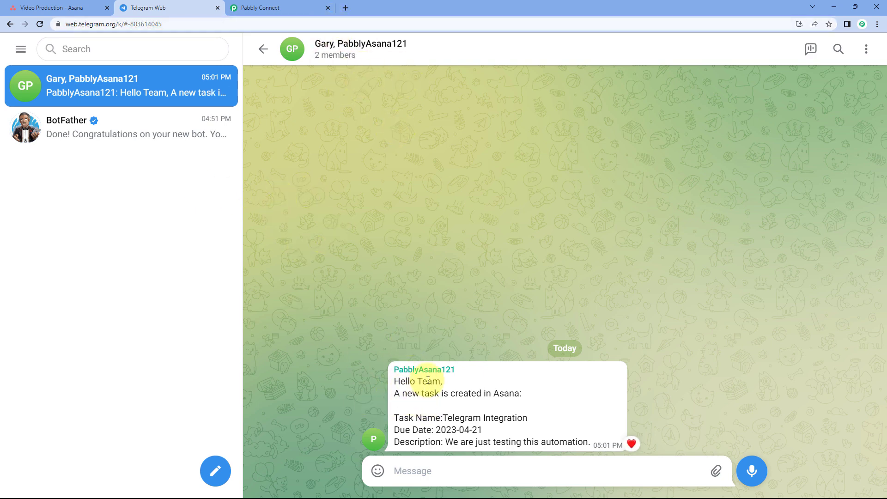
double_click(398, 368)
double_click(445, 386)
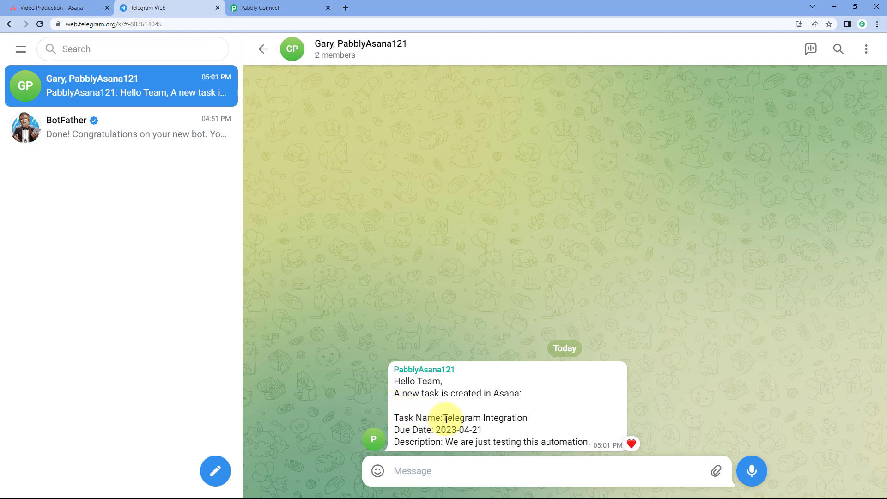
drag(446, 419, 586, 436)
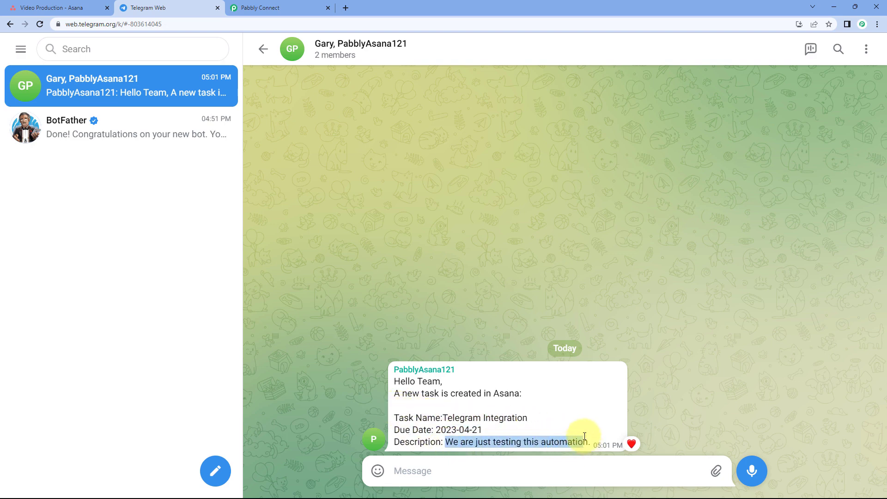
click(352, 264)
click(72, 5)
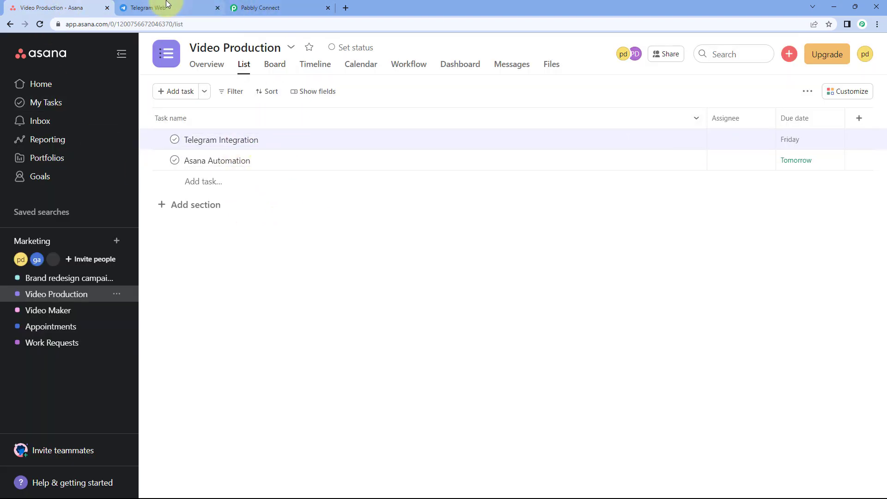
click(152, 8)
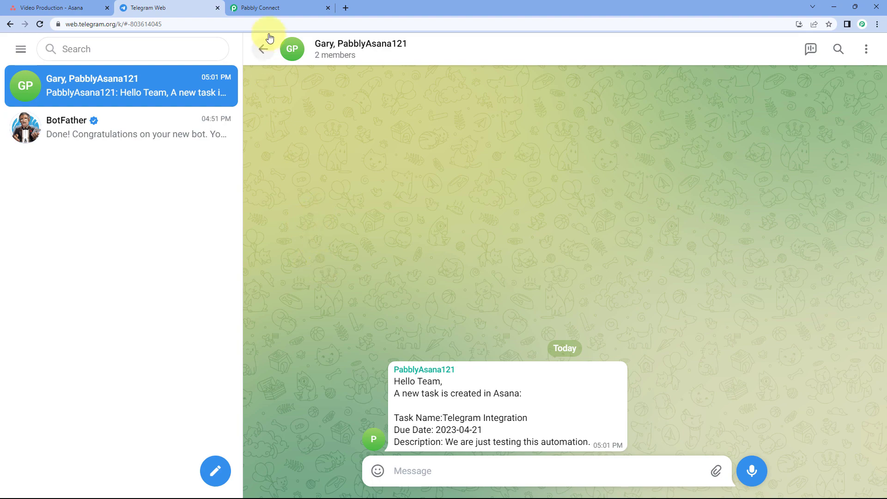
Step: Return to Pabbly Connect and review the steps of the Asana to Telegram workflow from trigger to Telegram Bot action
click(279, 10)
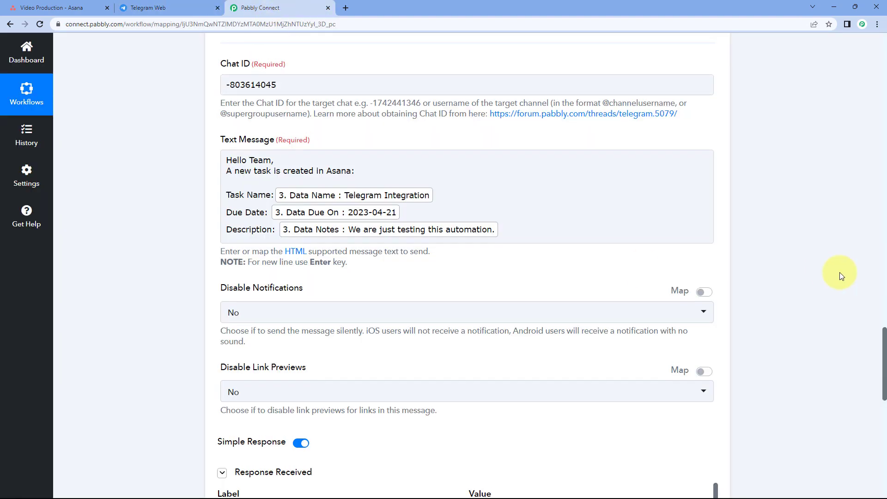
scroll(813, 272, up, 9)
scroll(813, 272, up, 5)
scroll(721, 462, down, 2)
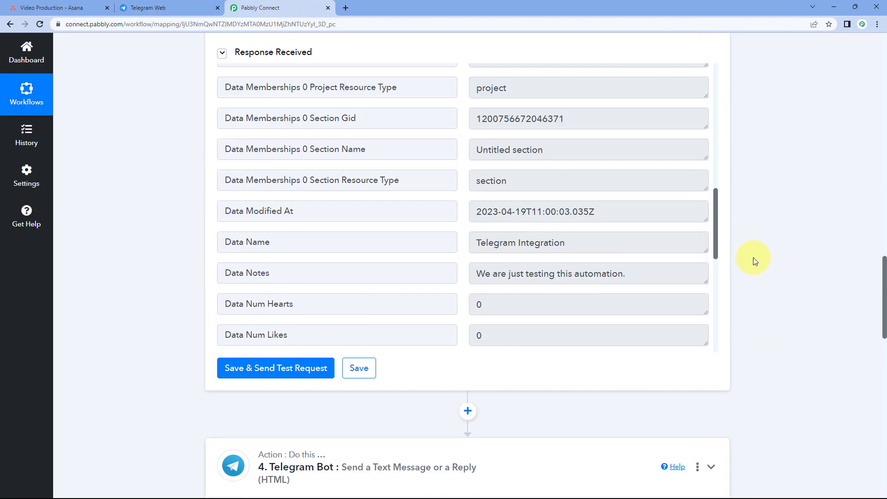
scroll(744, 250, up, 5)
scroll(739, 157, up, 15)
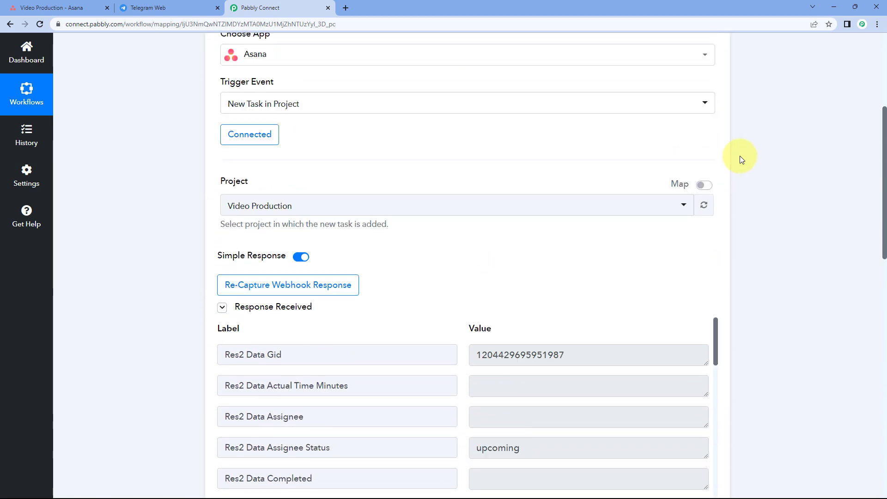
scroll(739, 156, up, 6)
click(360, 147)
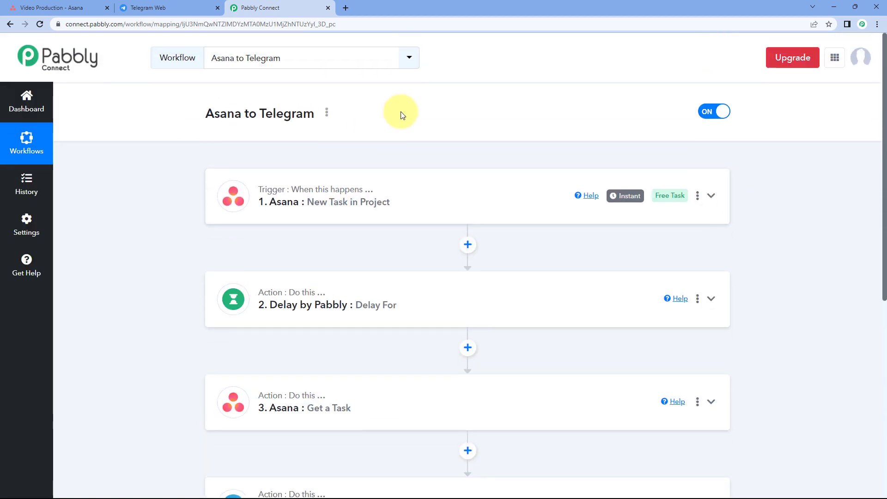
scroll(257, 224, down, 1)
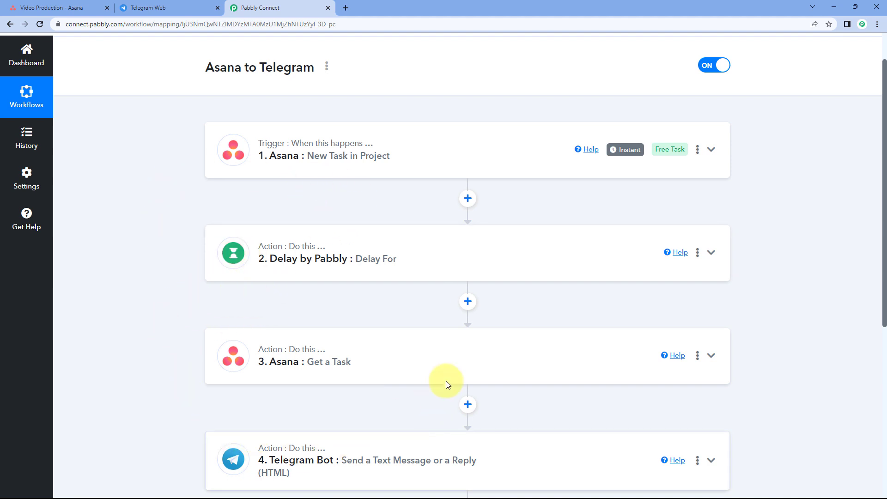
scroll(415, 212, up, 1)
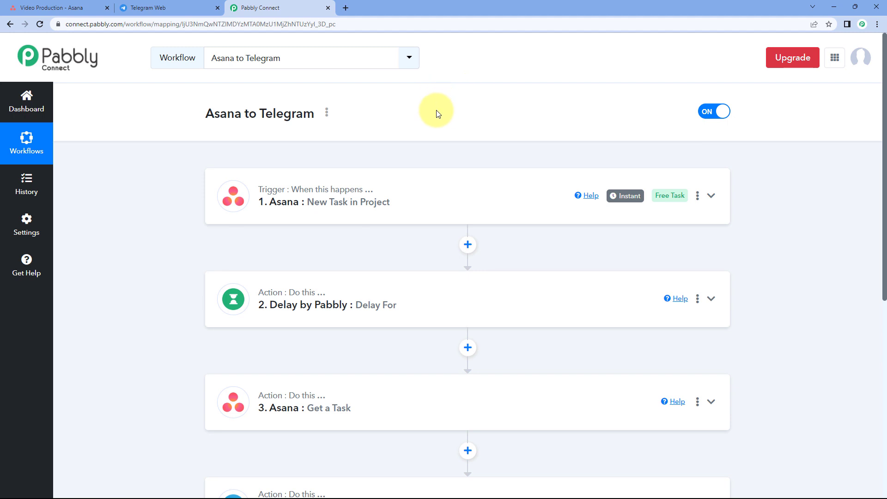
Step: Switch to Asana and add a task named "Real-Time Test" to the Video Production project
click(76, 8)
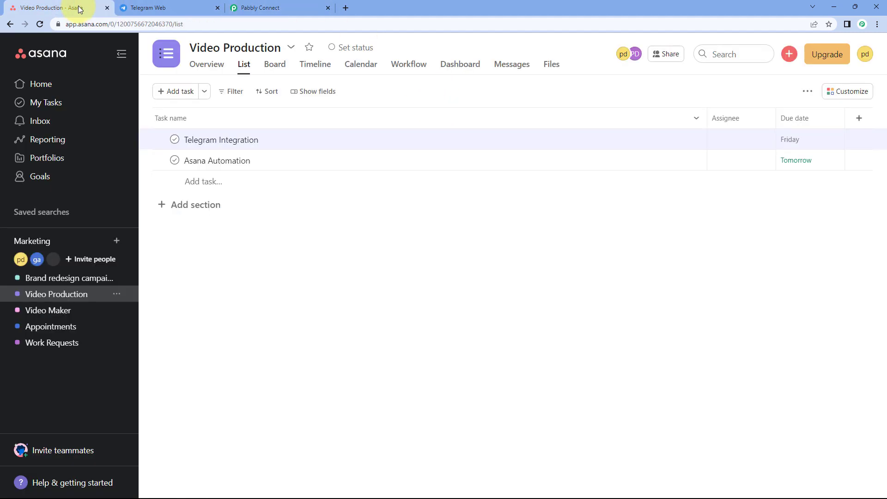
click(180, 93)
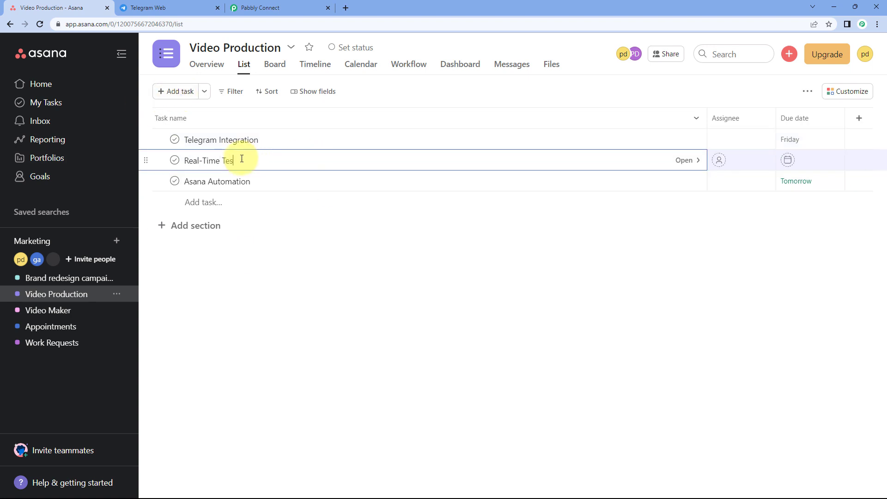
text(Real-Time Test)
key(Escape)
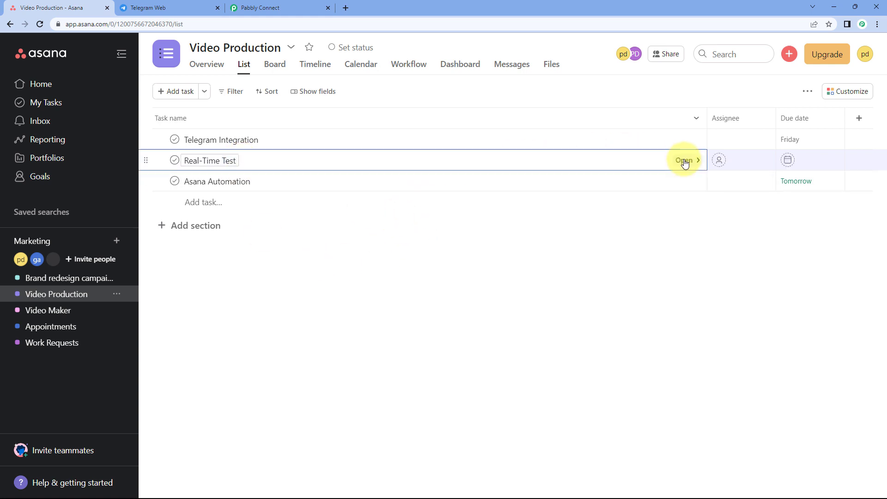
Step: Set the Real-Time Test task's due date to Tuesday and its description to "we are testing this automation in real-time."
click(685, 160)
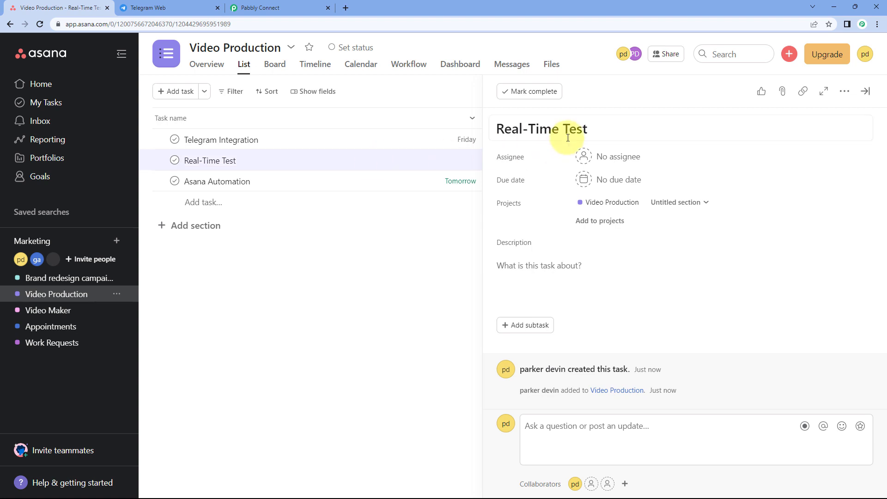
click(617, 179)
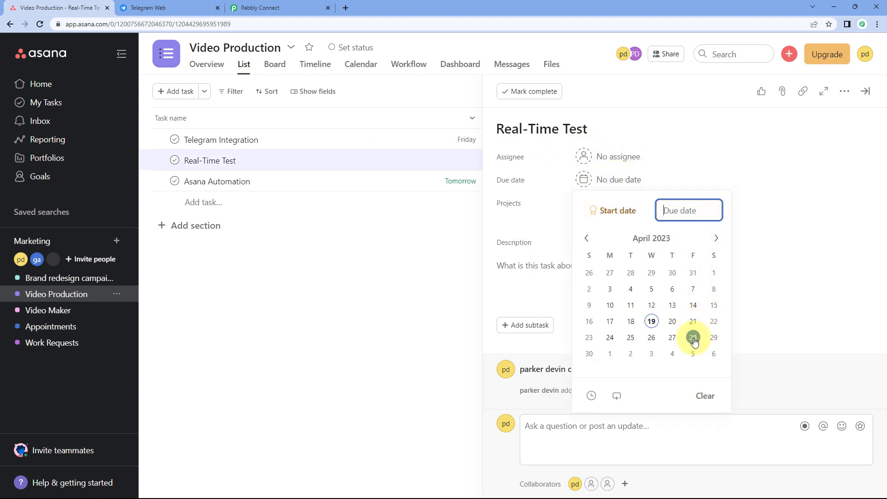
click(785, 259)
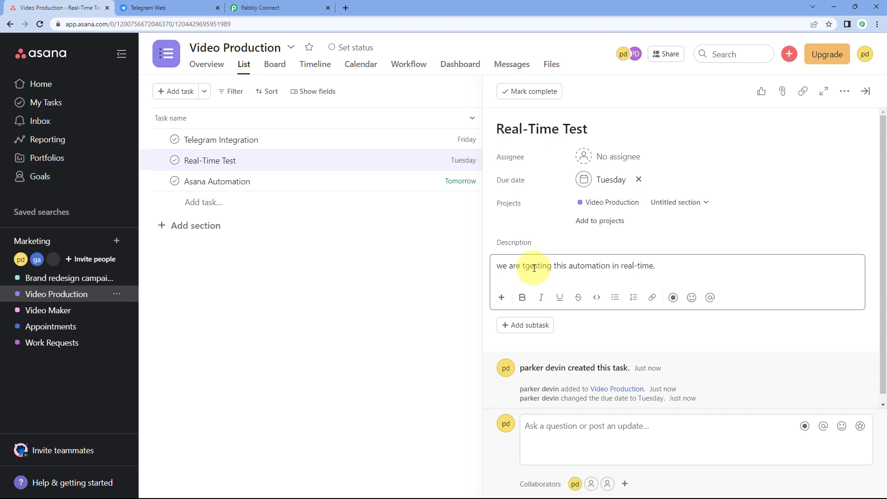
key(BackSpace)
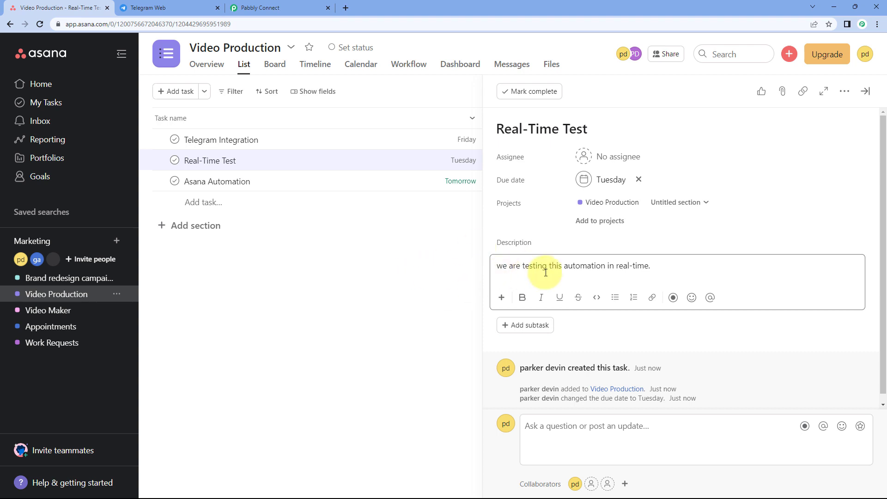
click(457, 263)
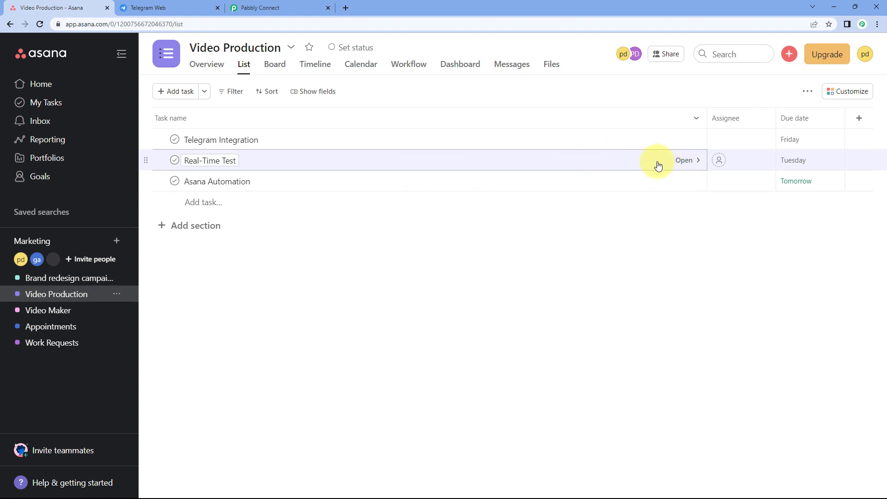
Step: Switch to Telegram Web and compare the task name in the bot's newest group message with the Real-Time Test task in Asana
click(194, 6)
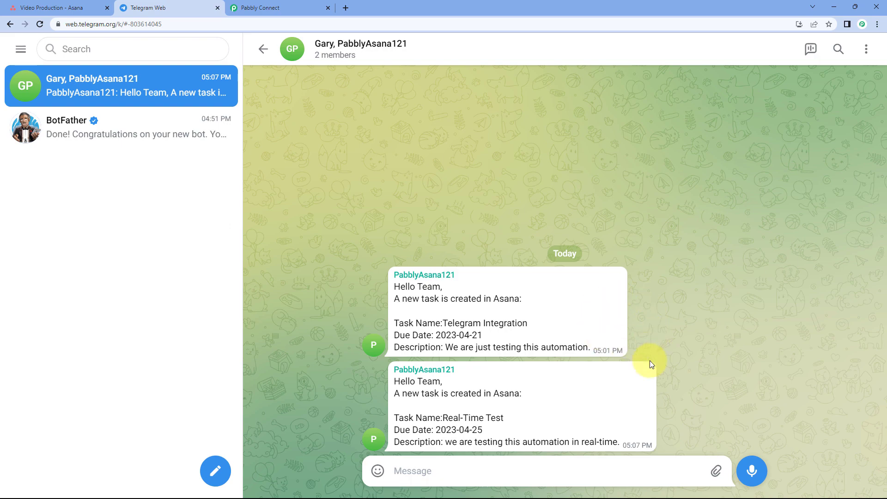
click(78, 8)
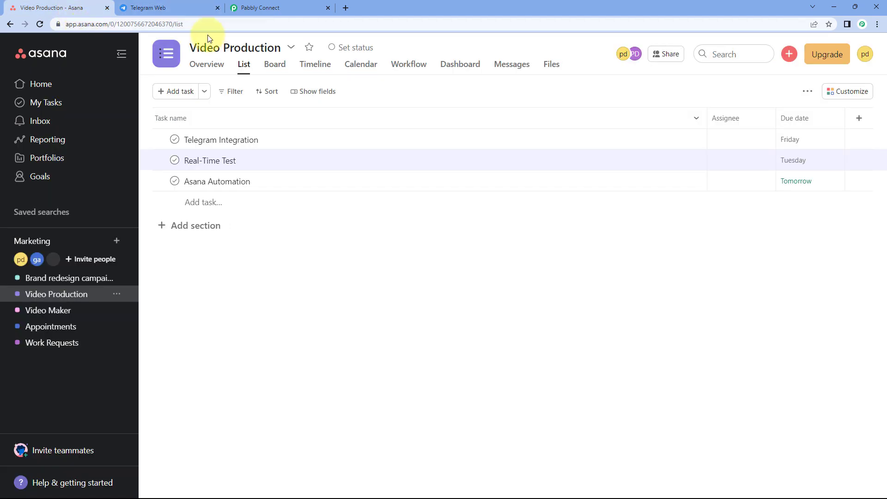
click(162, 8)
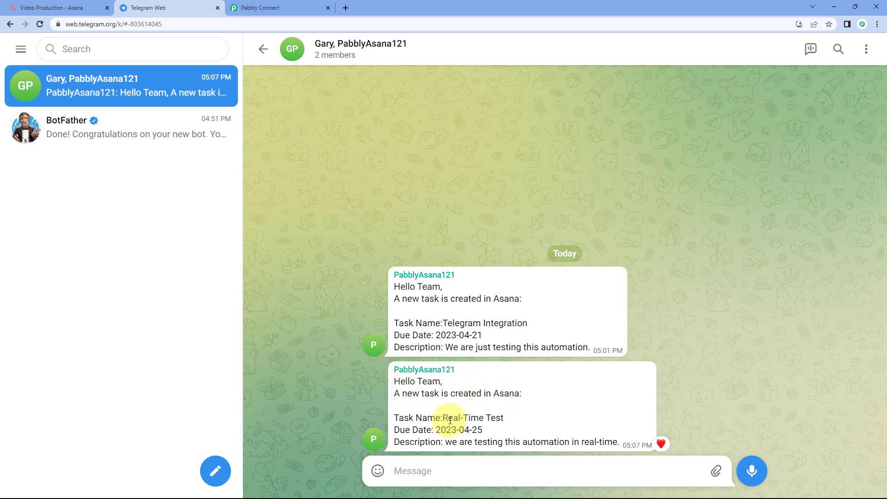
click(64, 8)
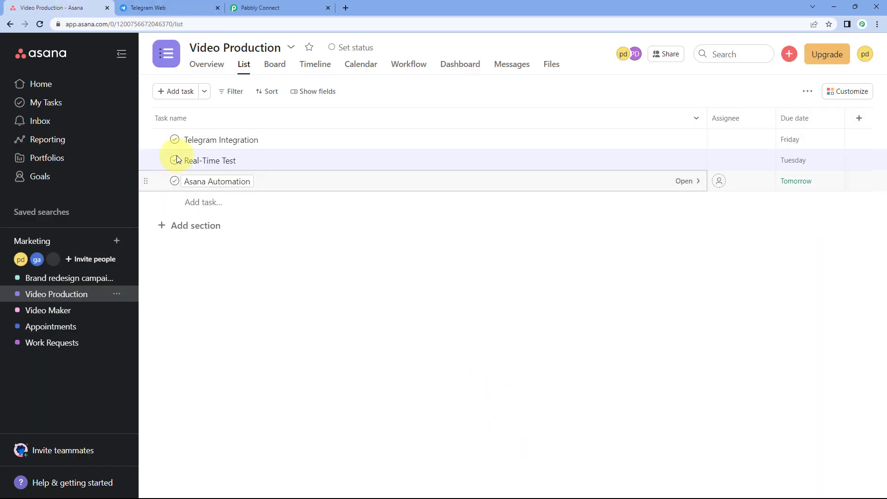
Step: Compare the due date and description in the newest Telegram message with the Real-Time Test task's details in Asana
click(162, 8)
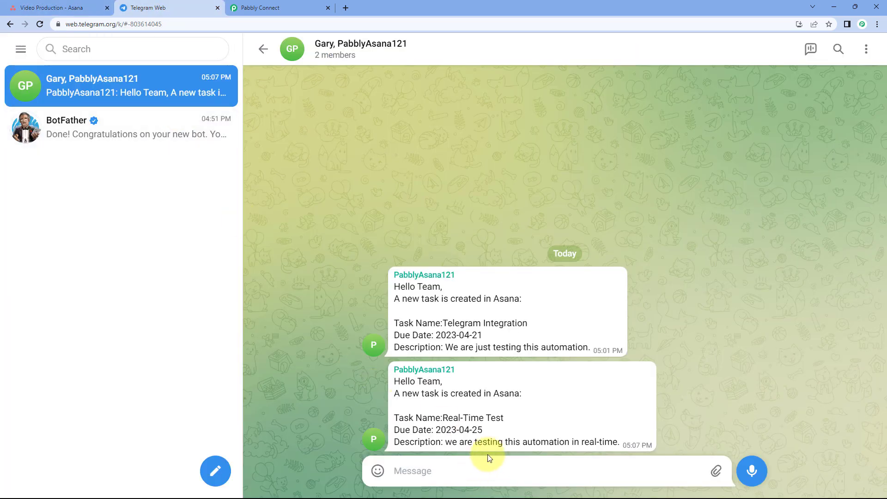
drag(491, 431, 441, 431)
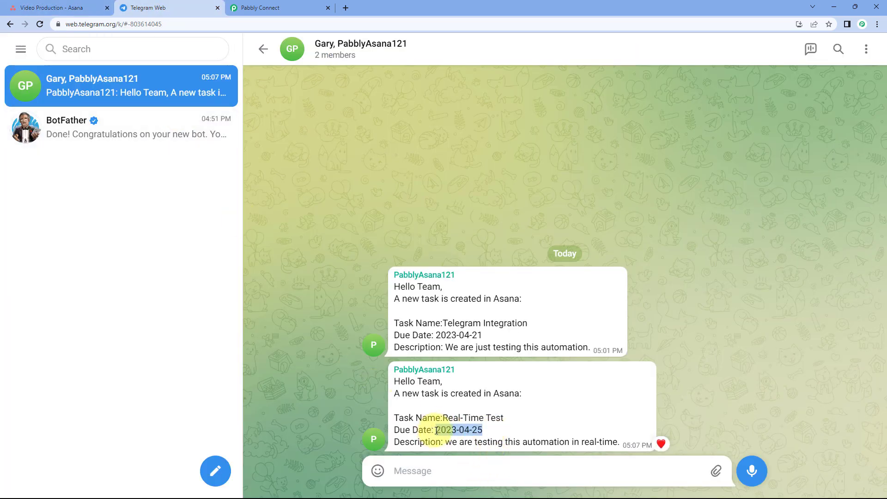
click(64, 8)
click(686, 162)
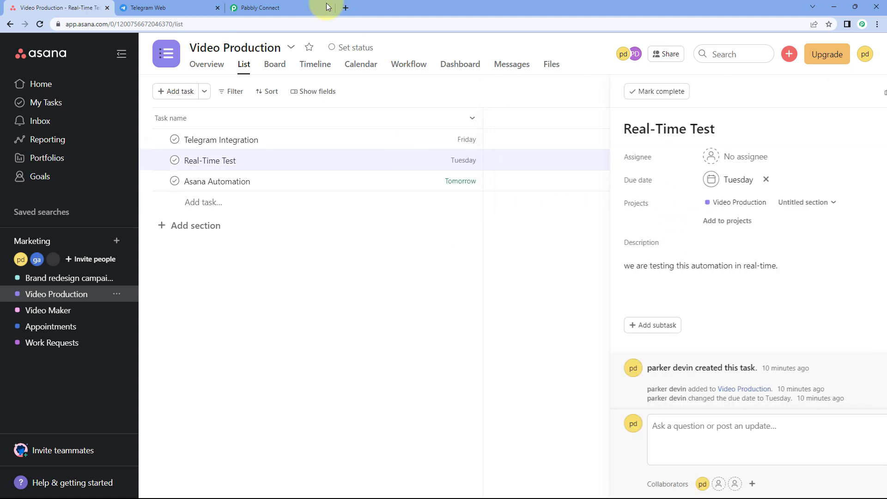
key(Escape)
Step: Switch to Pabbly Connect's Asana to Telegram workflow, recheck the bot's message in Telegram Web, and return to the workflow
click(277, 8)
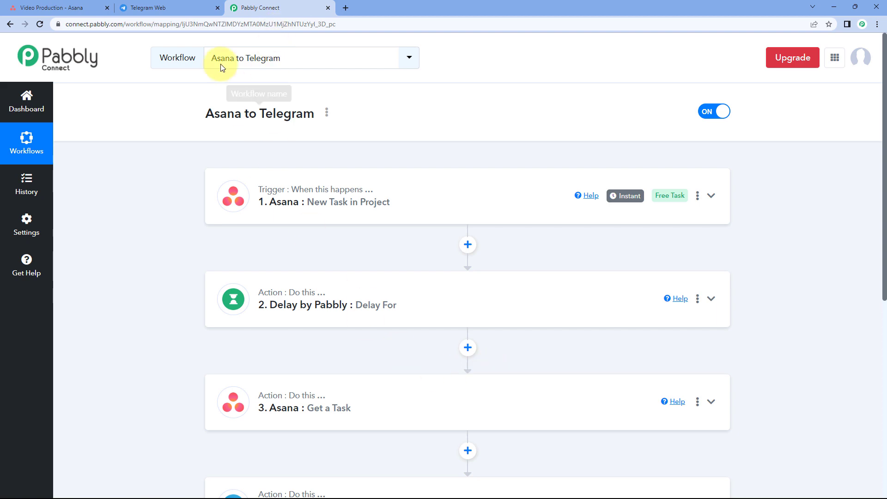
click(196, 7)
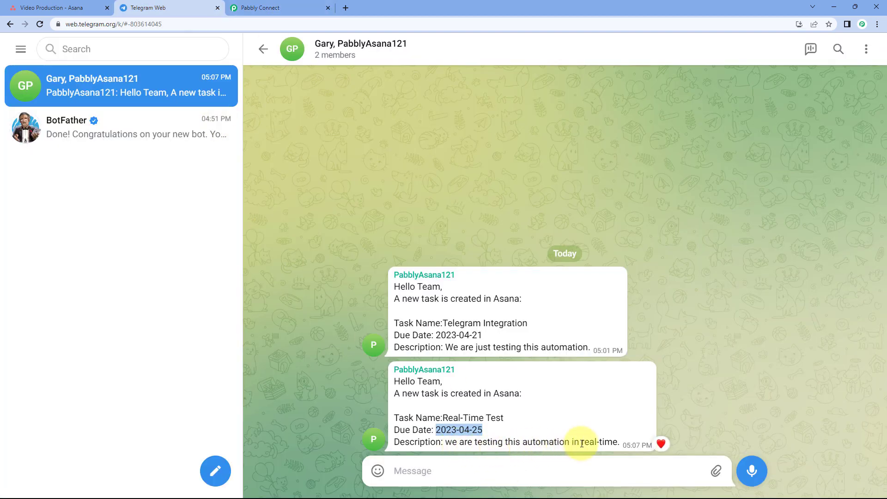
click(321, 333)
click(276, 8)
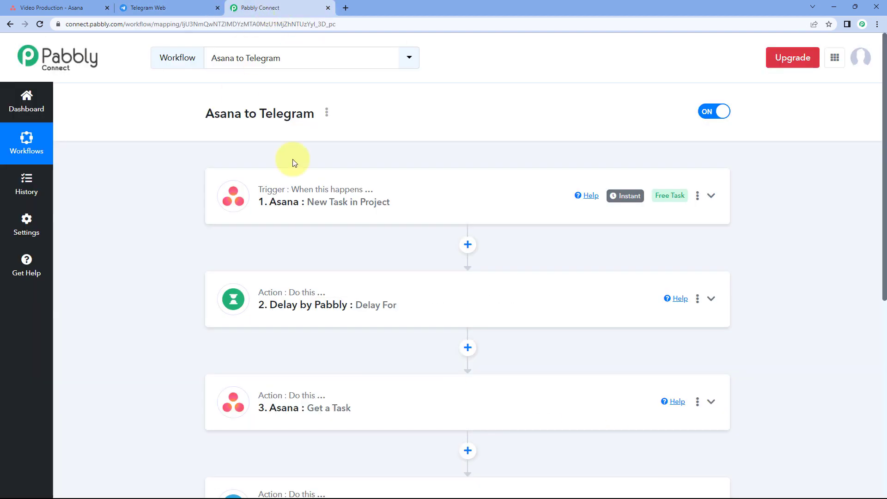